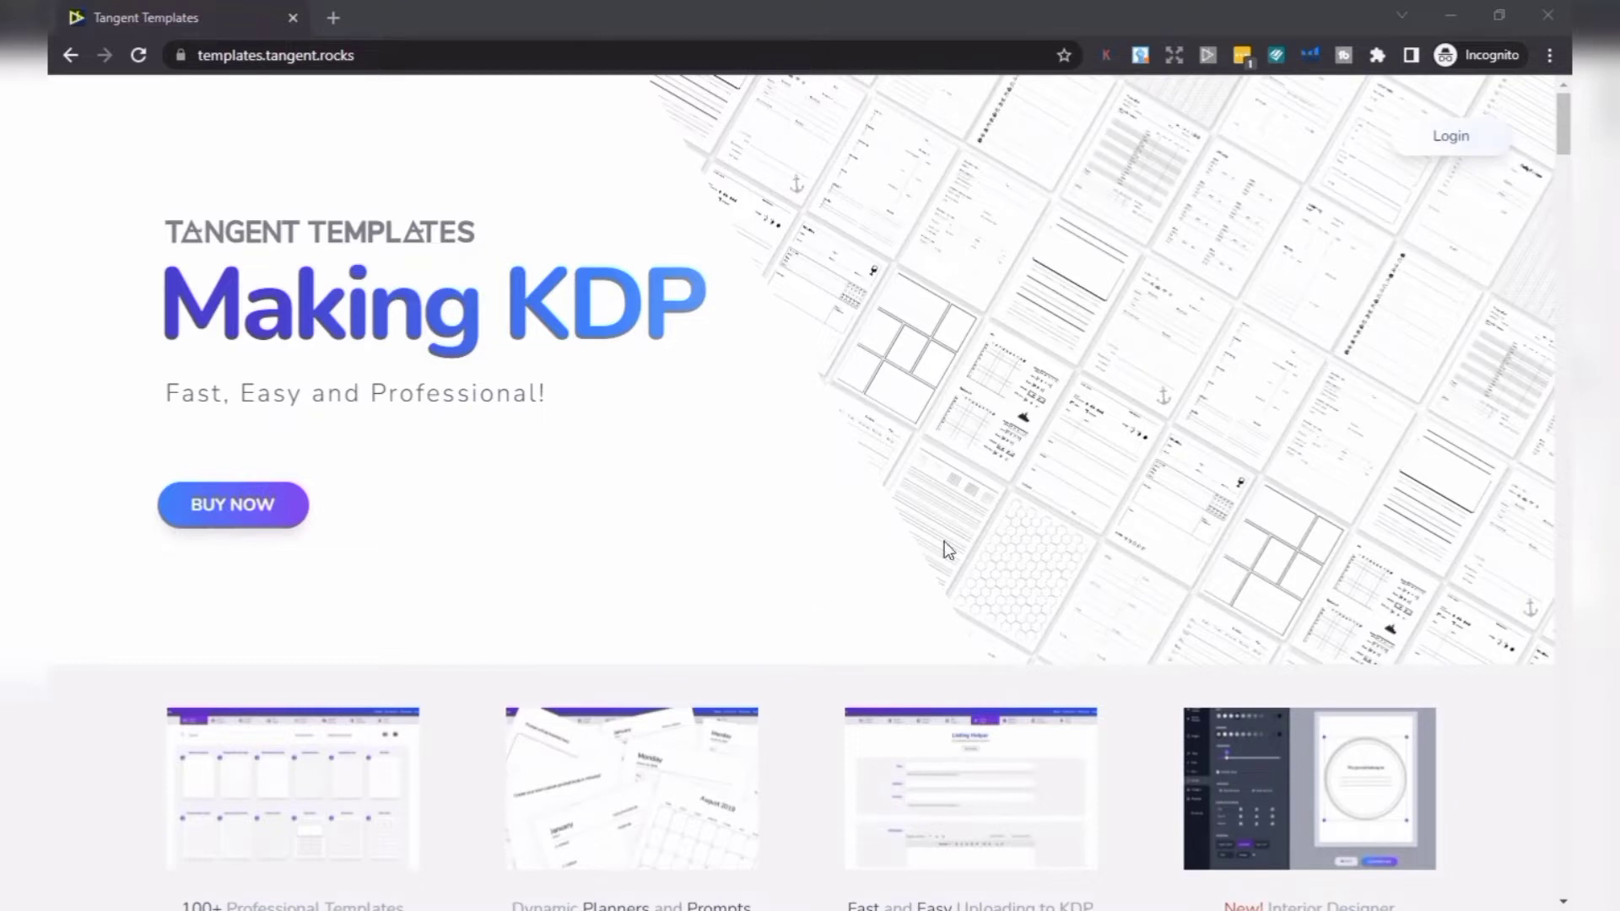
# - Log in to the template site and open the Yearly Planner from the dynamic planner templates
pyautogui.click(1444, 148)
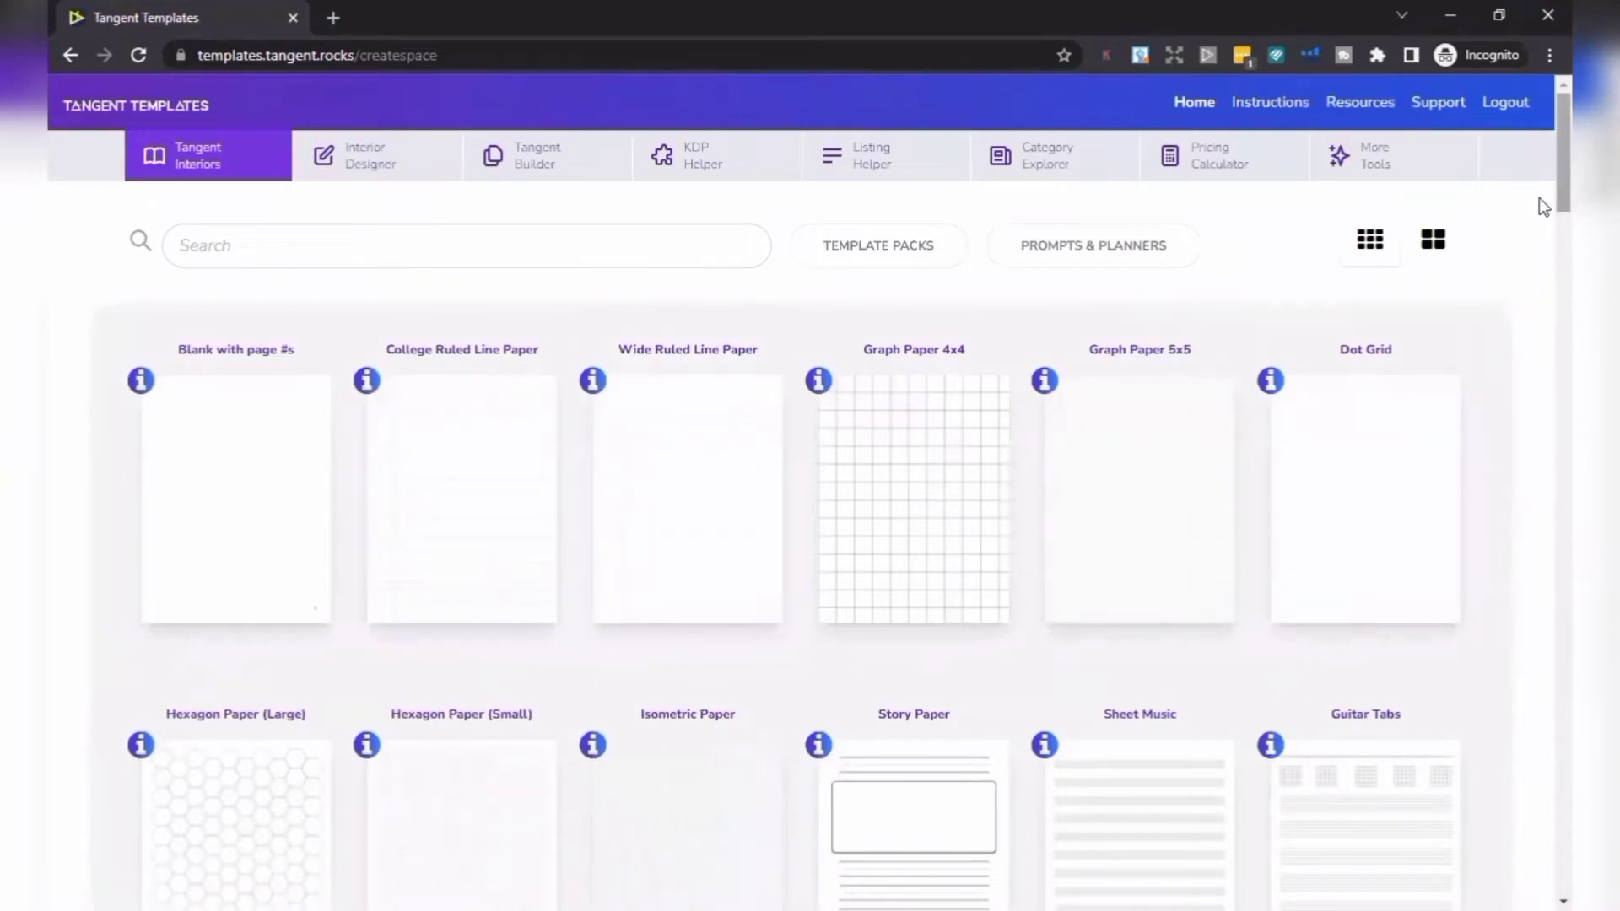
pyautogui.scroll(-10, 1542, 203)
pyautogui.moveTo(1543, 364); pyautogui.dragTo(1541, 835)
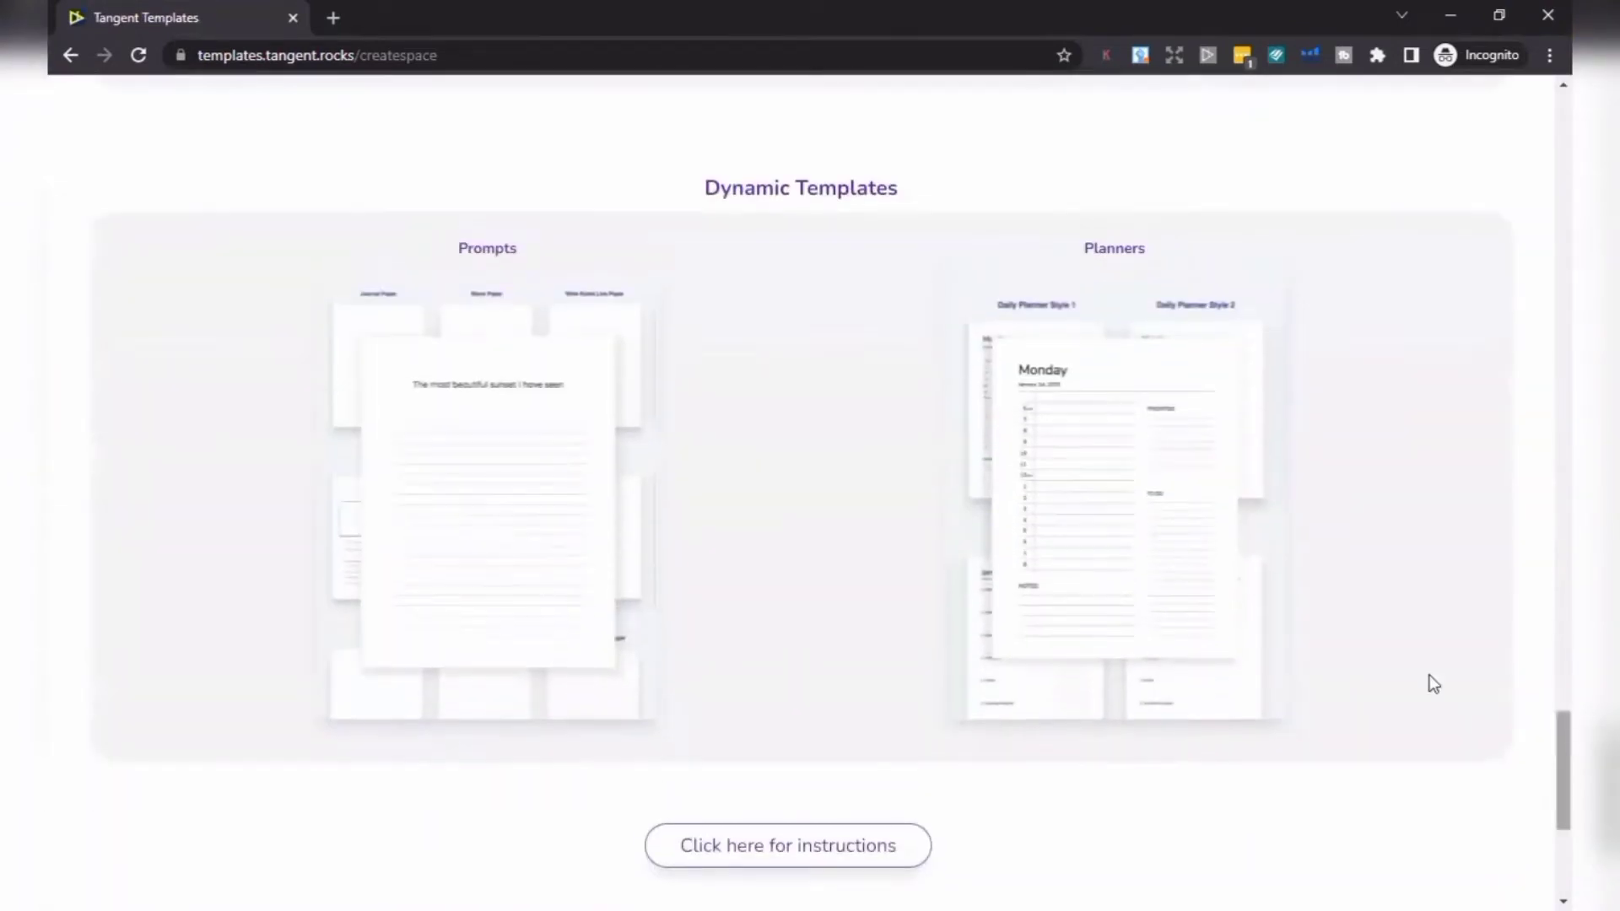
pyautogui.click(1249, 596)
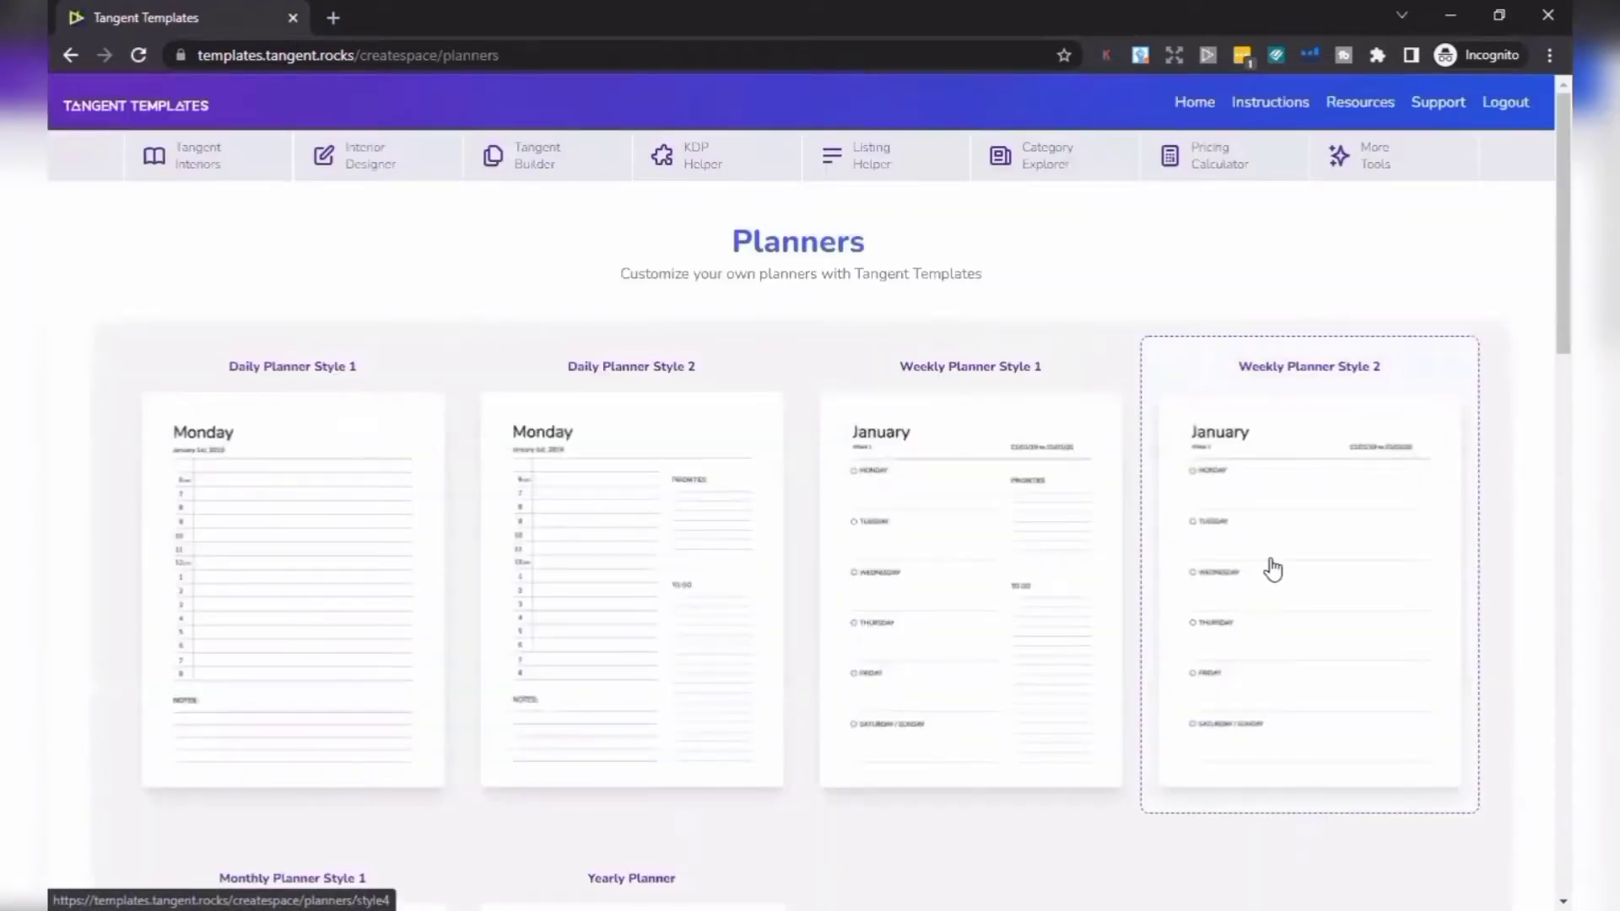
pyautogui.moveTo(1538, 321); pyautogui.dragTo(1538, 514)
pyautogui.click(666, 429)
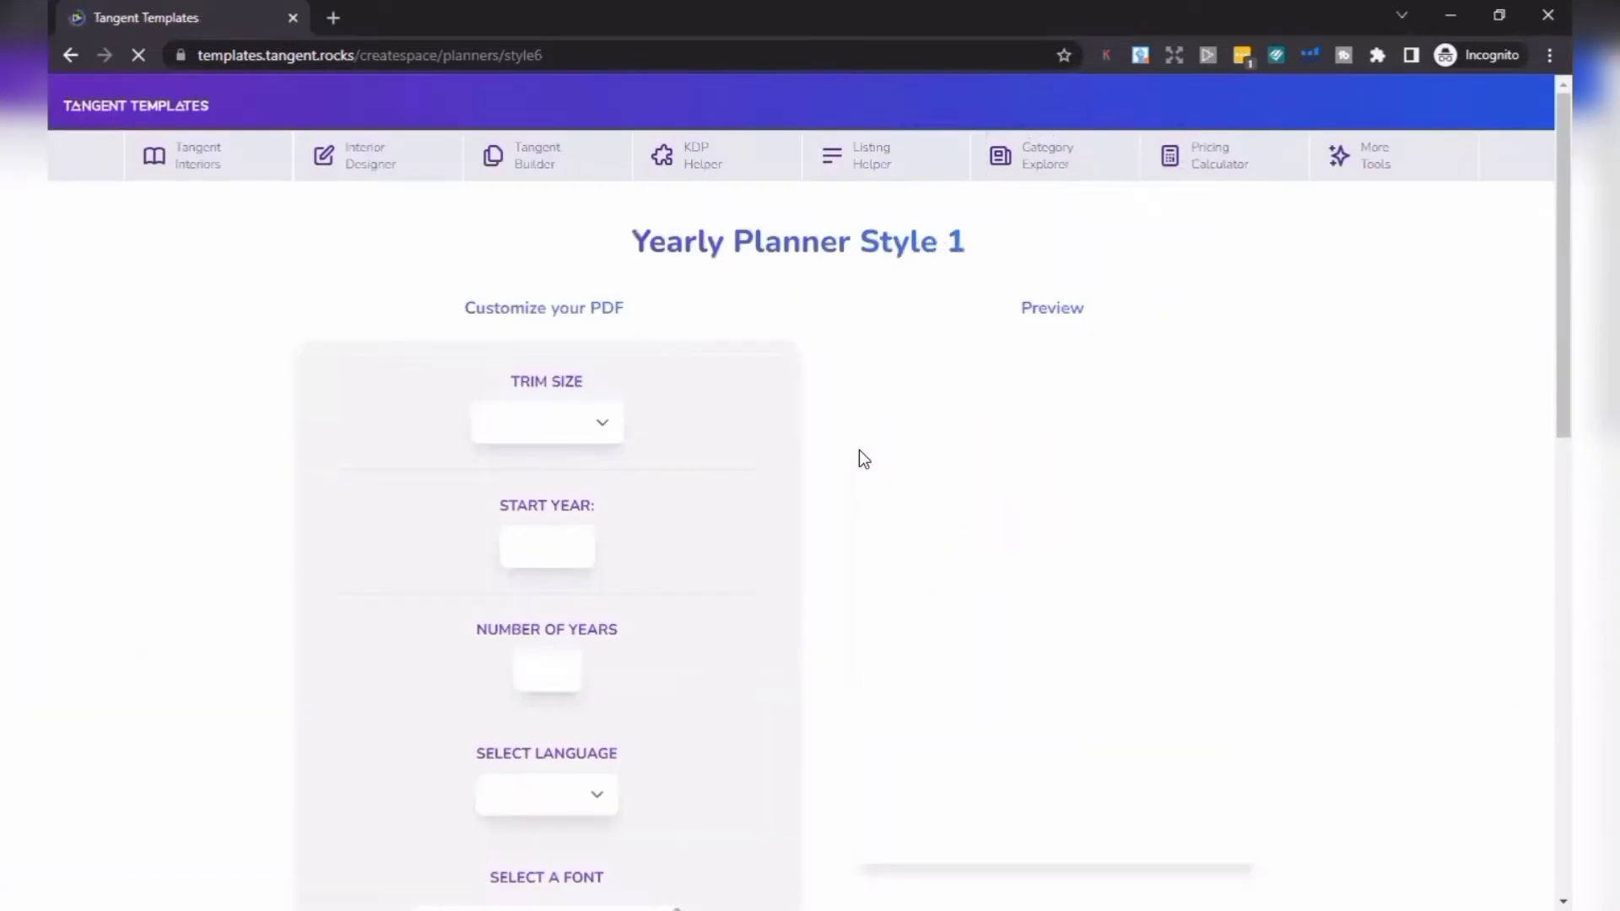
# - Set the yearly planner's trim size to 6 x 9 and the number of years to 4
pyautogui.click(605, 428)
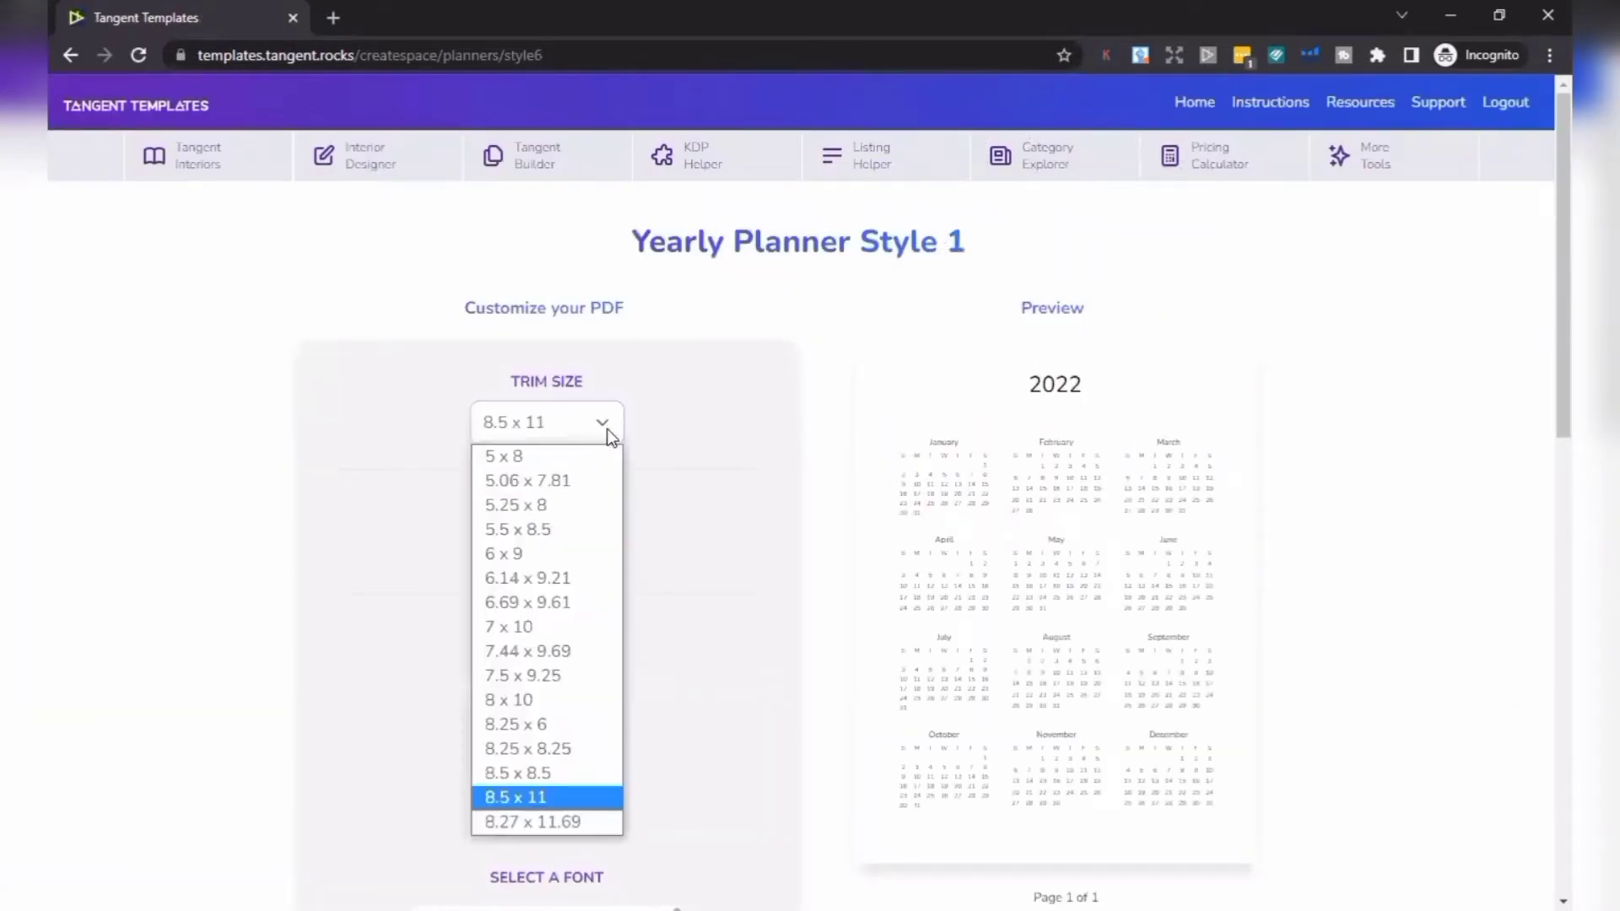
pyautogui.click(539, 553)
pyautogui.scroll(-3, 745, 531)
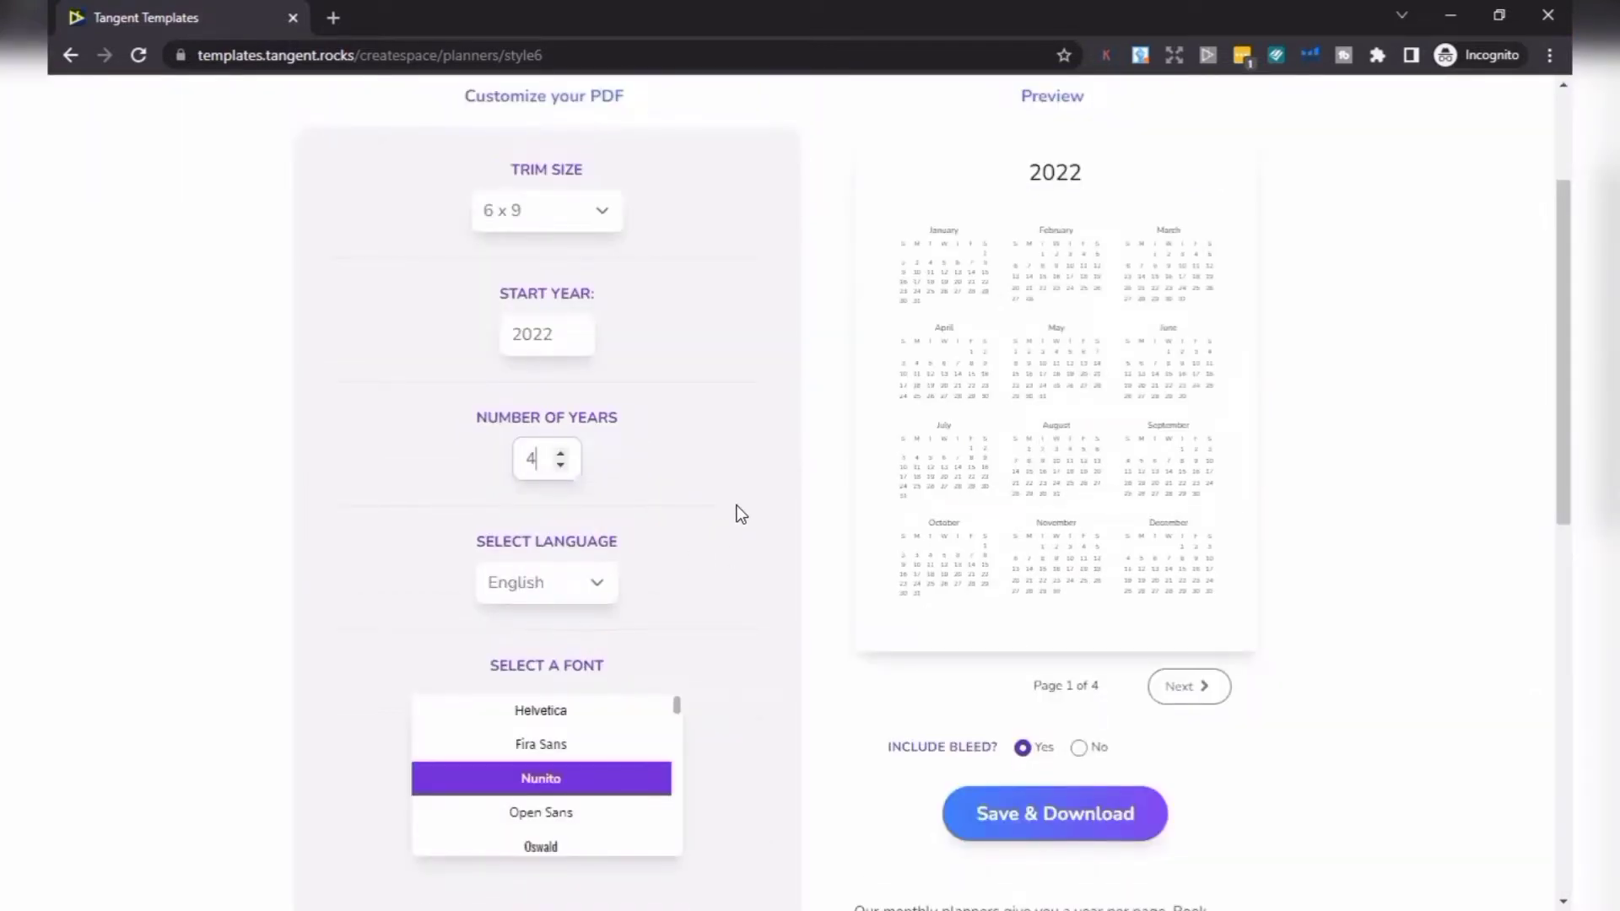
# - Save the customized planner as the PDF 61fe41272a138_with_bleed in the Downloads folder
pyautogui.scroll(-1, 827, 514)
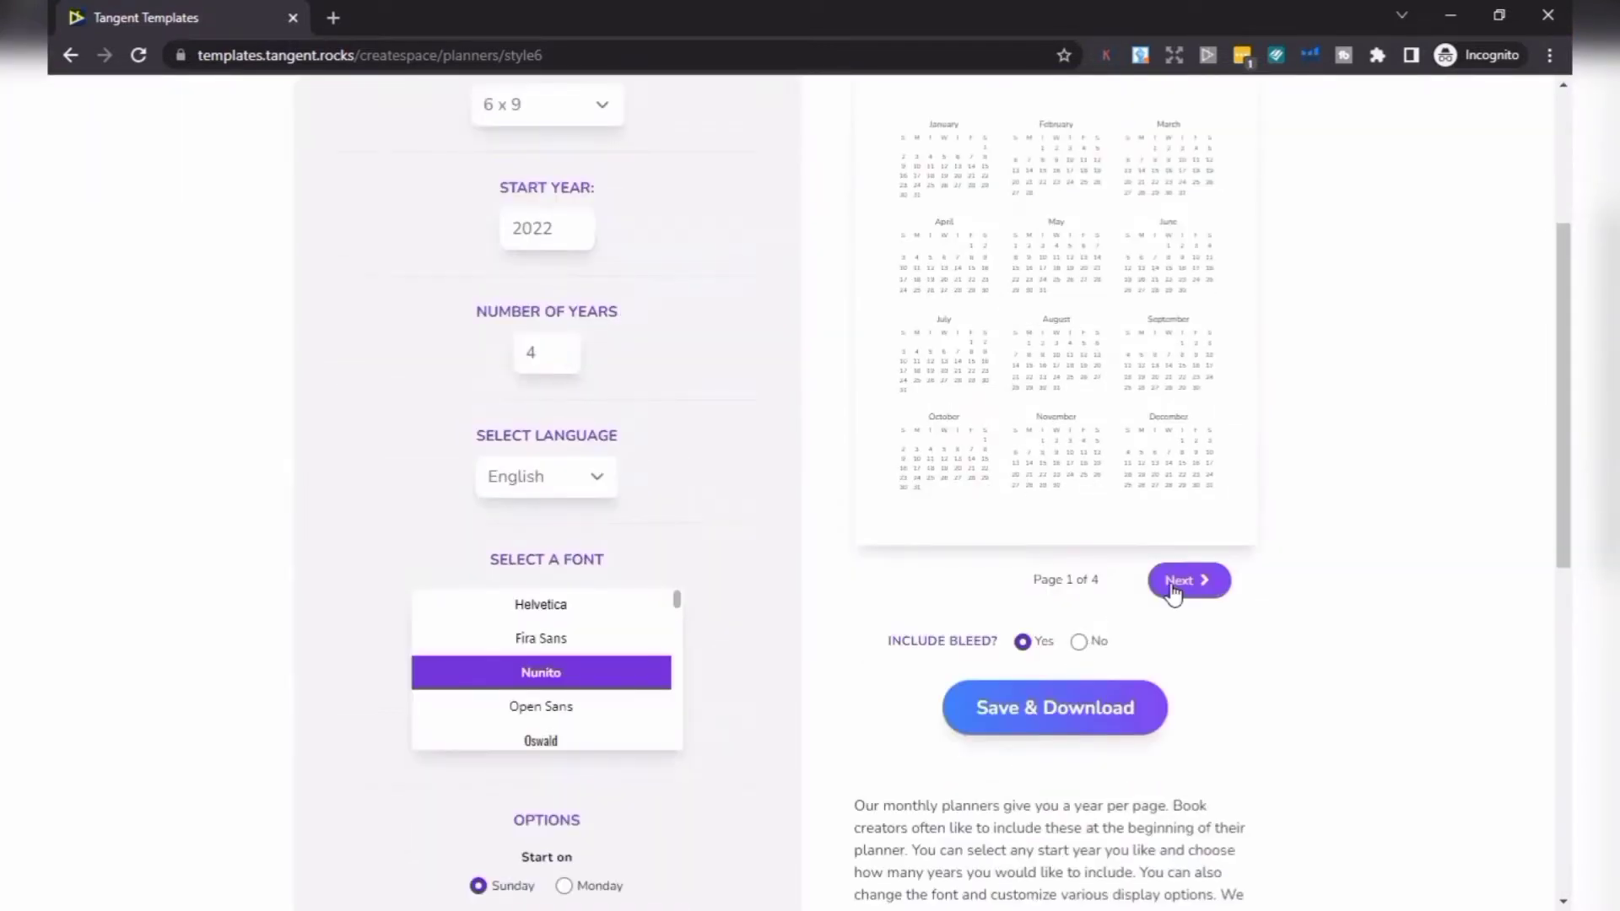
pyautogui.click(1060, 725)
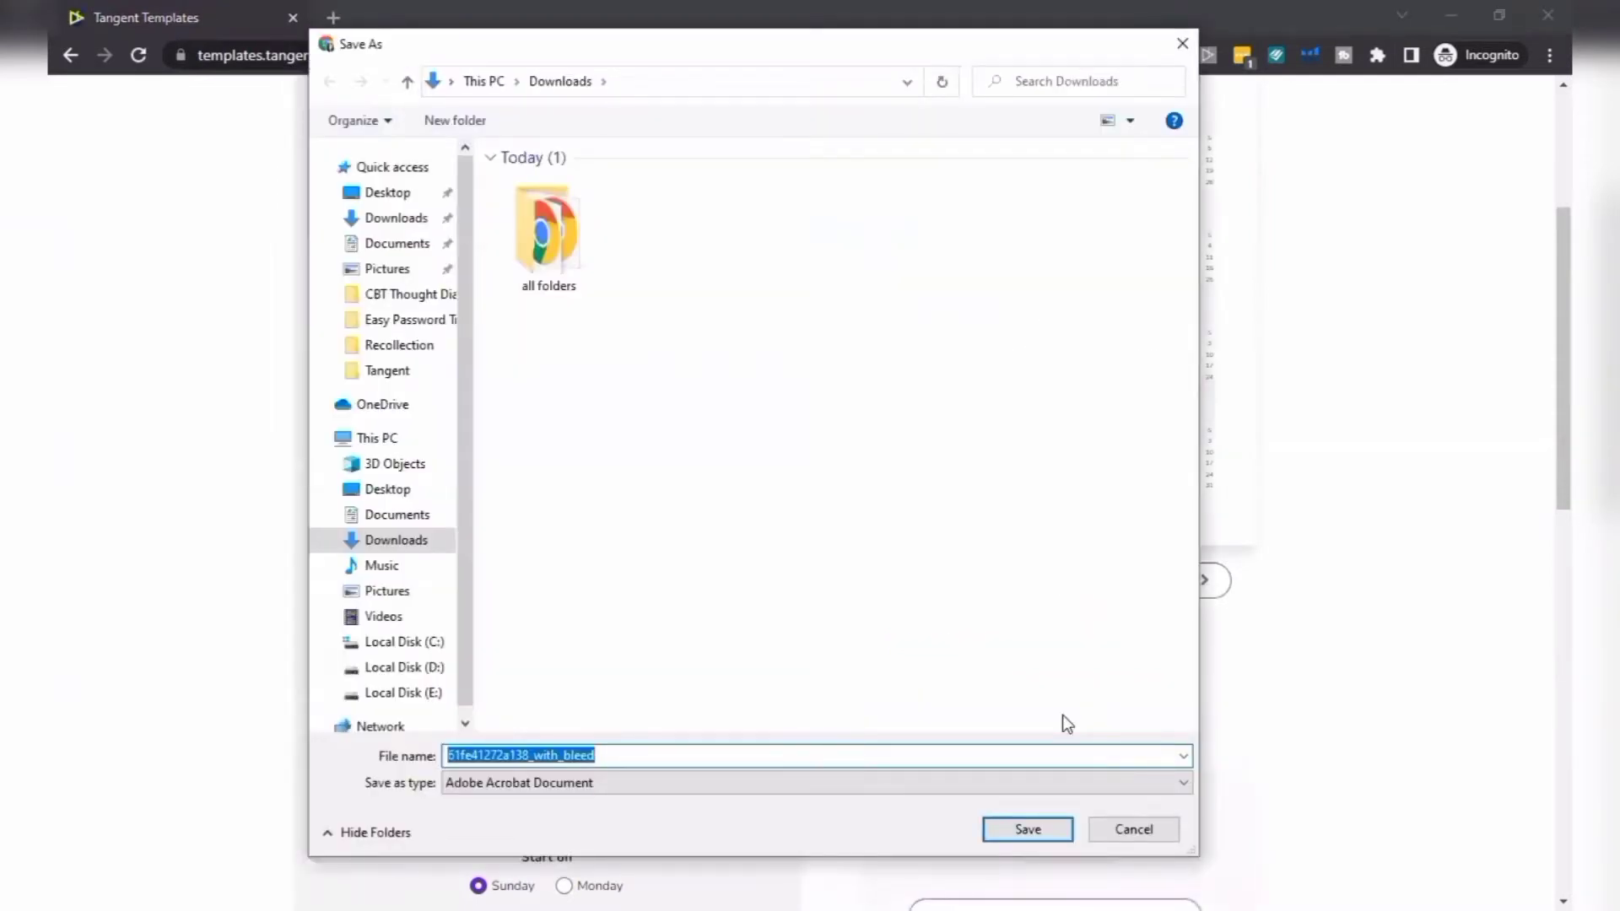
pyautogui.click(1035, 828)
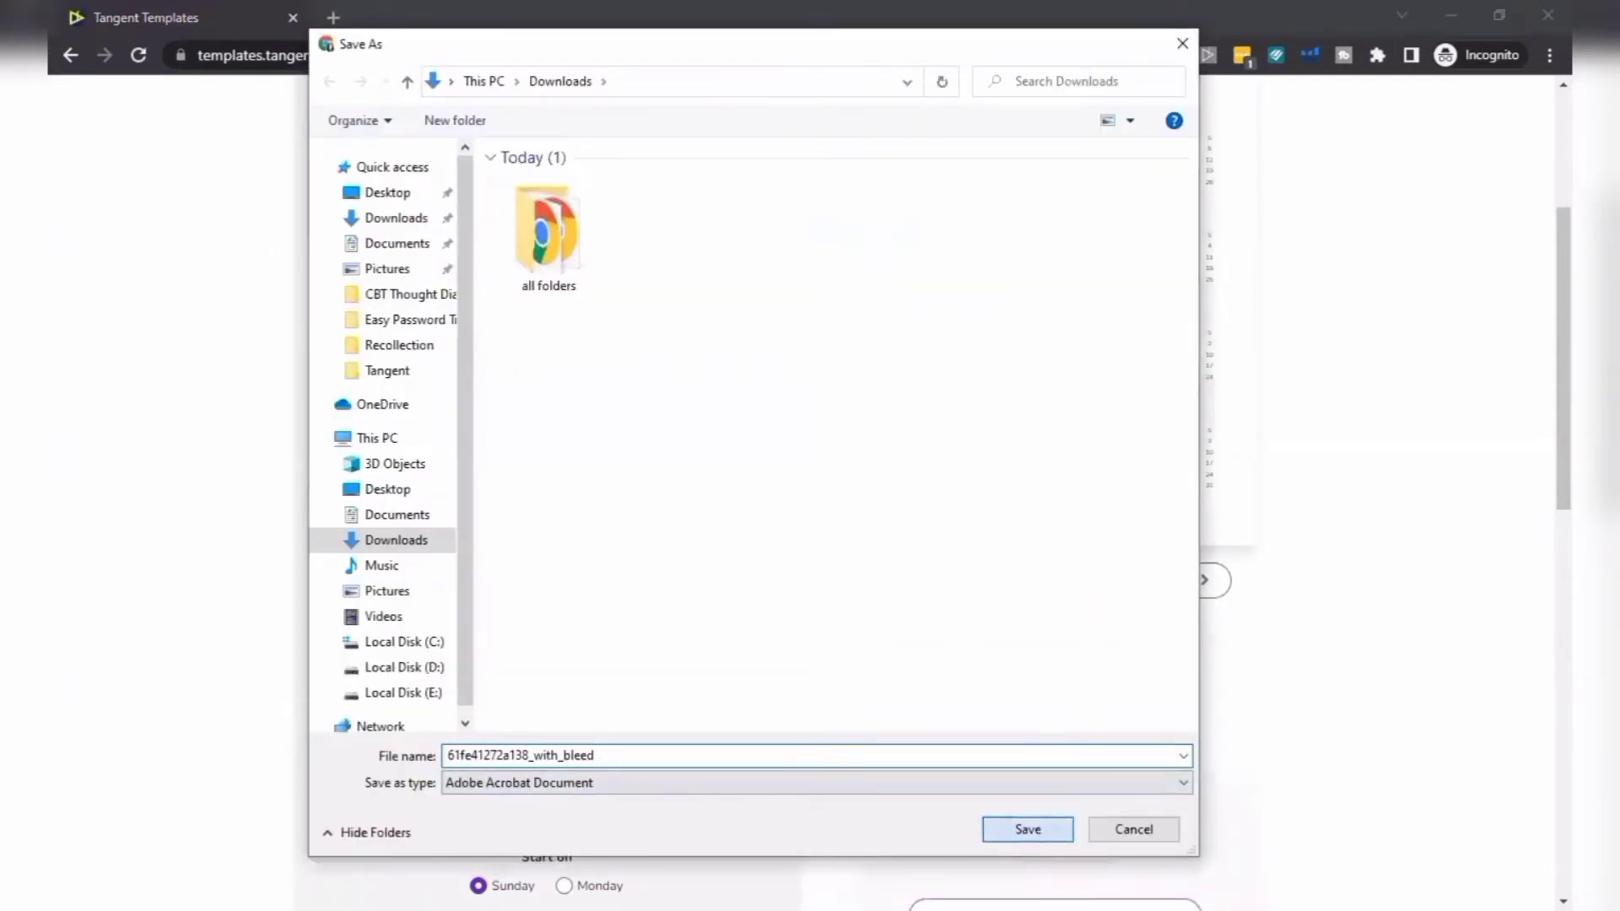
# - Open the downloaded planner PDF and check each of its yearly calendar pages
pyautogui.click(273, 882)
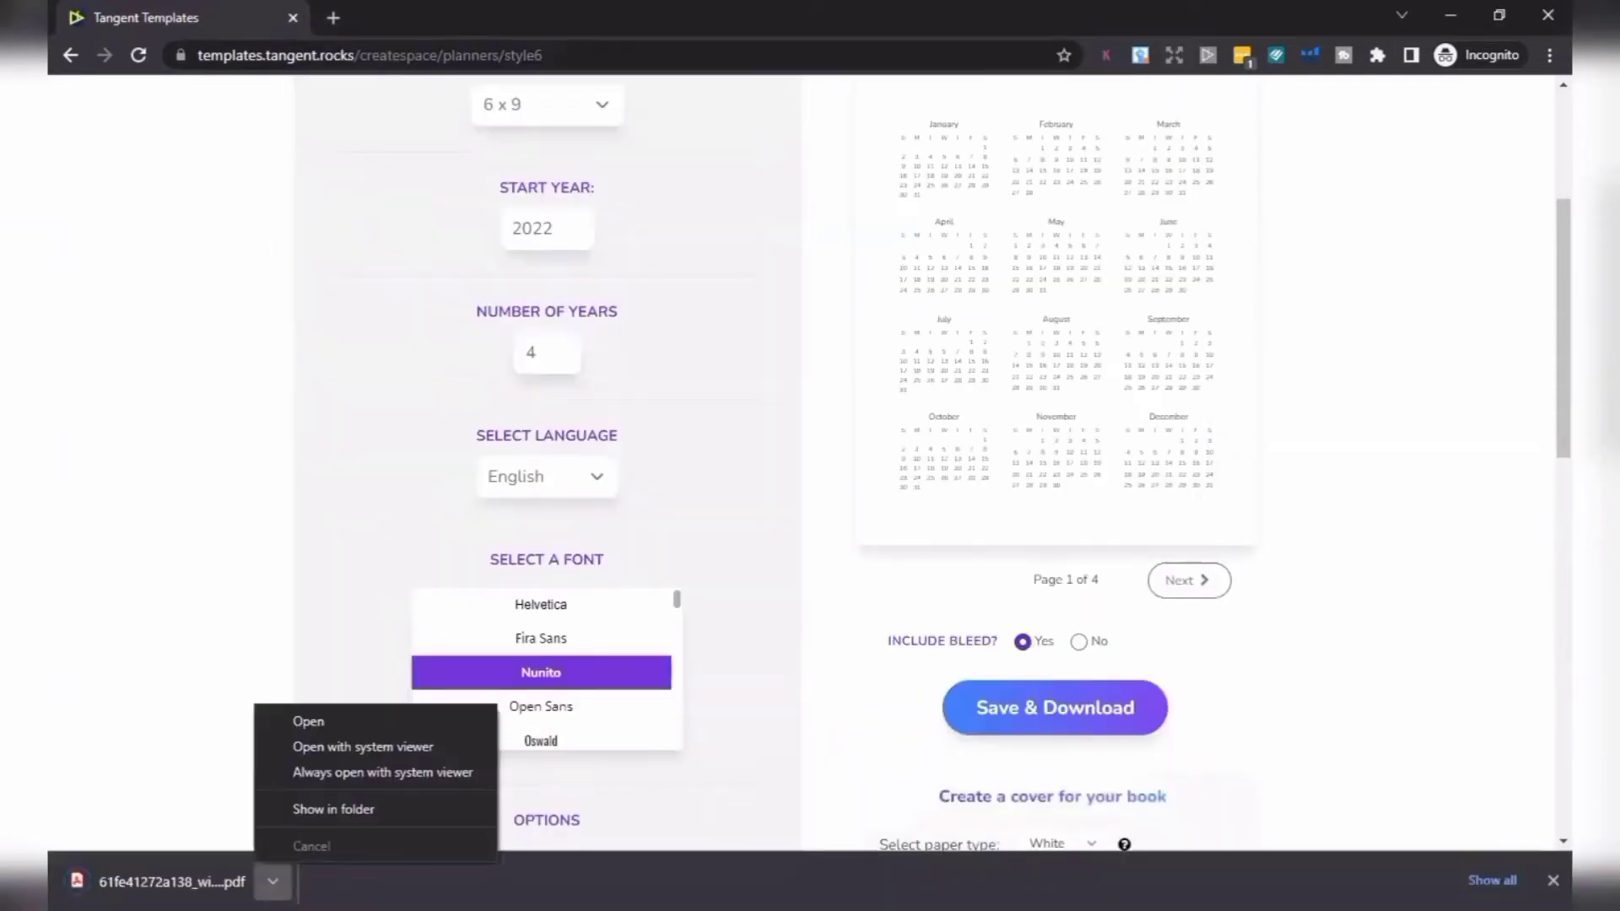
pyautogui.click(361, 745)
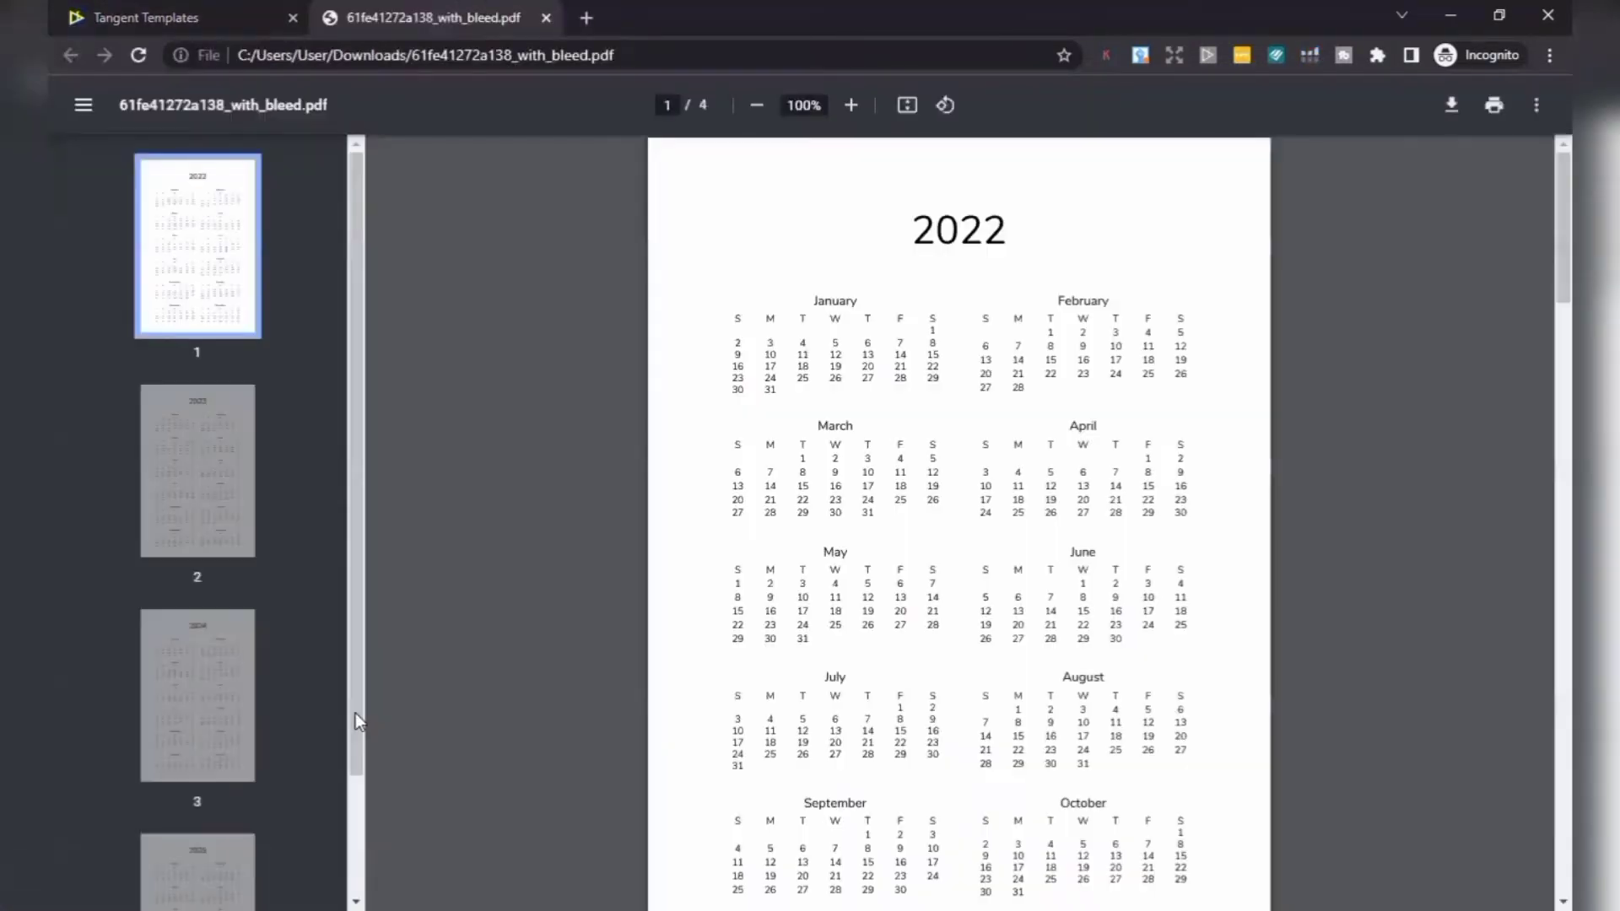
pyautogui.click(193, 484)
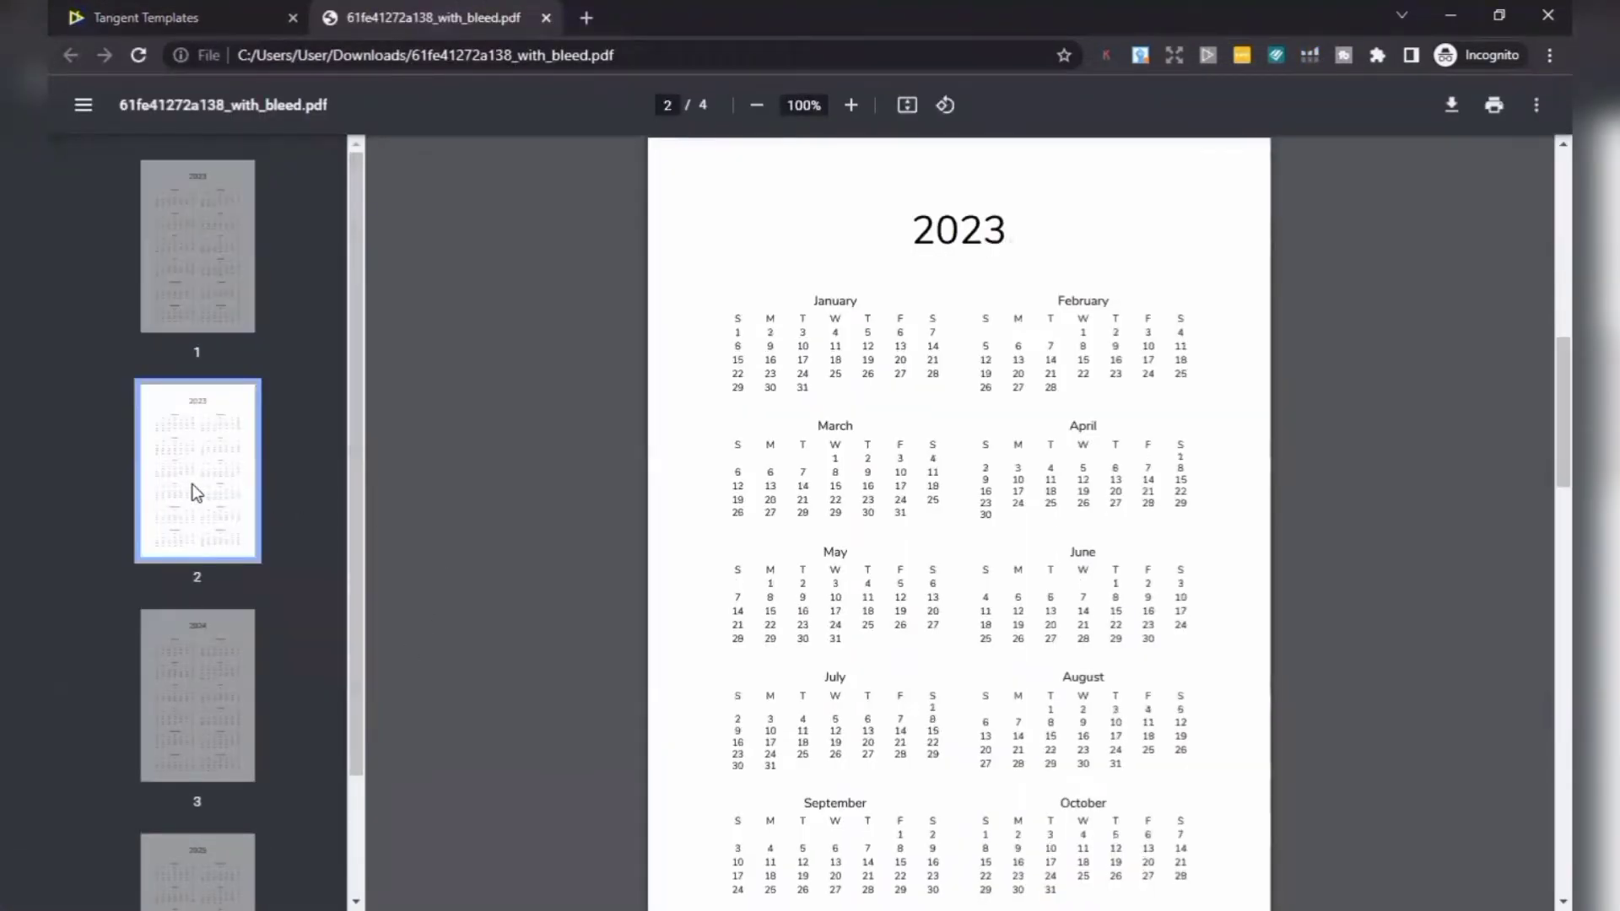
pyautogui.click(193, 686)
pyautogui.click(212, 843)
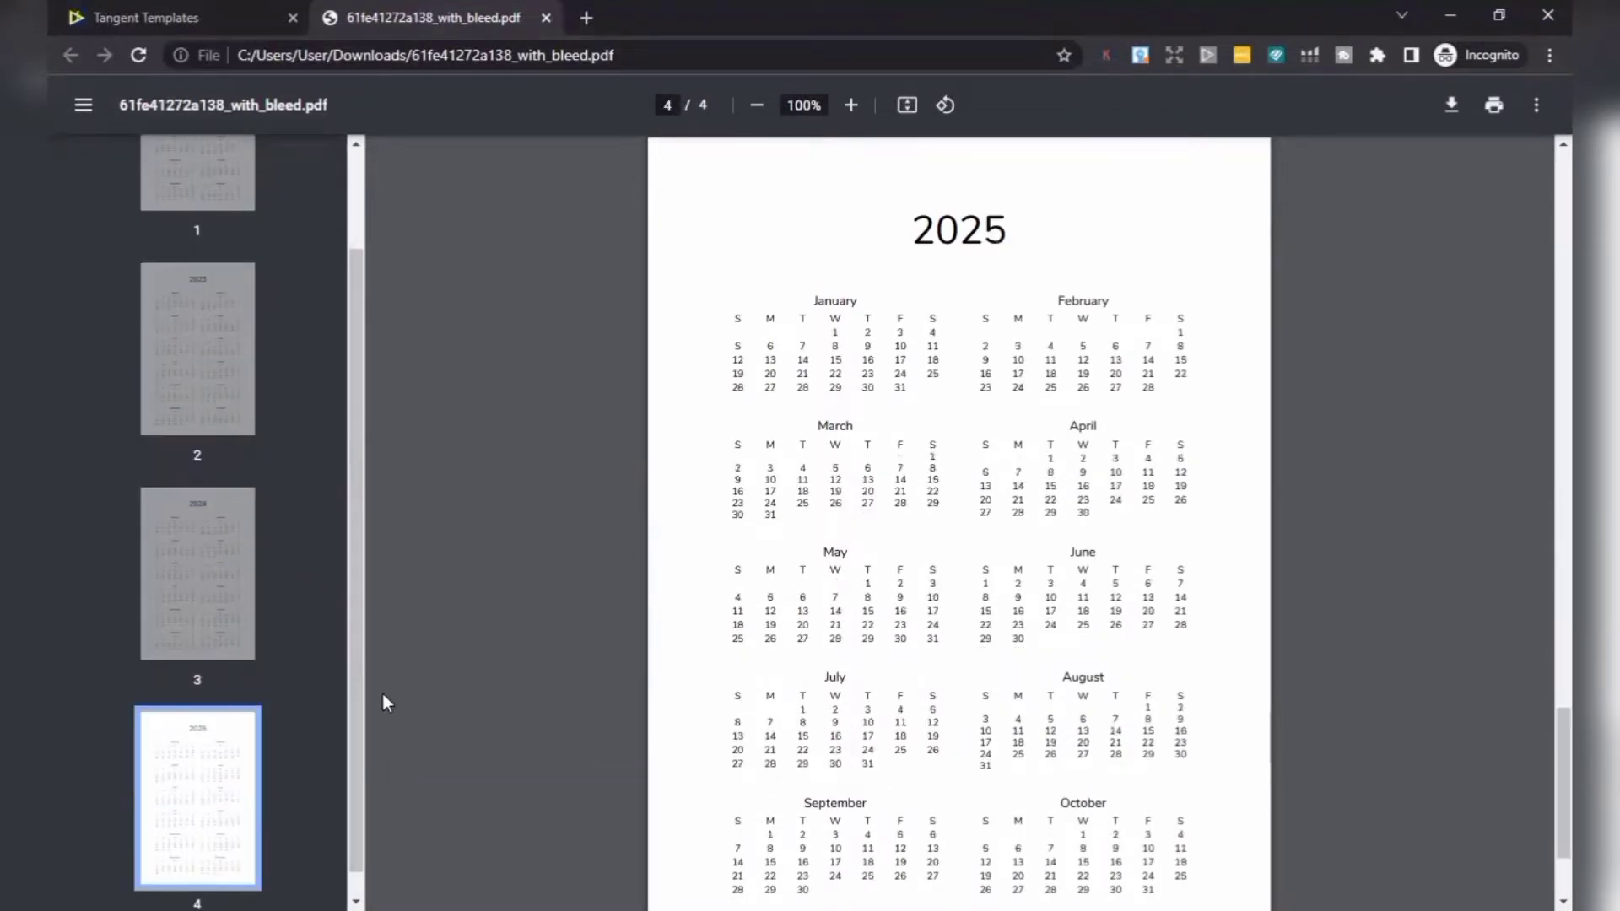
# - Return to the template site and upload 61fe41272a138_with_bleed to the PDF Inspector tool
pyautogui.click(148, 18)
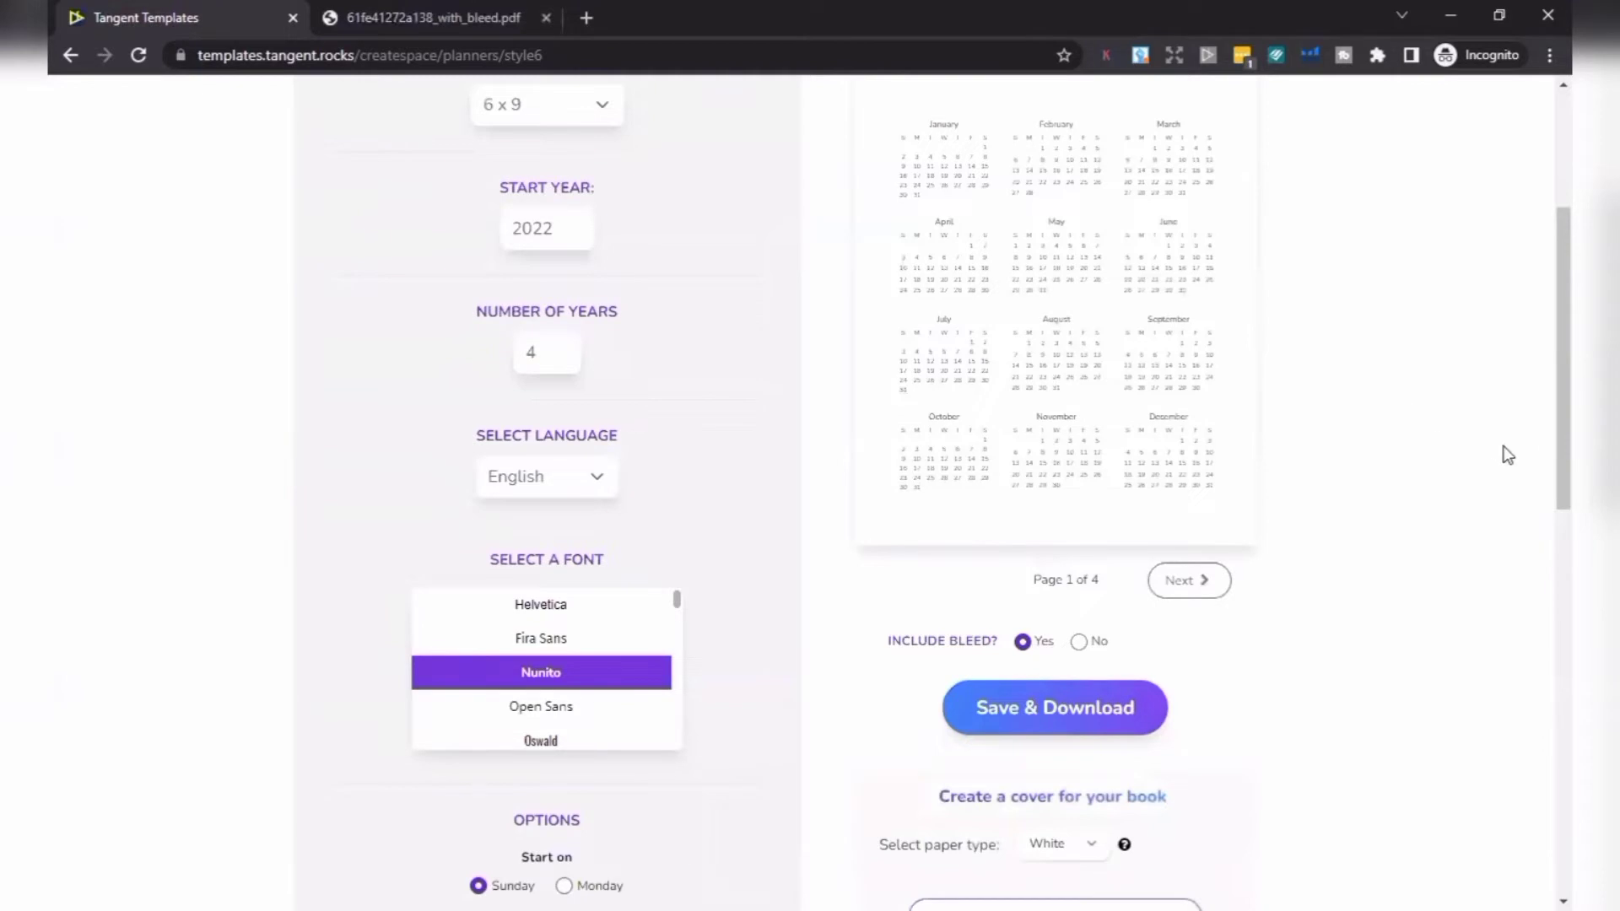
pyautogui.scroll(4, 1538, 464)
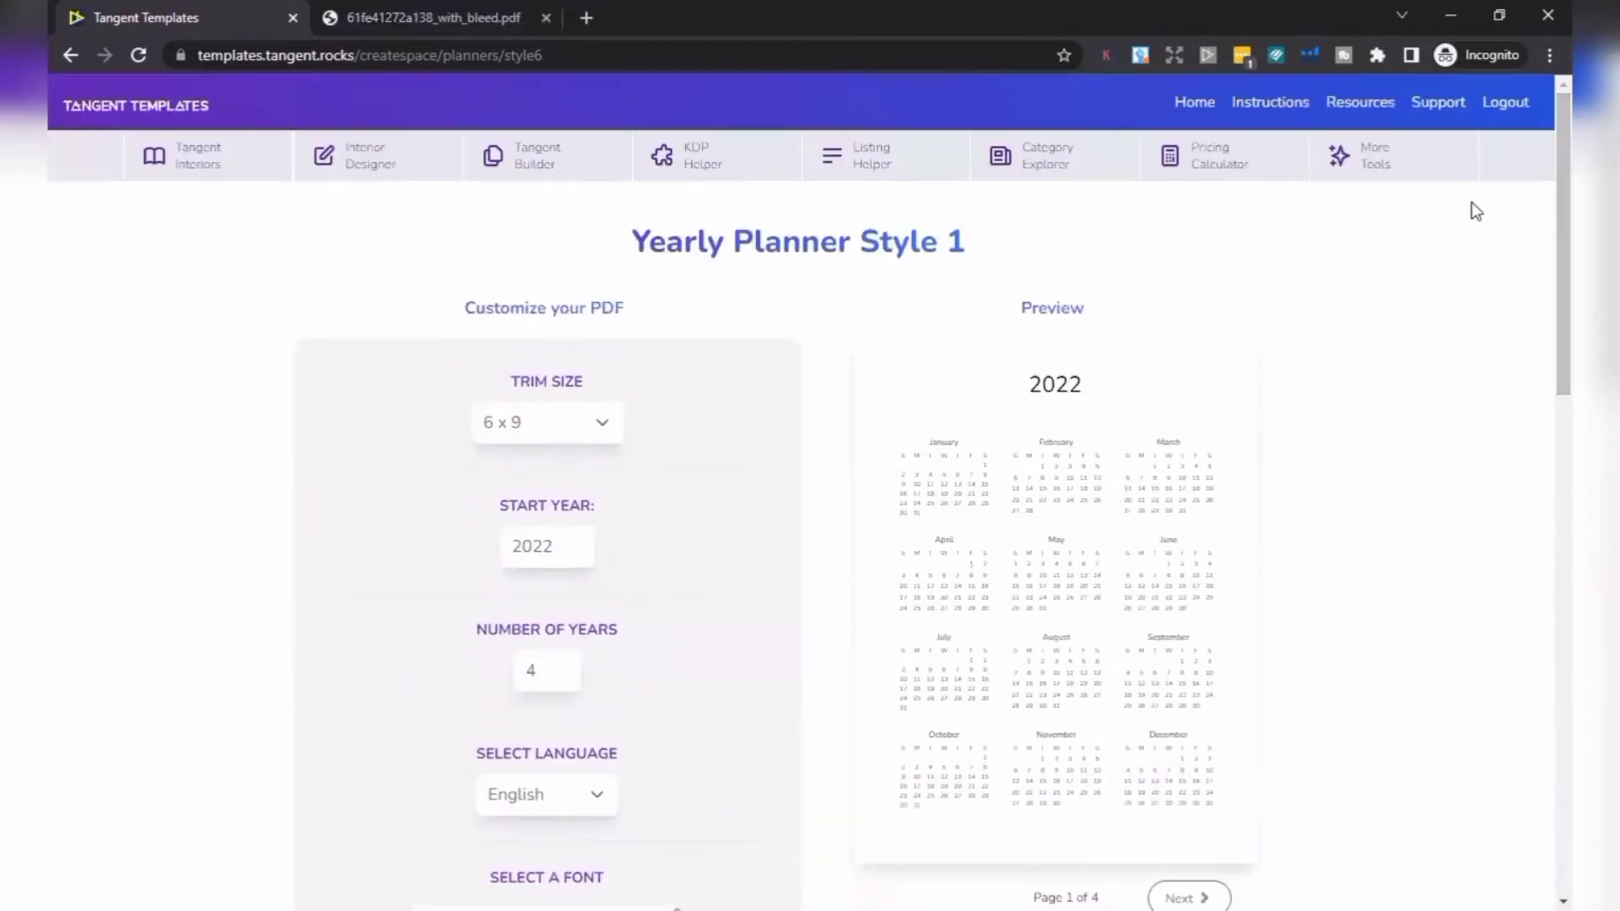
pyautogui.click(1382, 177)
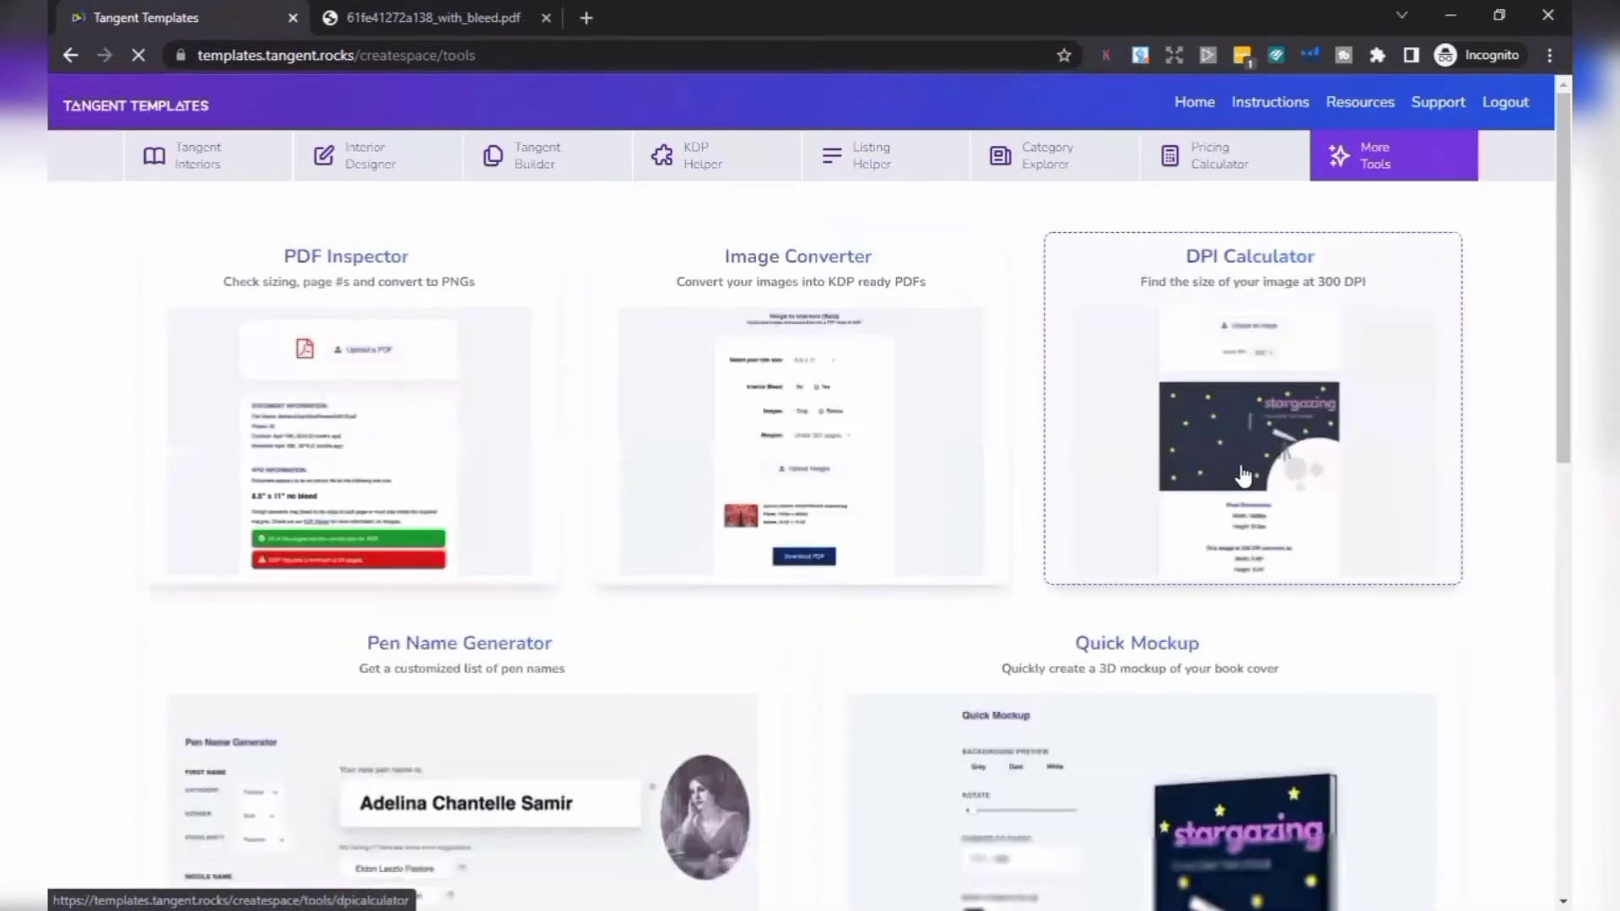
pyautogui.click(306, 280)
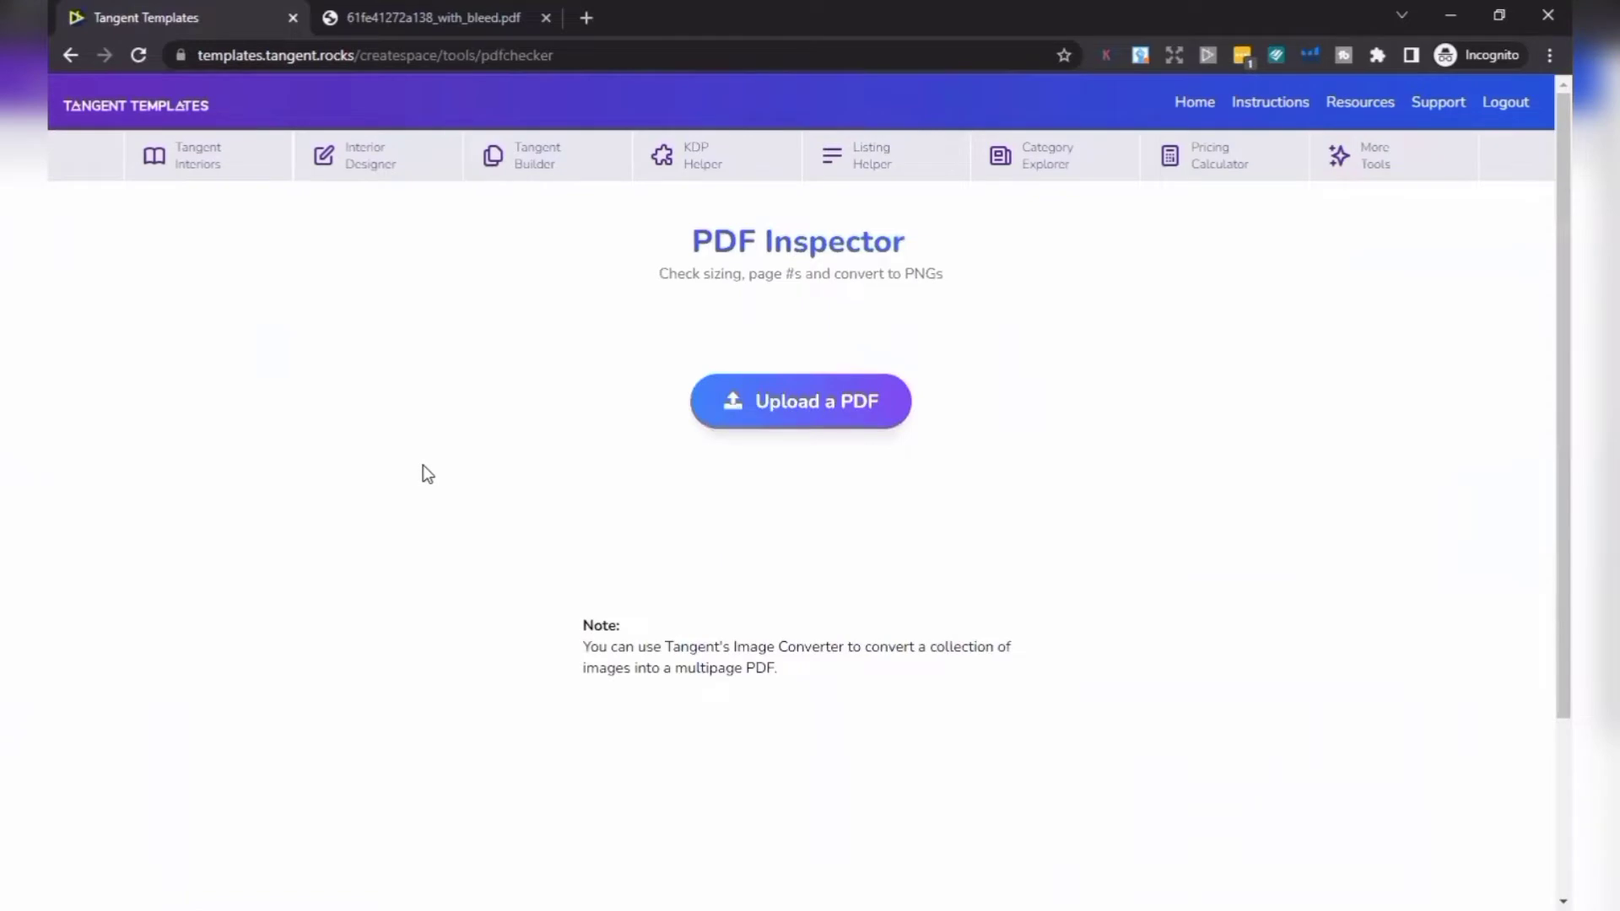
pyautogui.click(806, 396)
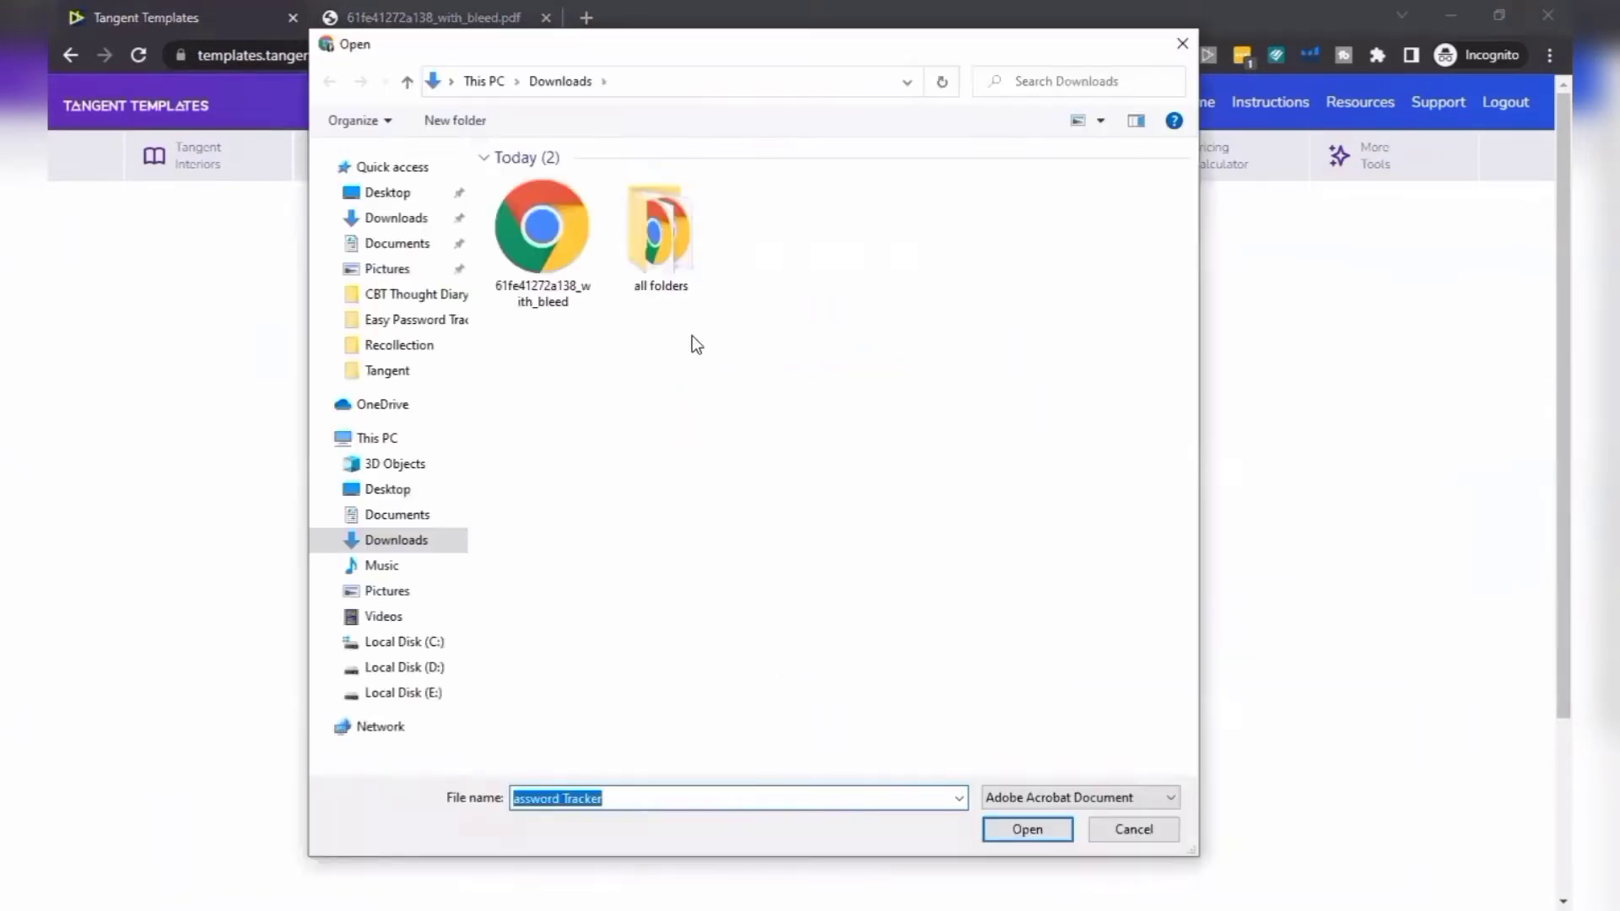
pyautogui.click(561, 294)
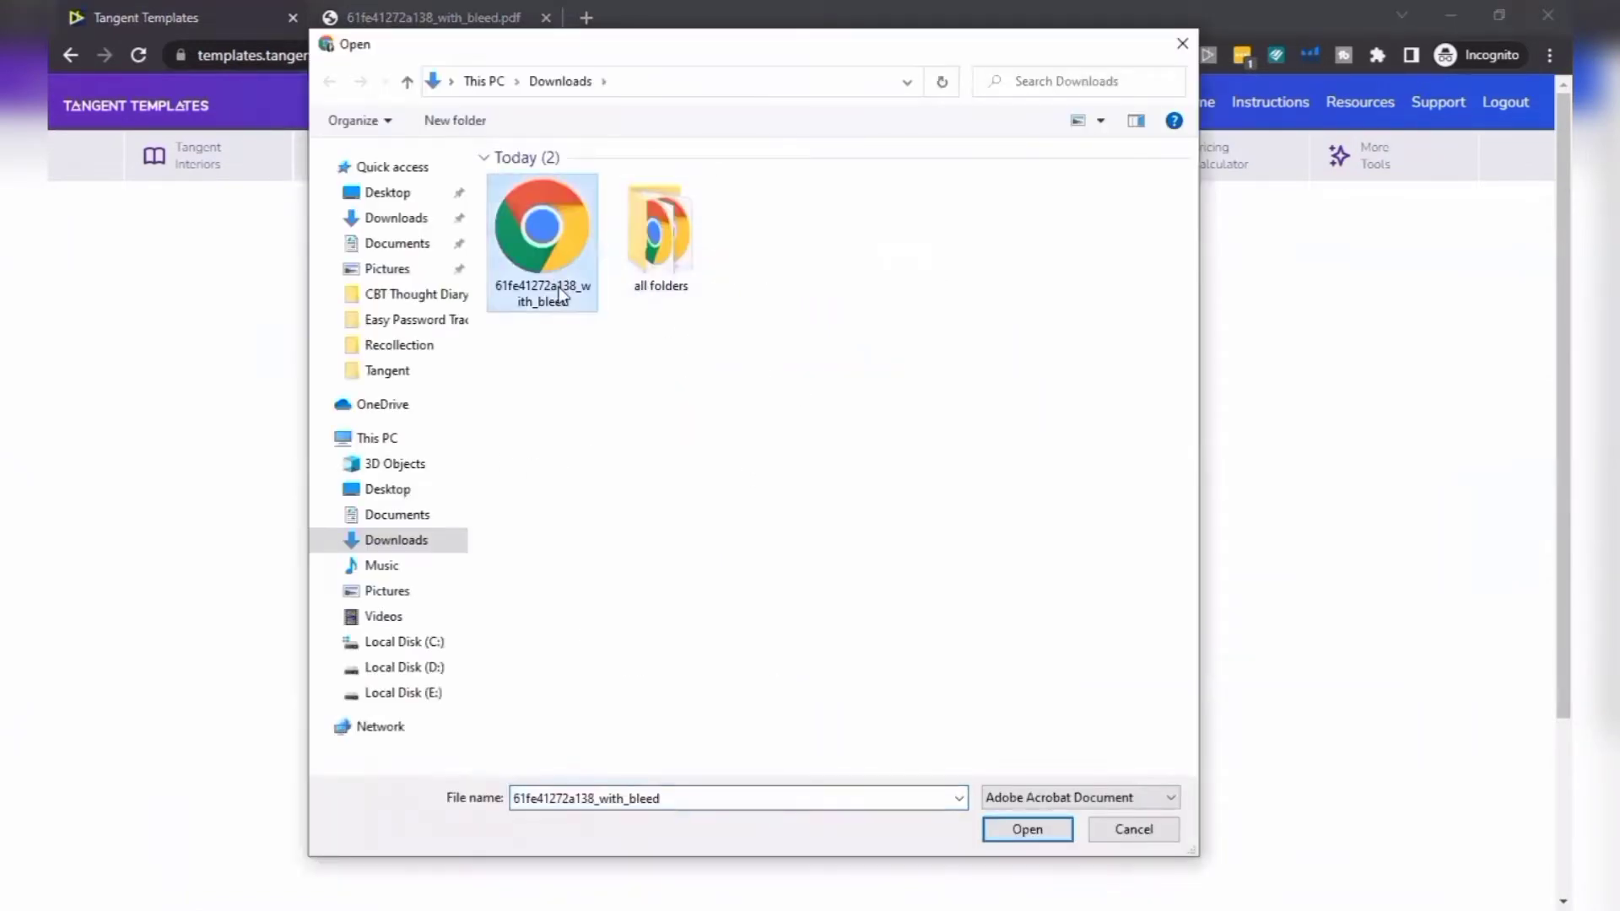
pyautogui.click(1023, 831)
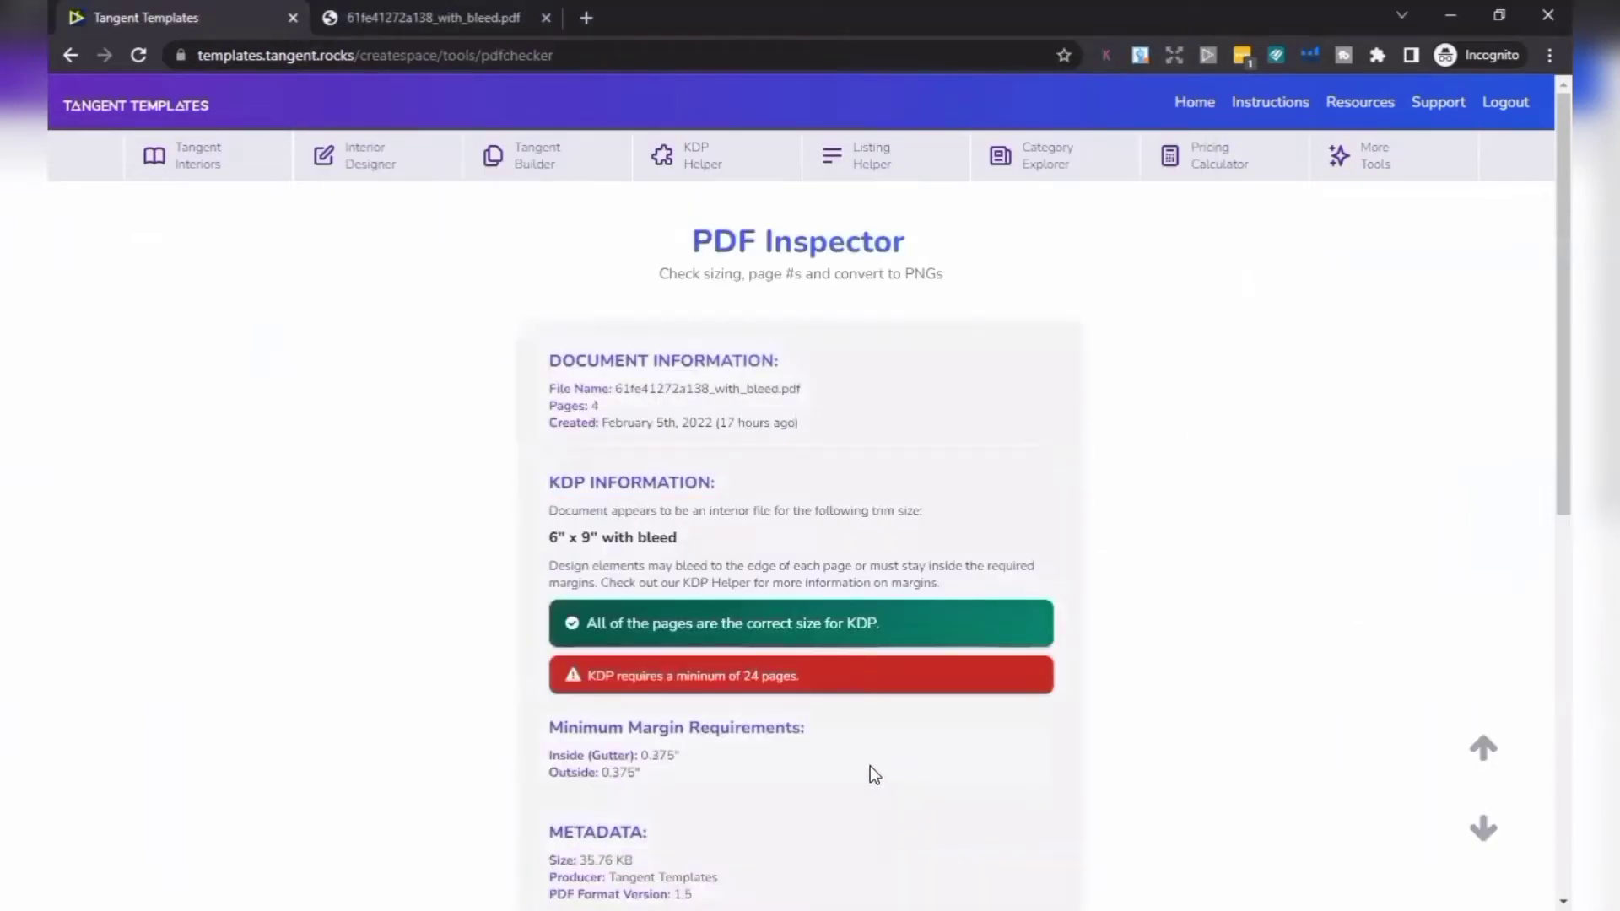
# - Review the inspection report and display the PDF's fonts and individual pages for PNG download
pyautogui.scroll(-4, 874, 774)
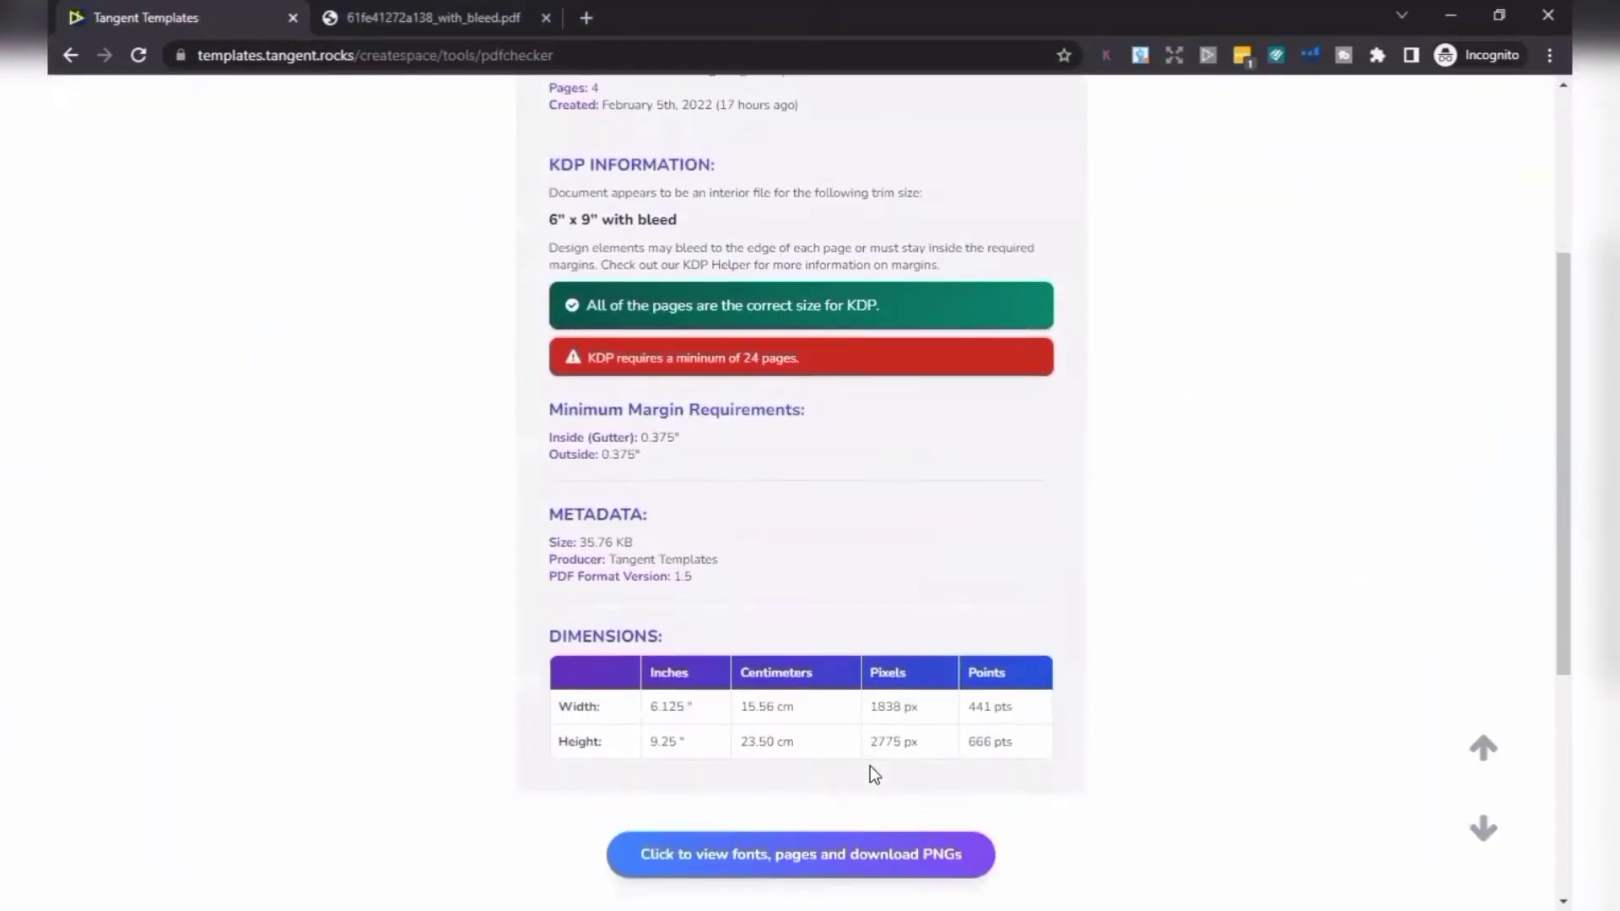
pyautogui.scroll(-5, 873, 775)
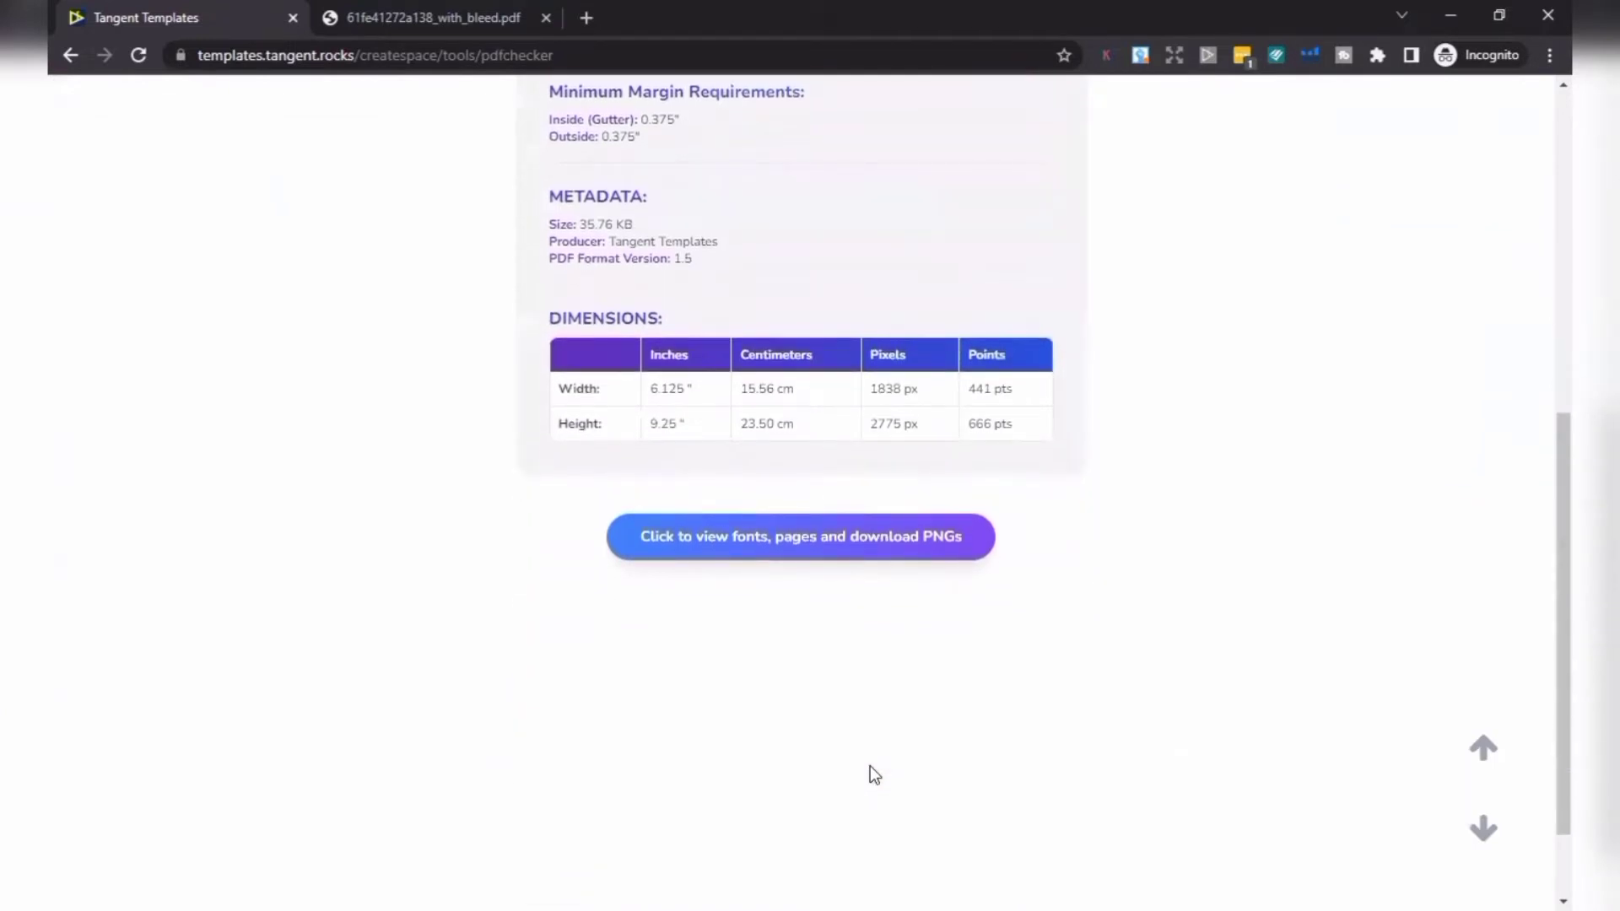
pyautogui.scroll(1, 831, 619)
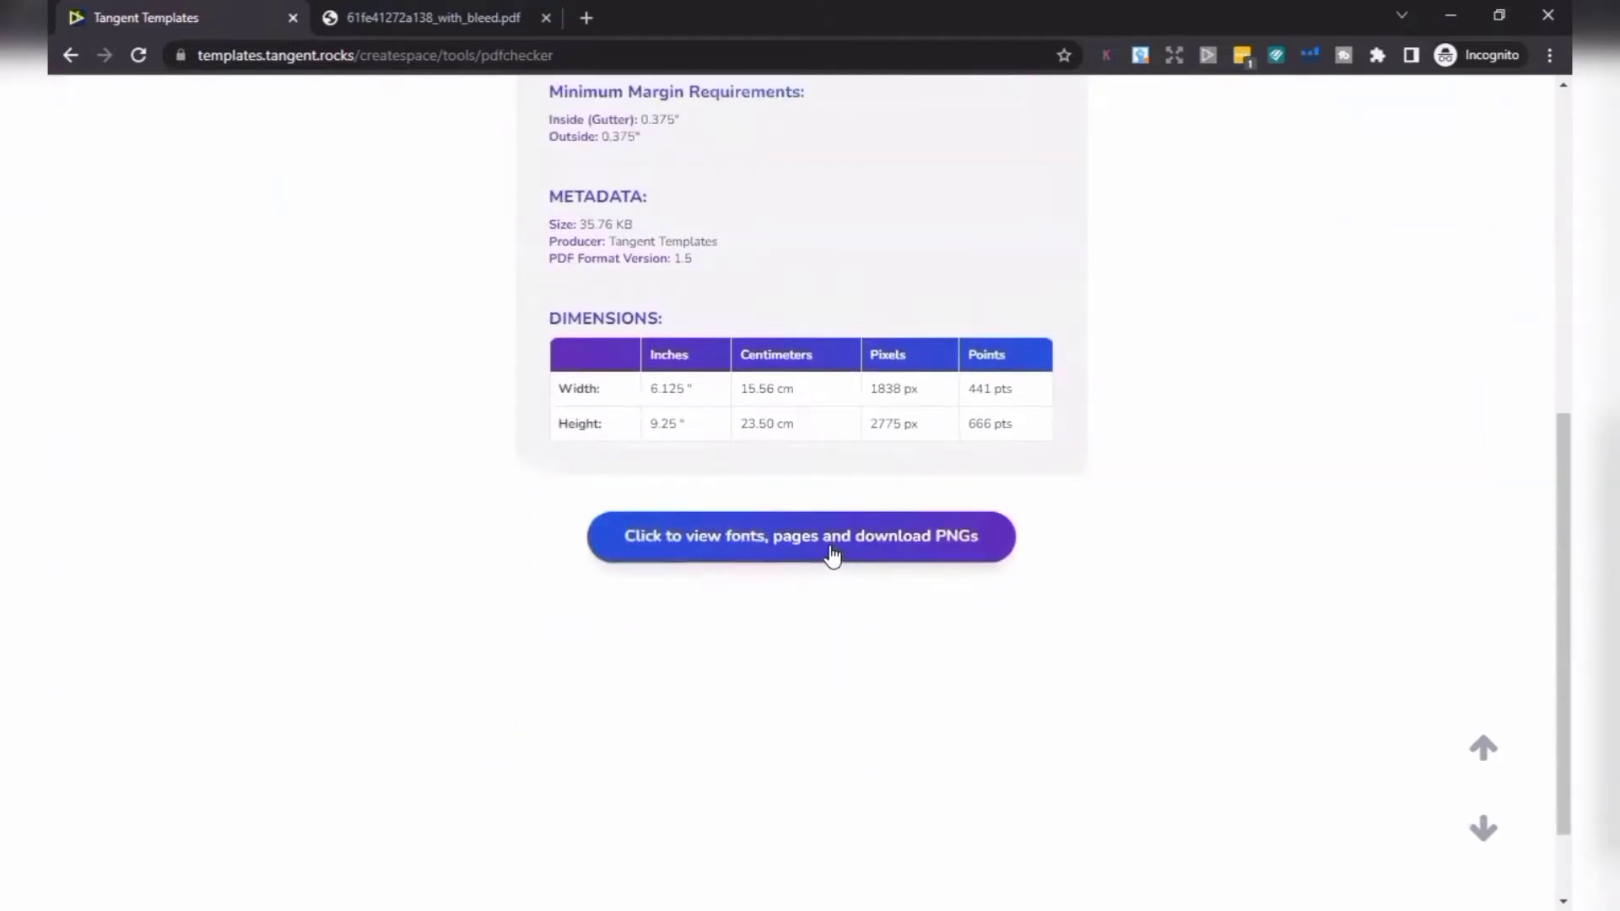
pyautogui.click(832, 548)
pyautogui.scroll(-11, 1543, 279)
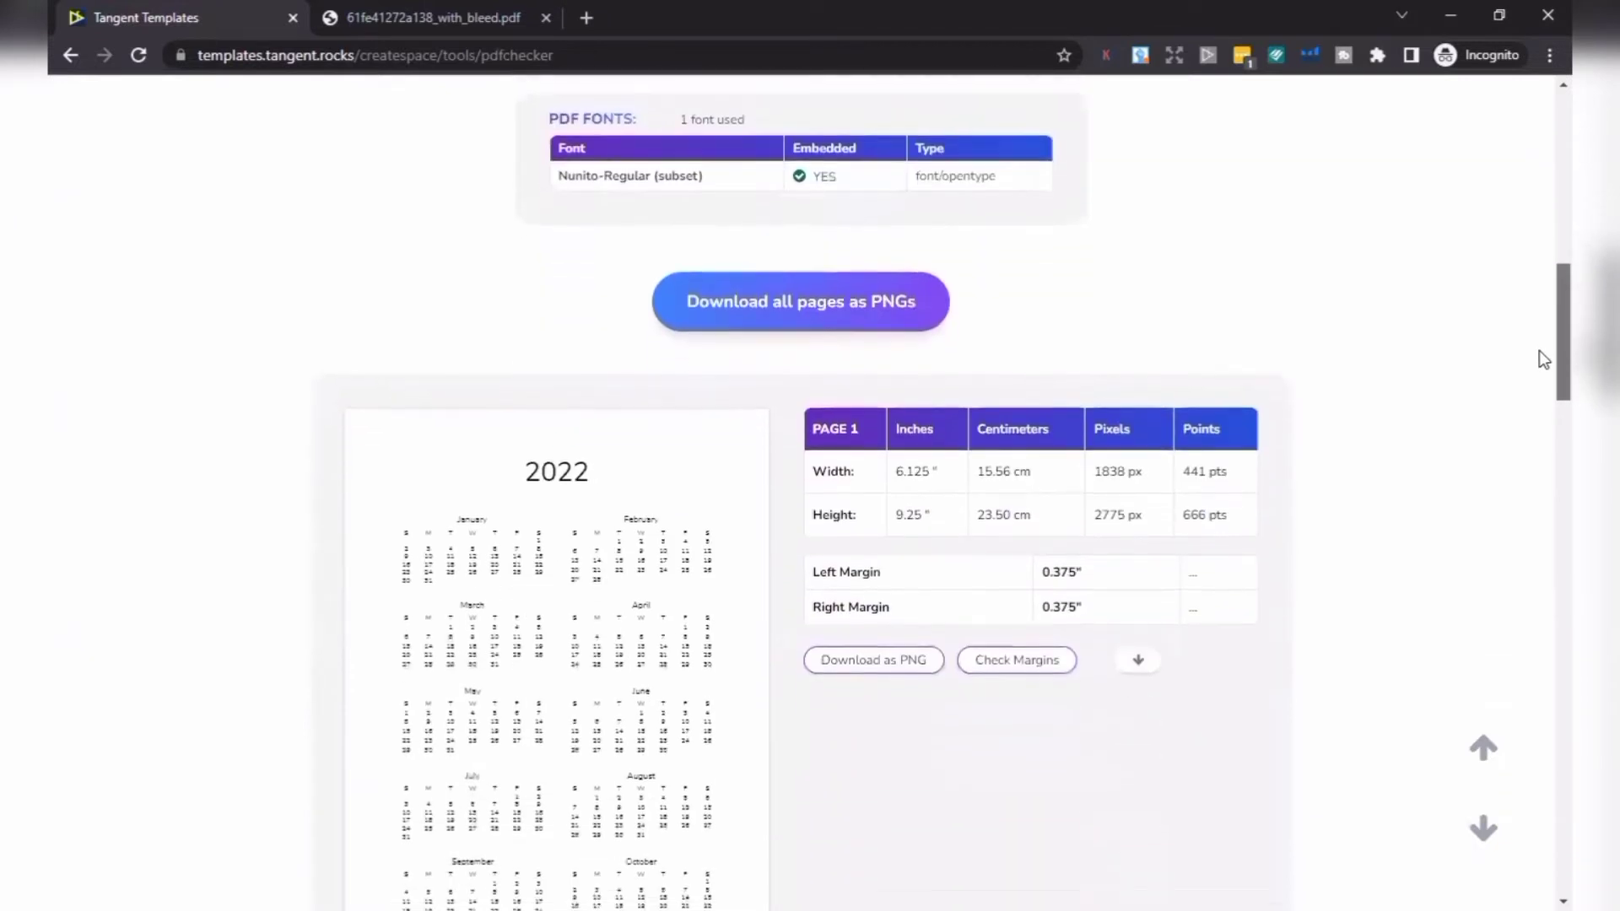
pyautogui.moveTo(1544, 442); pyautogui.dragTo(1486, 351)
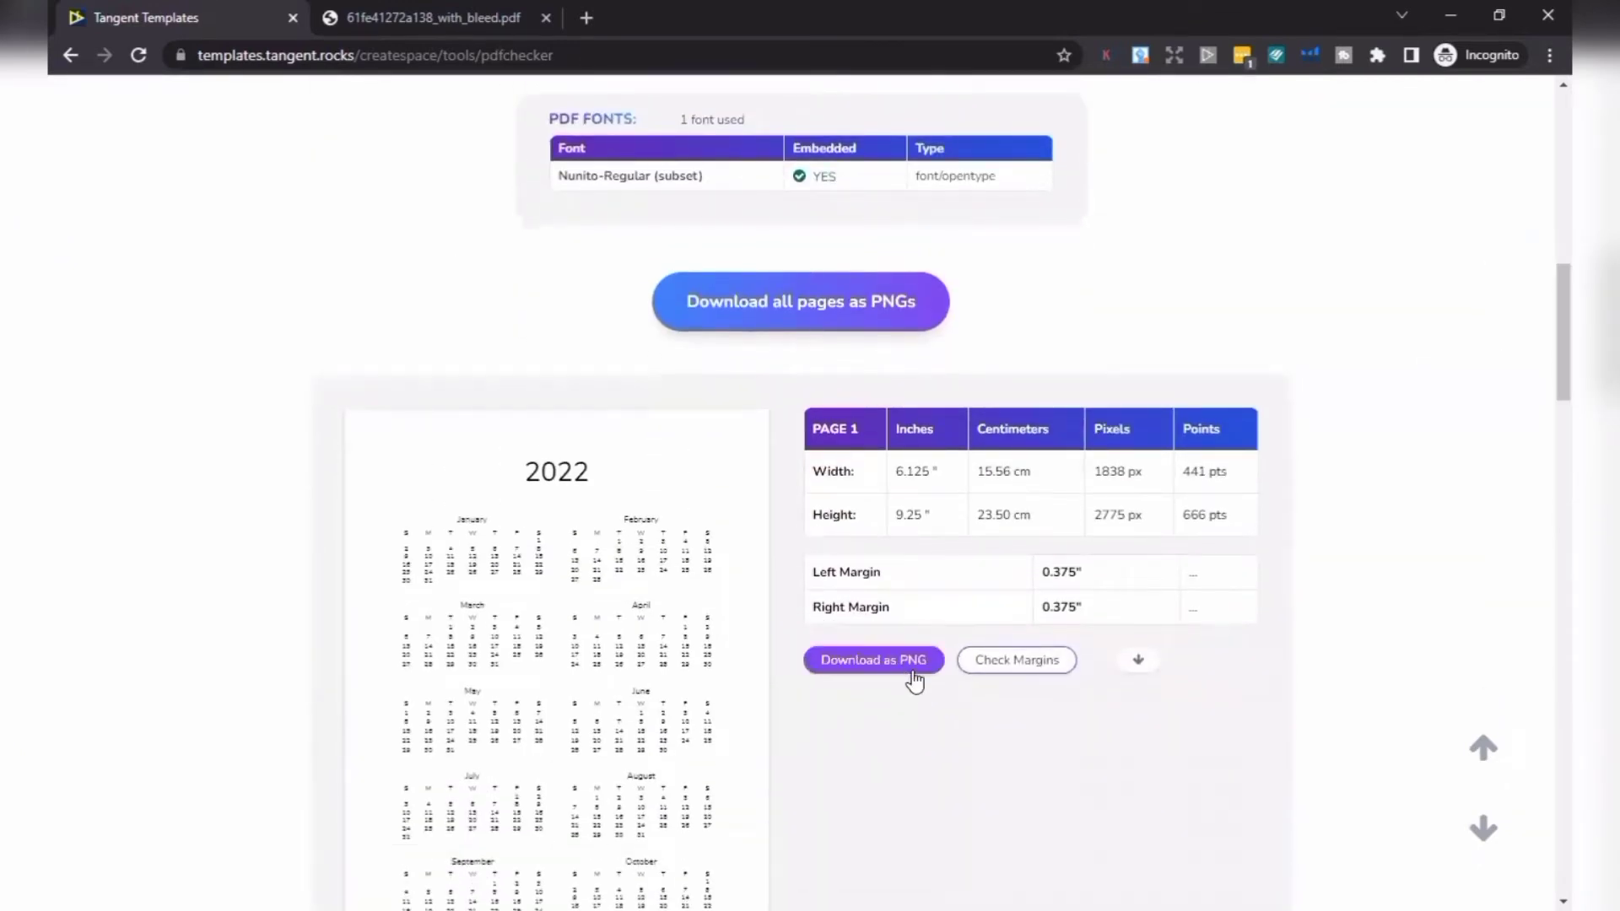
# - Download page 1, the 2022 calendar, as a PNG into a new Downloads subfolder named Calendar 22-25
pyautogui.click(908, 679)
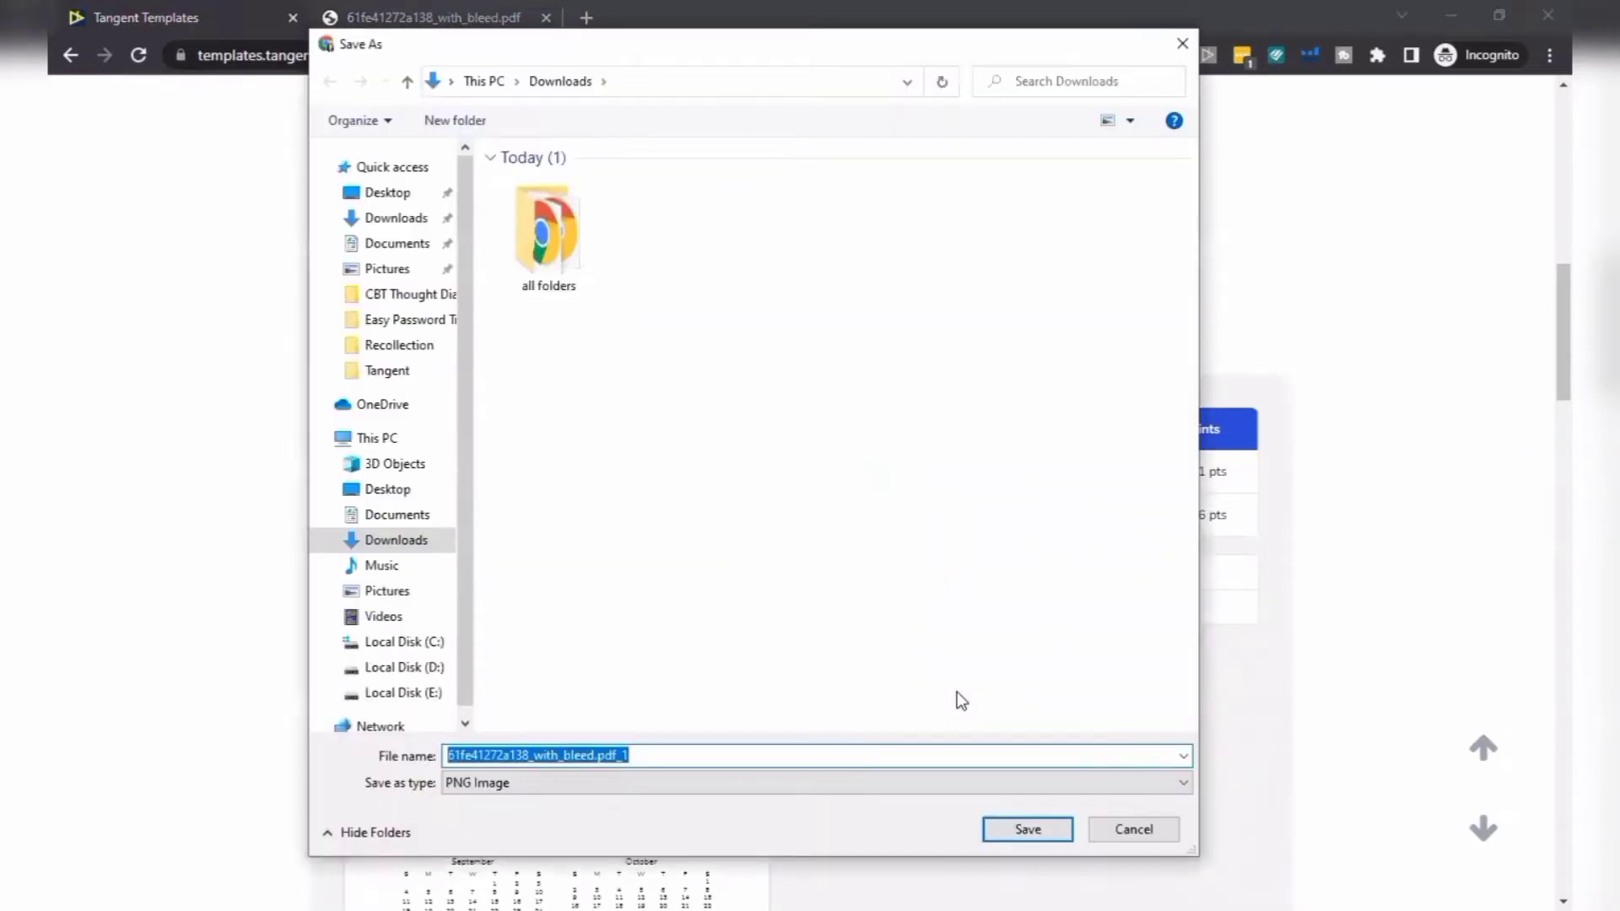
pyautogui.hotkey('ctrl', 'shift', 'n')
pyautogui.write('Calenda')
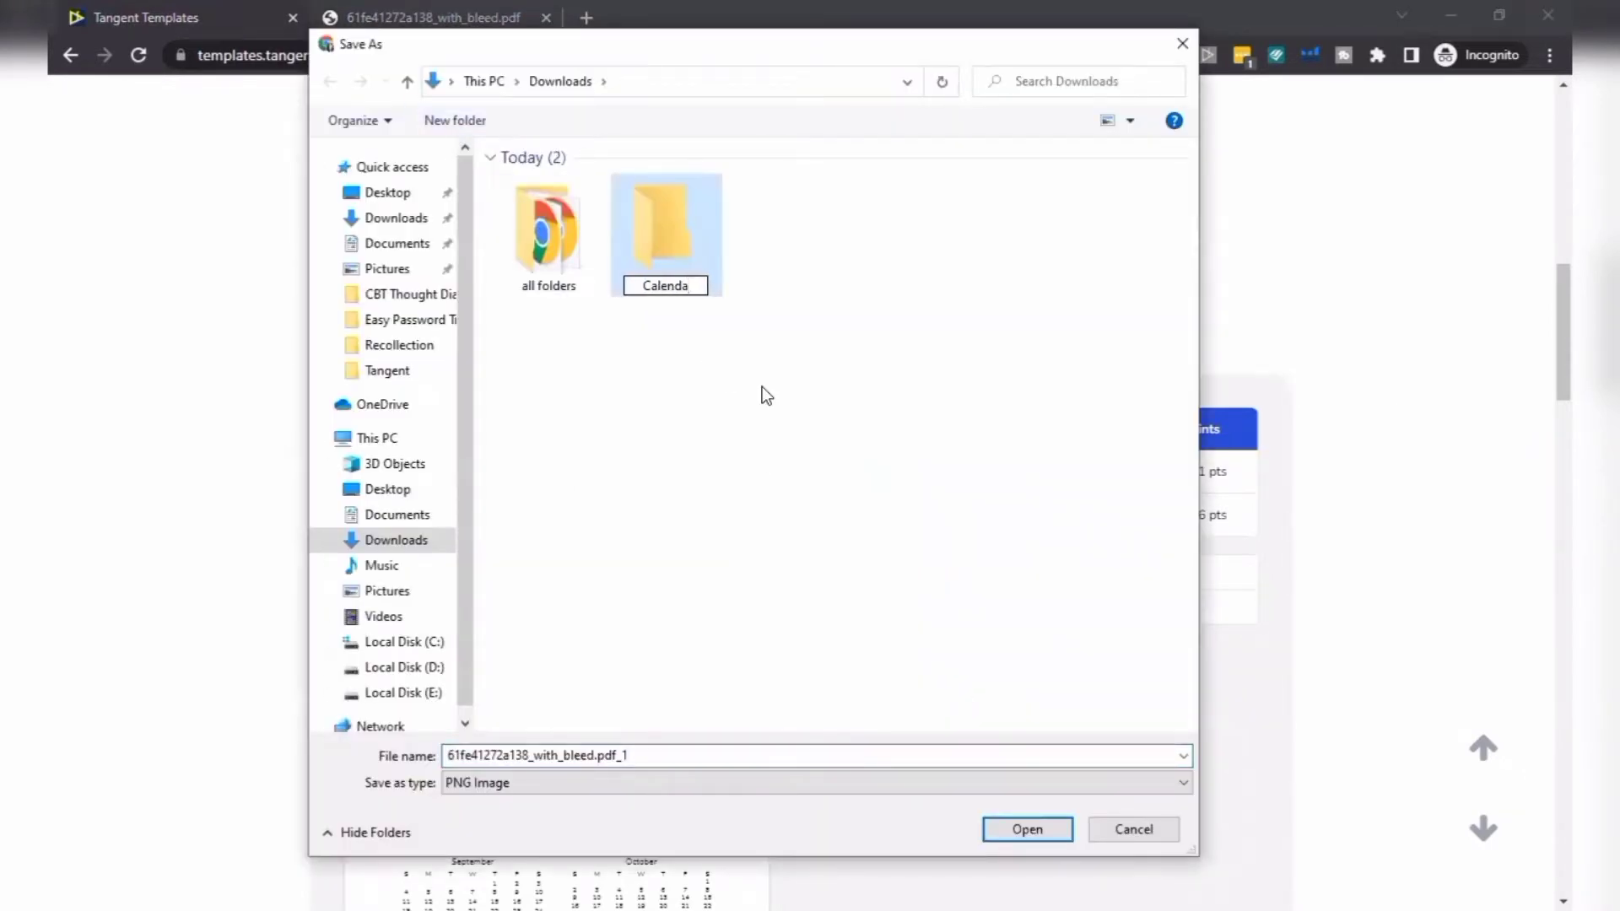
pyautogui.write('r 22-25')
pyautogui.click(1028, 831)
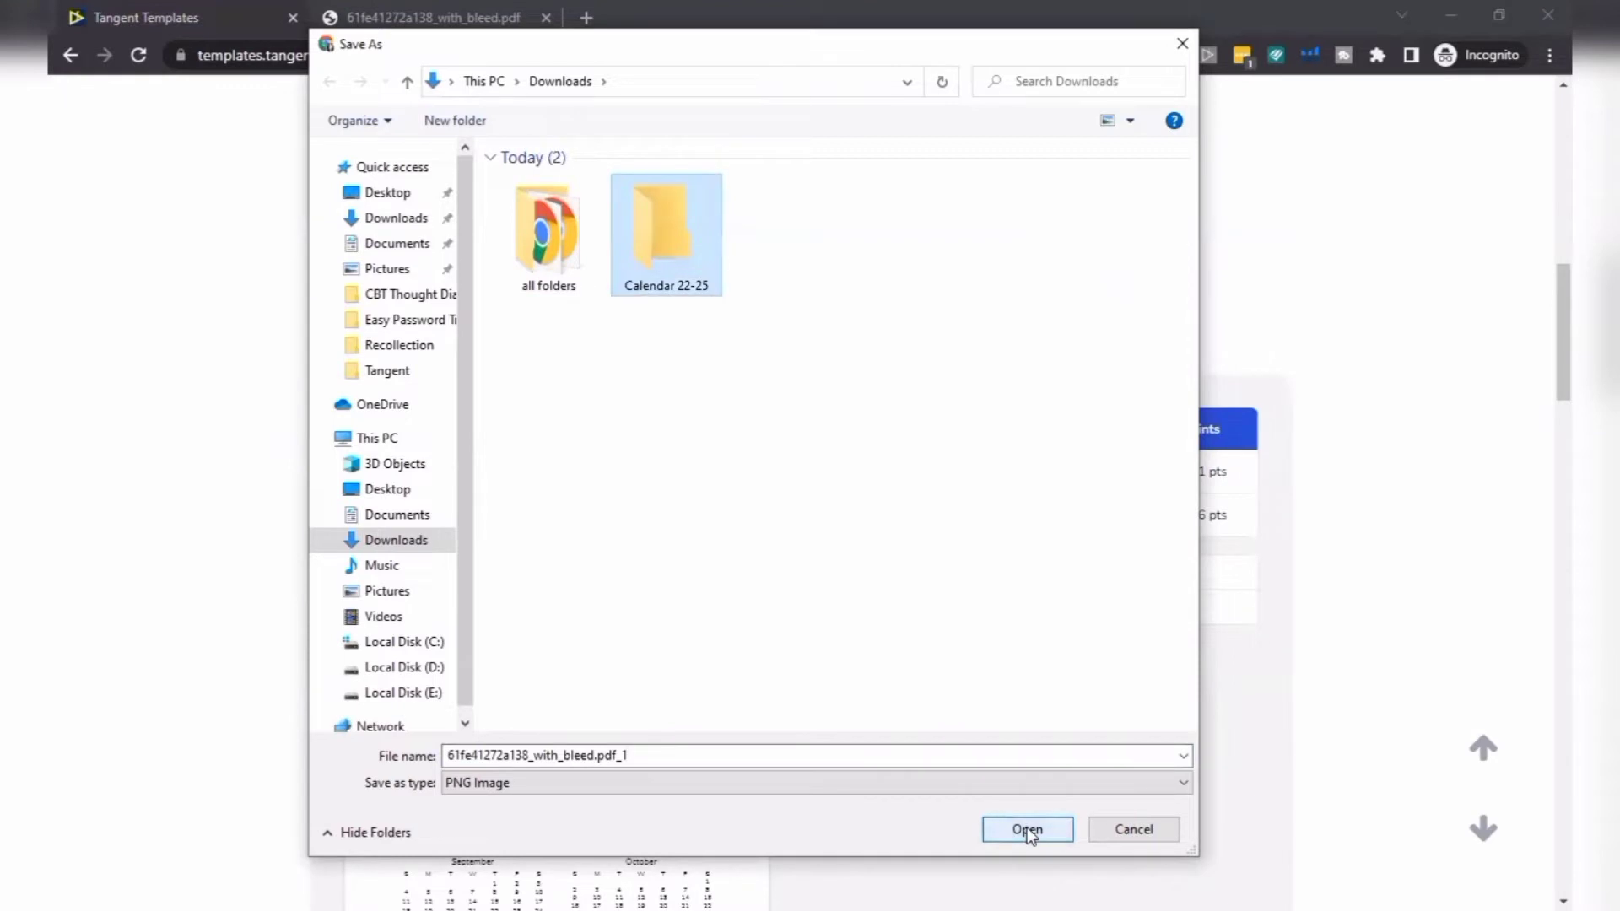
pyautogui.click(1027, 830)
pyautogui.click(1033, 824)
# - Download page 2, the 2023 calendar, as a PNG named 2023_with_bleed.pdf_2 in the Calendar 22-25 folder
pyautogui.scroll(-5, 952, 399)
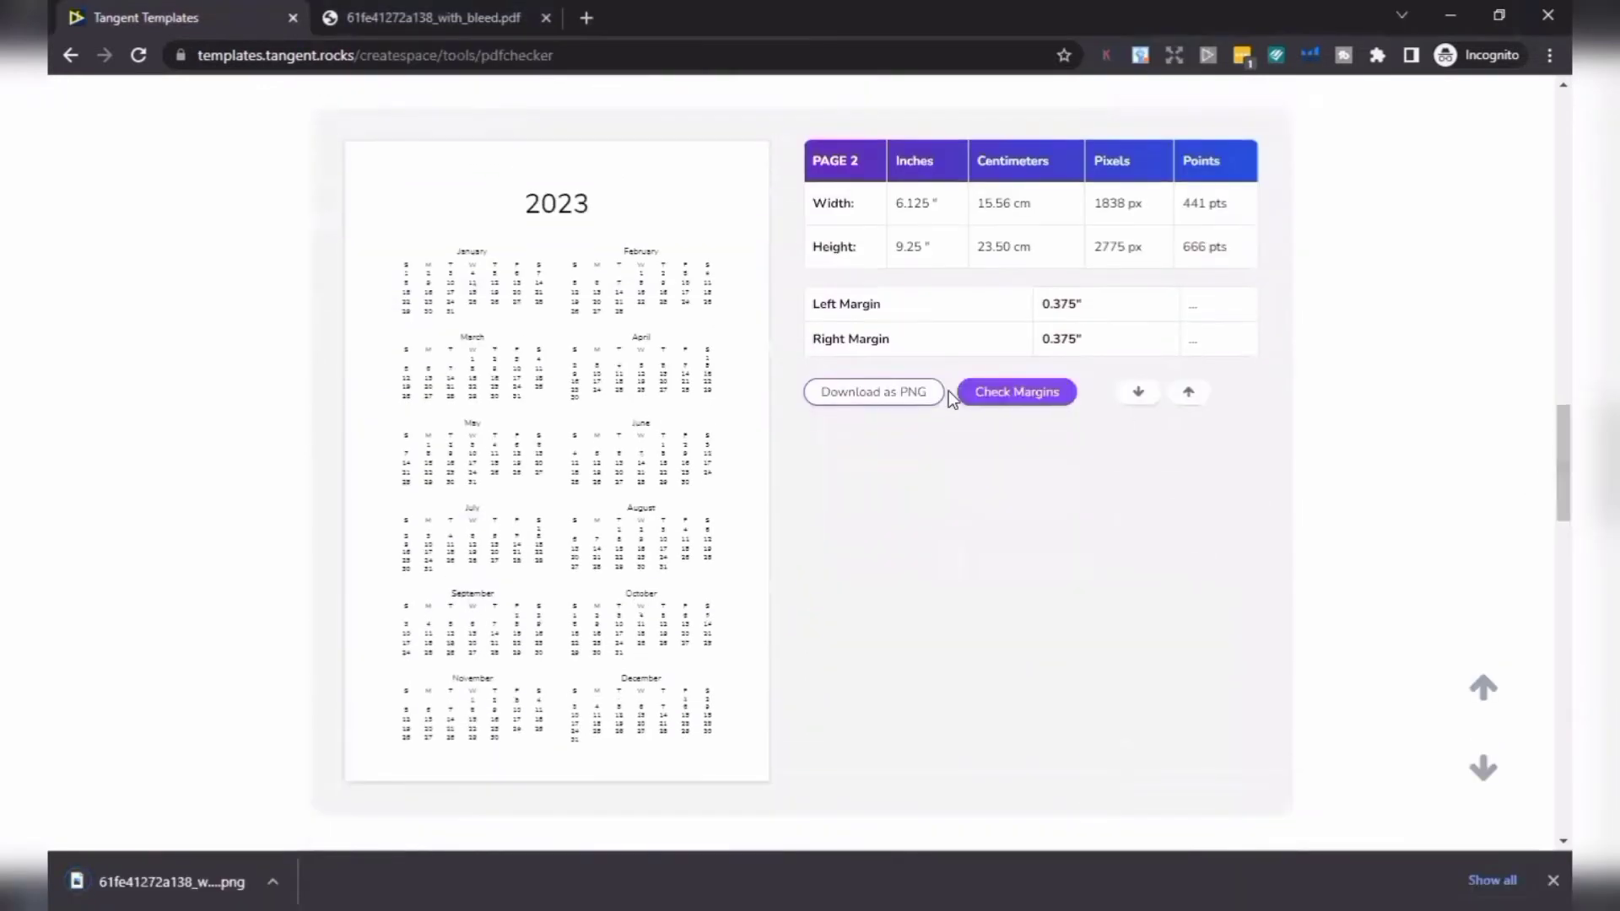
pyautogui.click(939, 392)
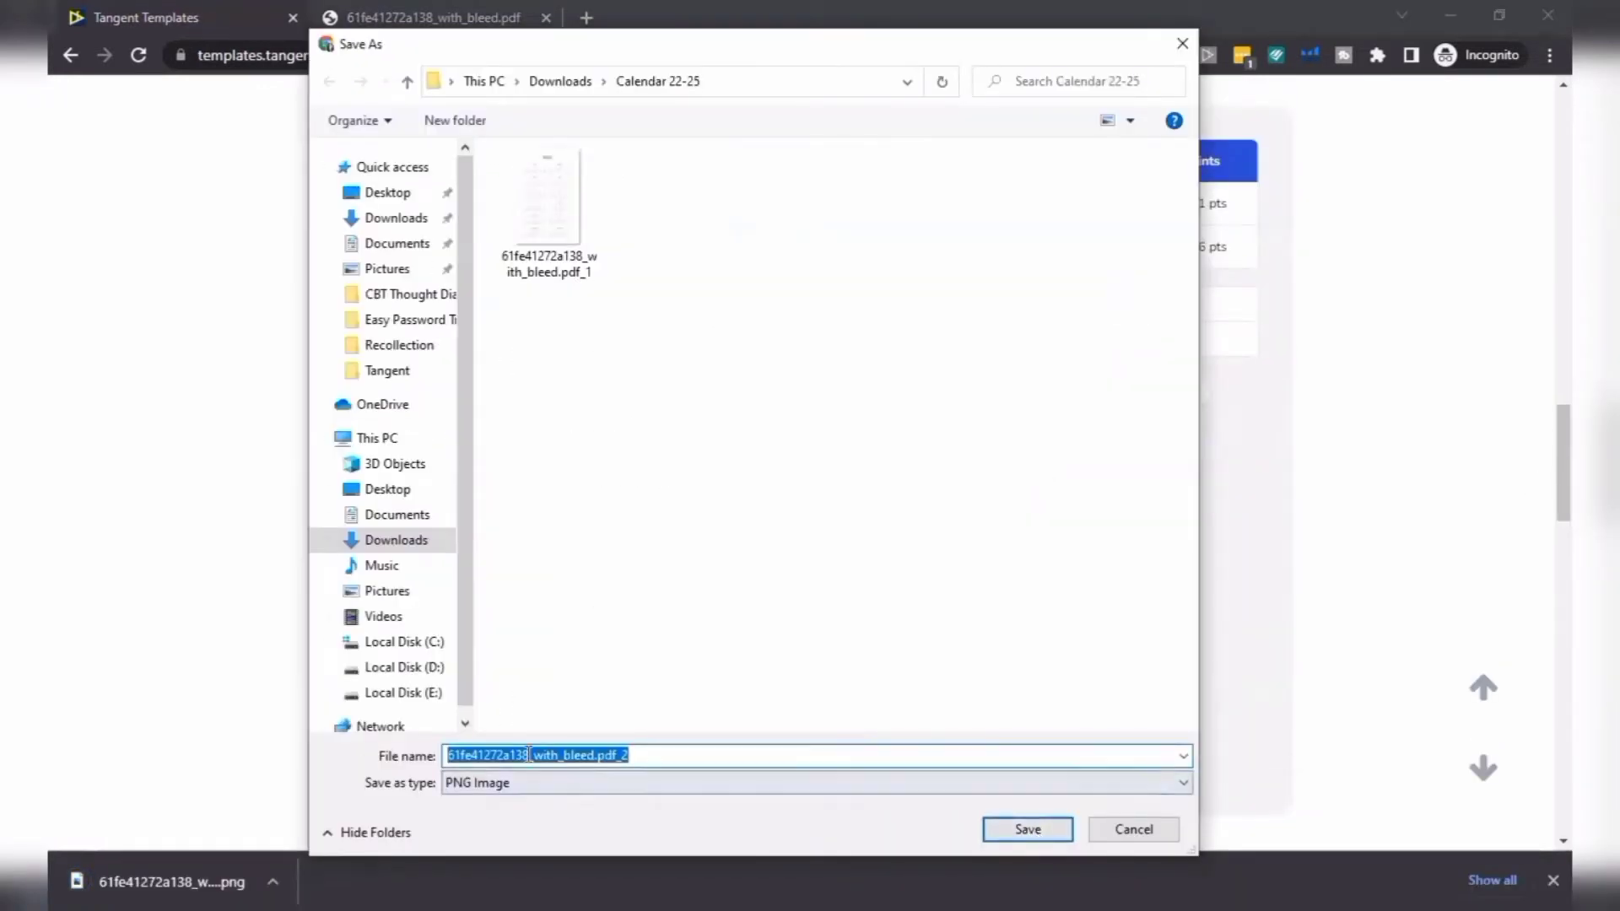
pyautogui.click(529, 754)
pyautogui.press('BackSpace')
pyautogui.press('BackSpace')
pyautogui.press('BackSpace')
pyautogui.press('BackSpace')
pyautogui.press('BackSpace')
pyautogui.press('BackSpace')
pyautogui.press('BackSpace')
pyautogui.press('BackSpace')
pyautogui.press('BackSpace')
pyautogui.press('BackSpace')
pyautogui.press('BackSpace')
pyautogui.press('BackSpace')
pyautogui.press('BackSpace')
pyautogui.write('2023')
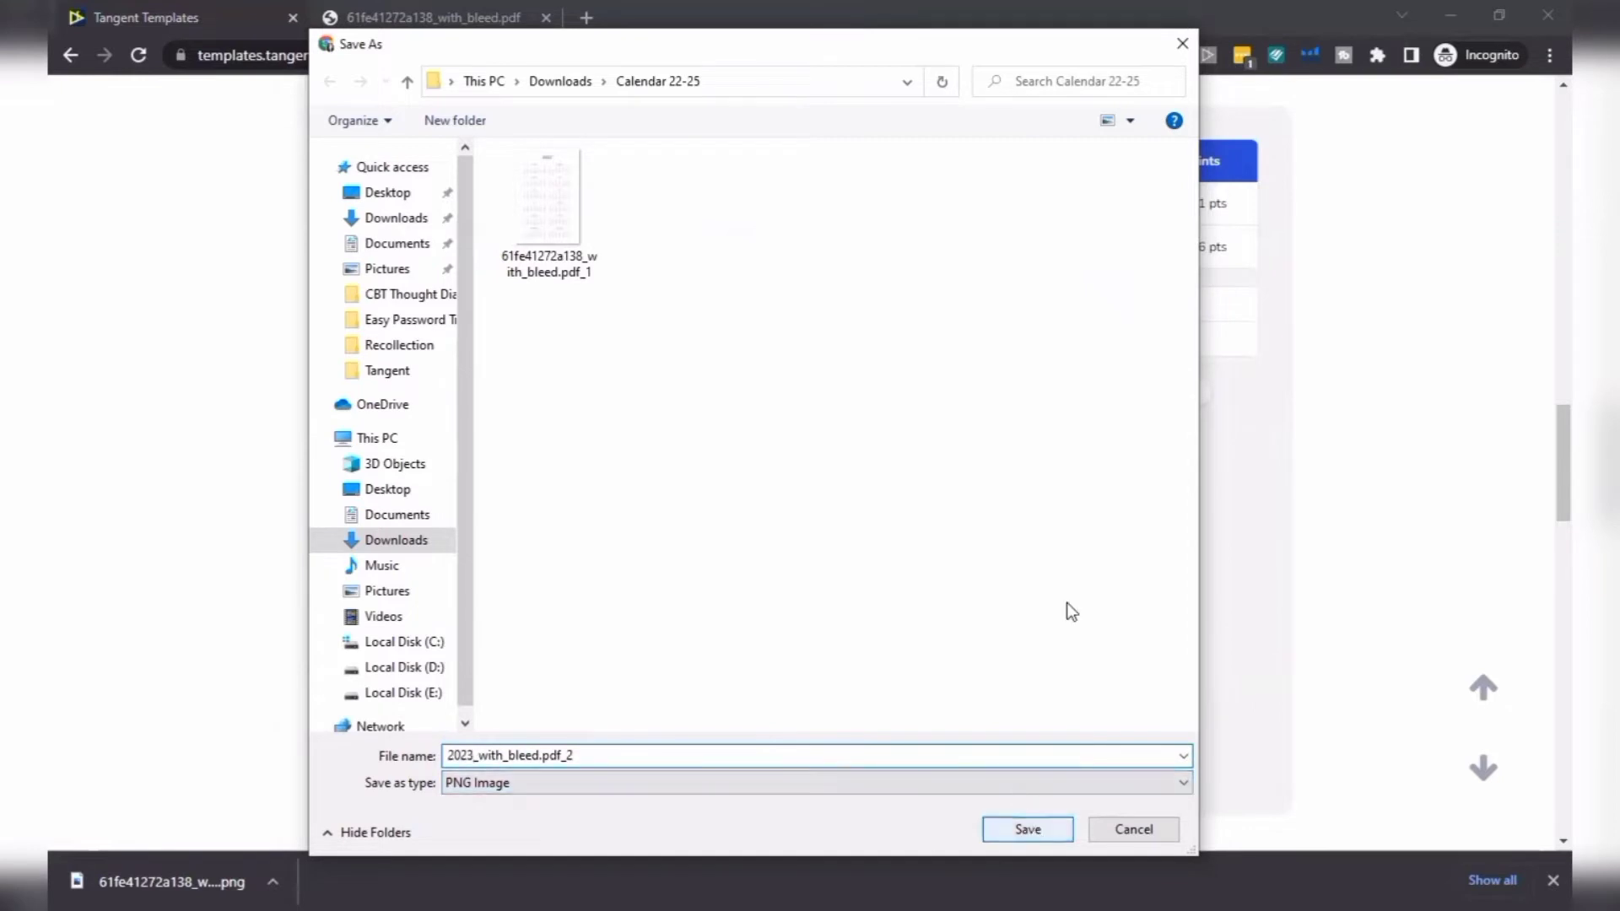
pyautogui.press('Return')
# - Download page 3 as a PNG named 24_with_bleed.pdf_3 in the Calendar 22-25 folder
pyautogui.scroll(-5, 928, 590)
pyautogui.click(881, 634)
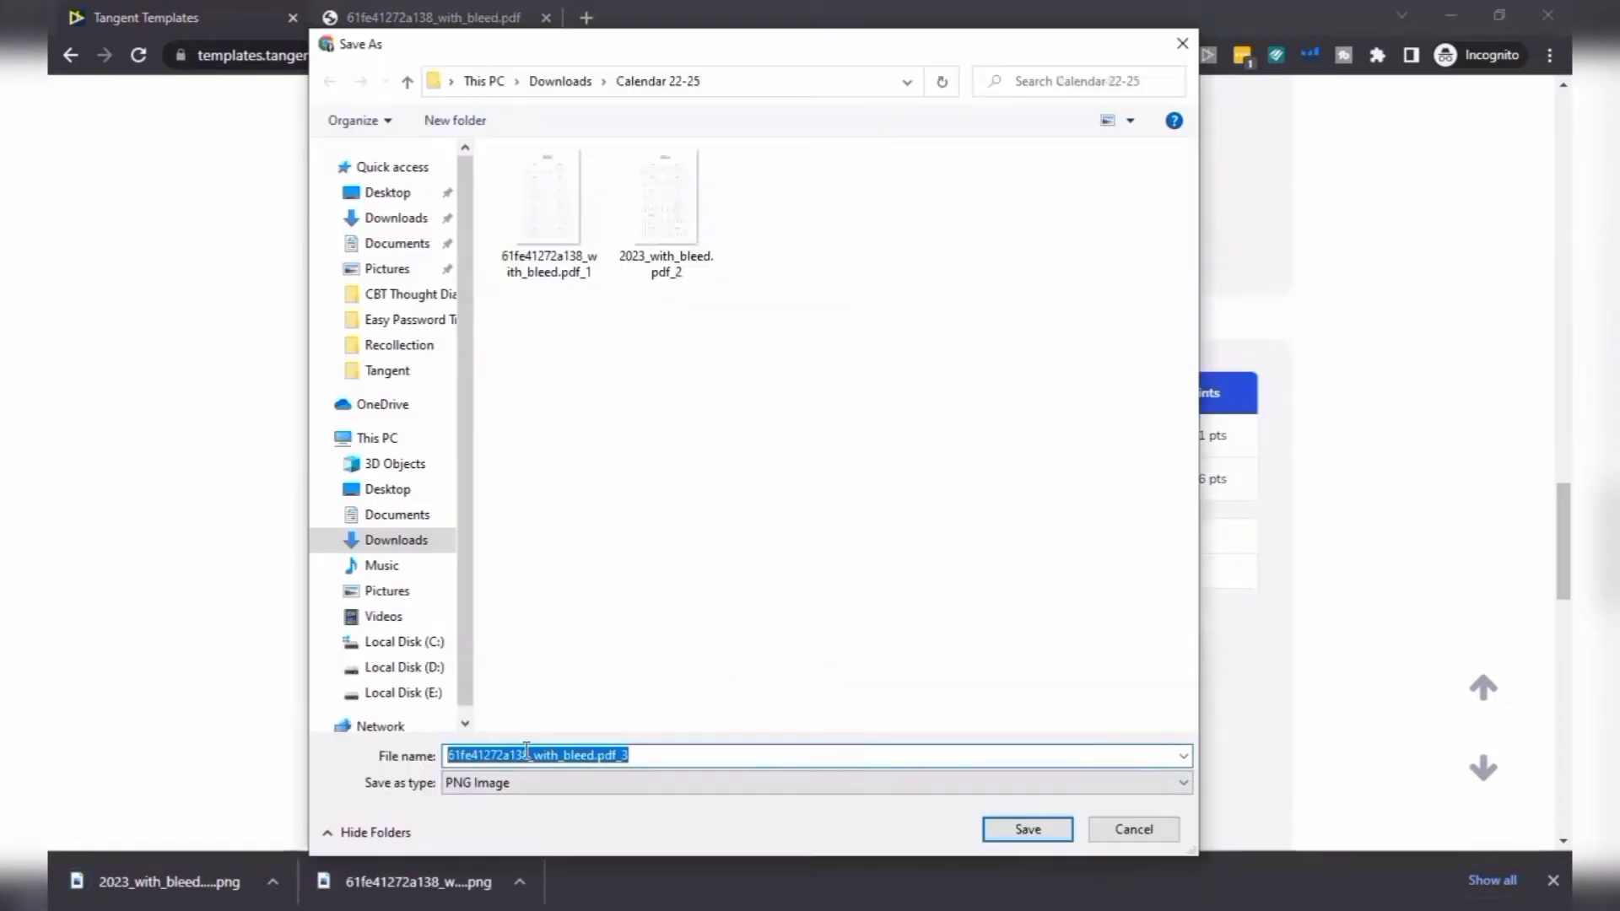
pyautogui.click(527, 750)
pyautogui.press('BackSpace')
pyautogui.press('BackSpace')
pyautogui.press('BackSpace')
pyautogui.press('BackSpace')
pyautogui.press('BackSpace')
pyautogui.press('BackSpace')
pyautogui.press('BackSpace')
pyautogui.press('BackSpace')
pyautogui.press('BackSpace')
pyautogui.press('BackSpace')
pyautogui.press('BackSpace')
pyautogui.press('BackSpace')
pyautogui.press('BackSpace')
pyautogui.write('24')
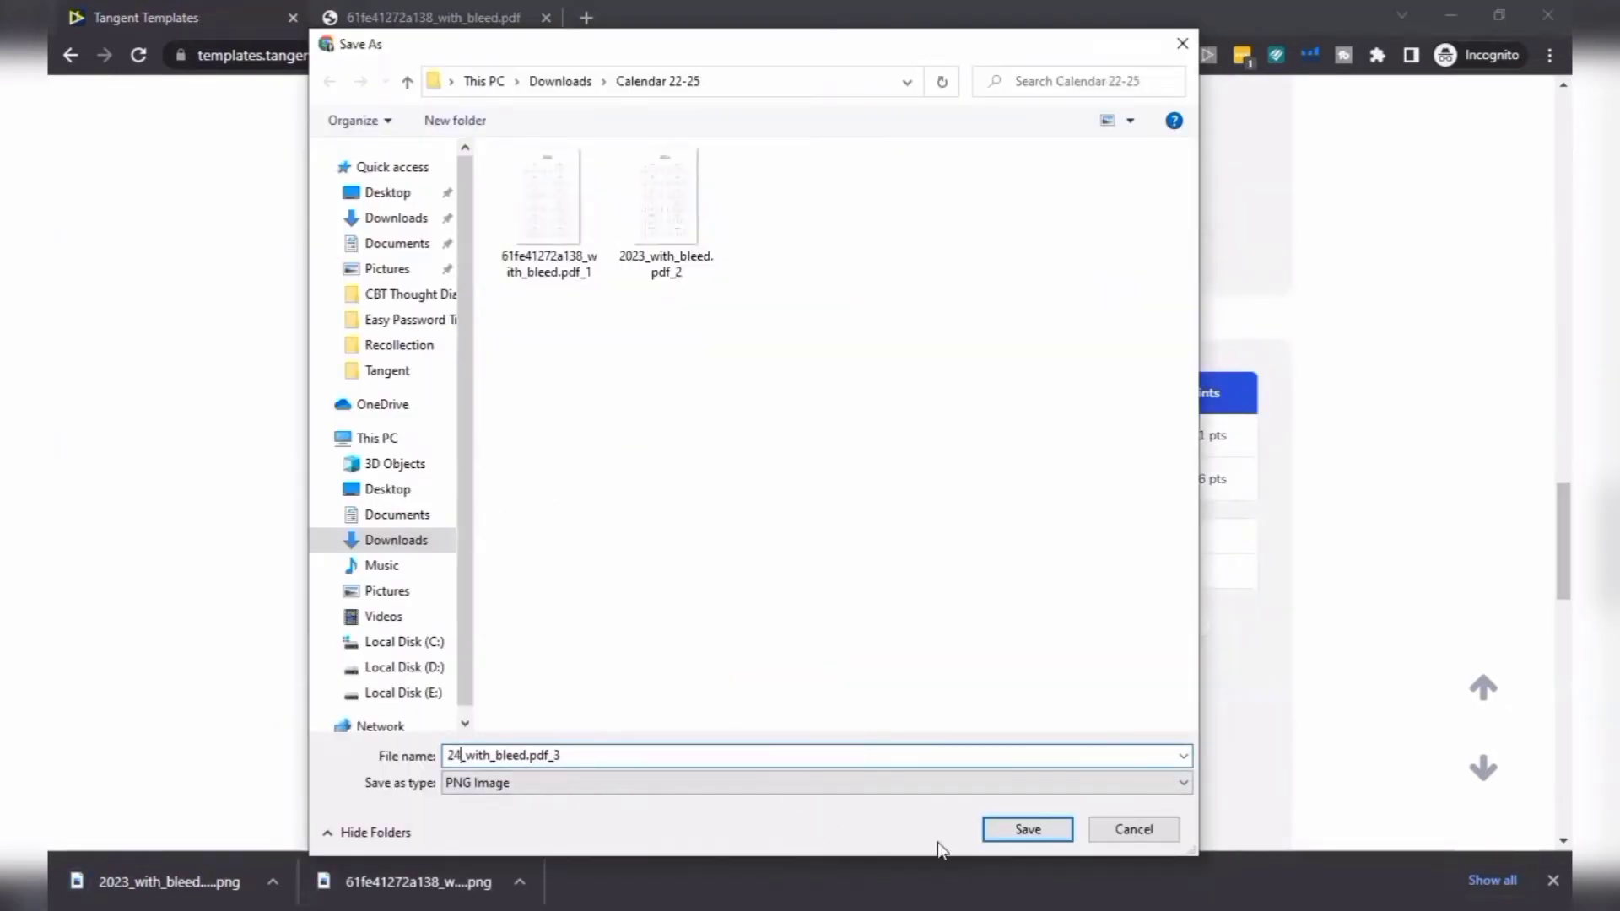
pyautogui.click(1027, 829)
# - Download page 4, the 2025 calendar, as a PNG named 25_with_bleed.pdf_4 in the Calendar 22-25 folder
pyautogui.scroll(-2, 928, 506)
pyautogui.click(838, 453)
pyautogui.click(529, 754)
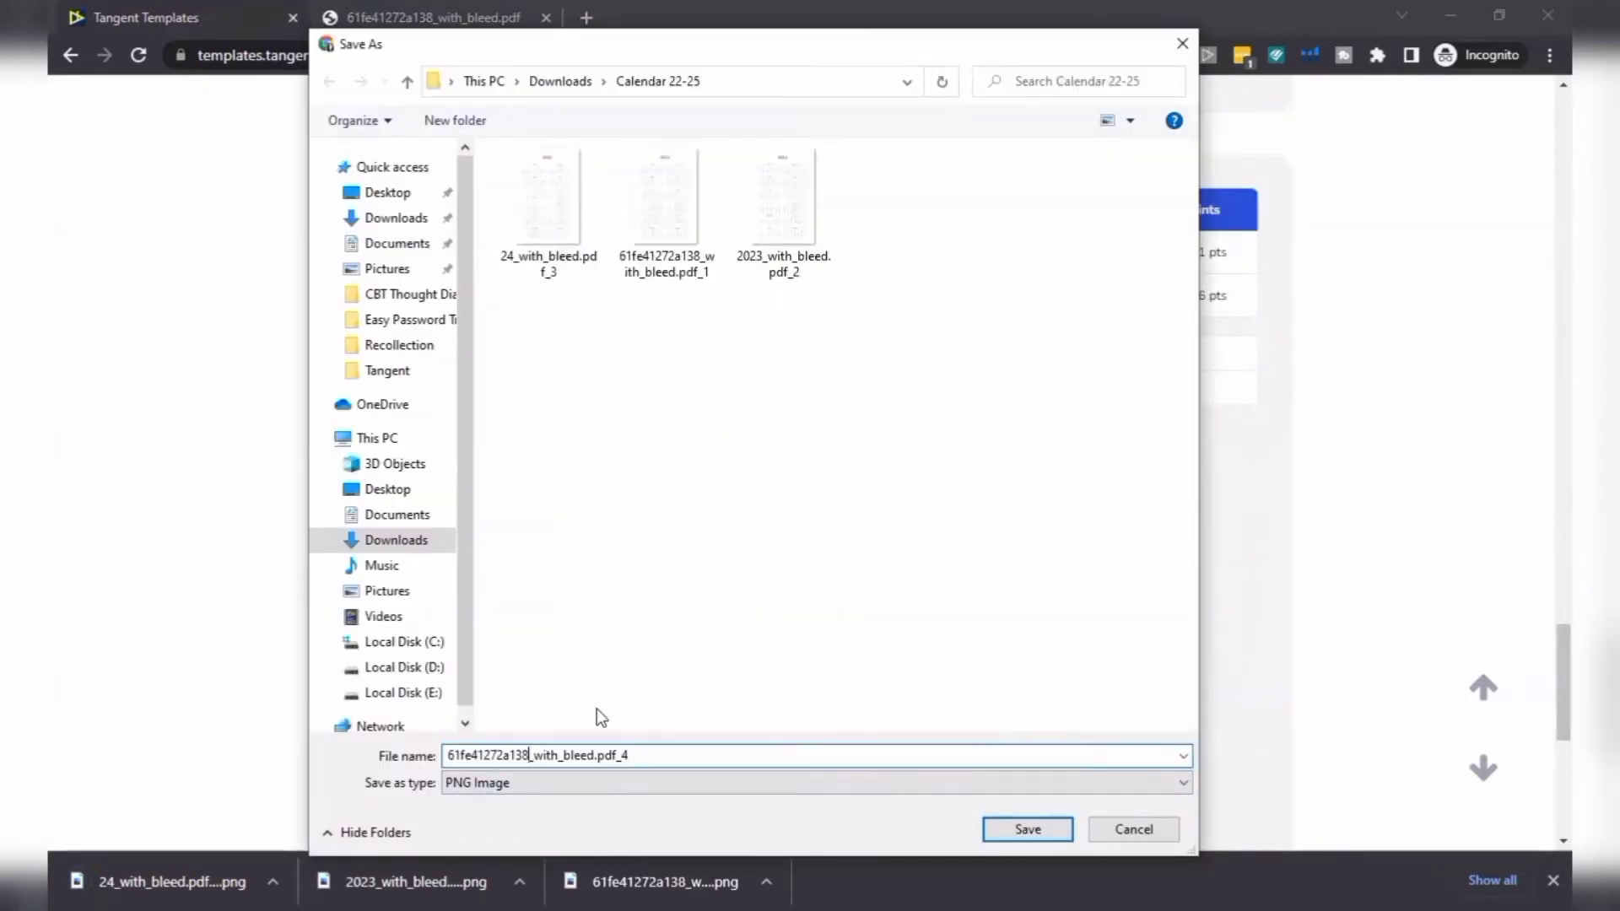
pyautogui.press('BackSpace')
pyautogui.press('BackSpace')
pyautogui.press('BackSpace')
pyautogui.press('BackSpace')
pyautogui.press('BackSpace')
pyautogui.press('BackSpace')
pyautogui.press('BackSpace')
pyautogui.press('BackSpace')
pyautogui.press('BackSpace')
pyautogui.press('BackSpace')
pyautogui.press('BackSpace')
pyautogui.press('BackSpace')
pyautogui.press('BackSpace')
pyautogui.write('25')
pyautogui.click(1027, 829)
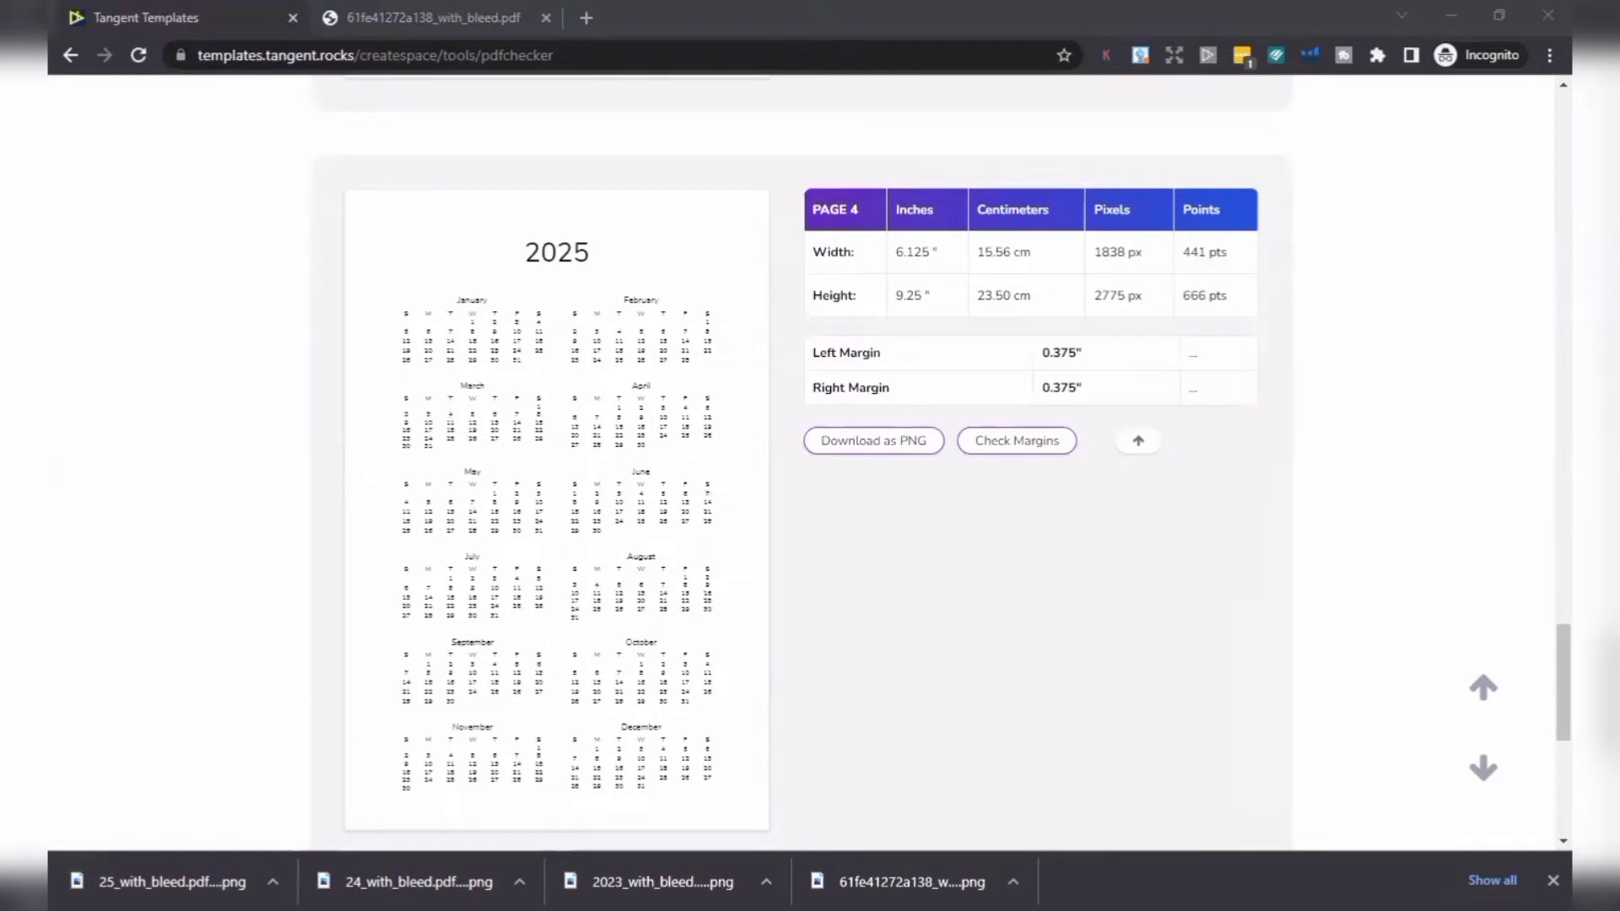
# - Load 22_with_bleed.pdf_1 from the Calendar 22-25 folder into the DPI Calculator and check its pixel and 300 DPI inch dimensions
pyautogui.moveTo(1542, 717); pyautogui.dragTo(1543, 135)
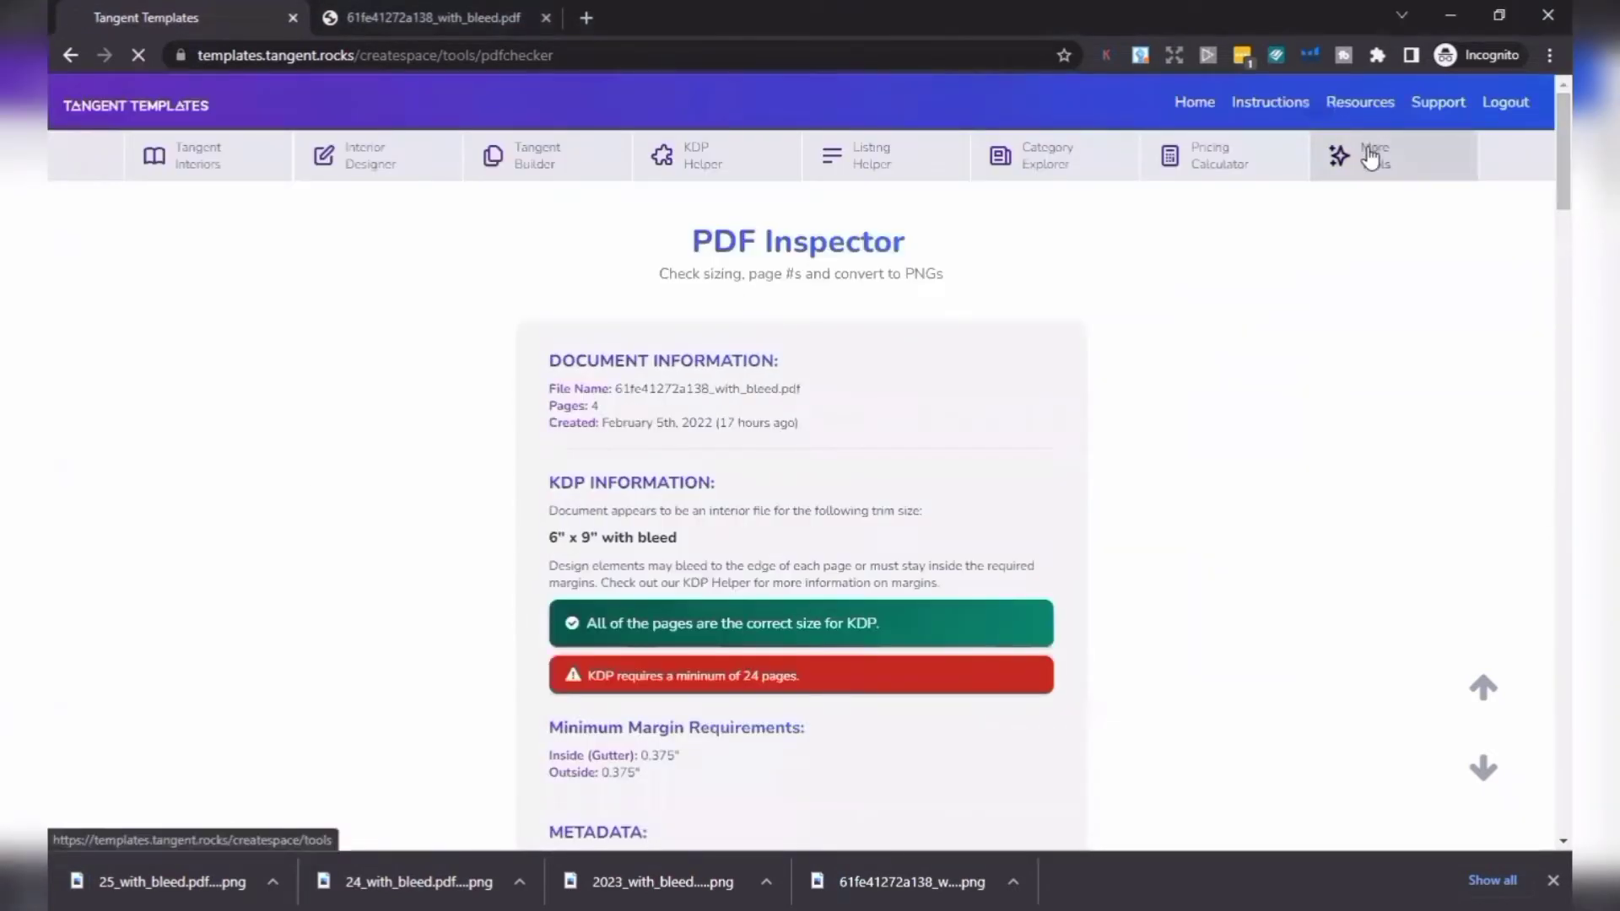
pyautogui.click(1372, 157)
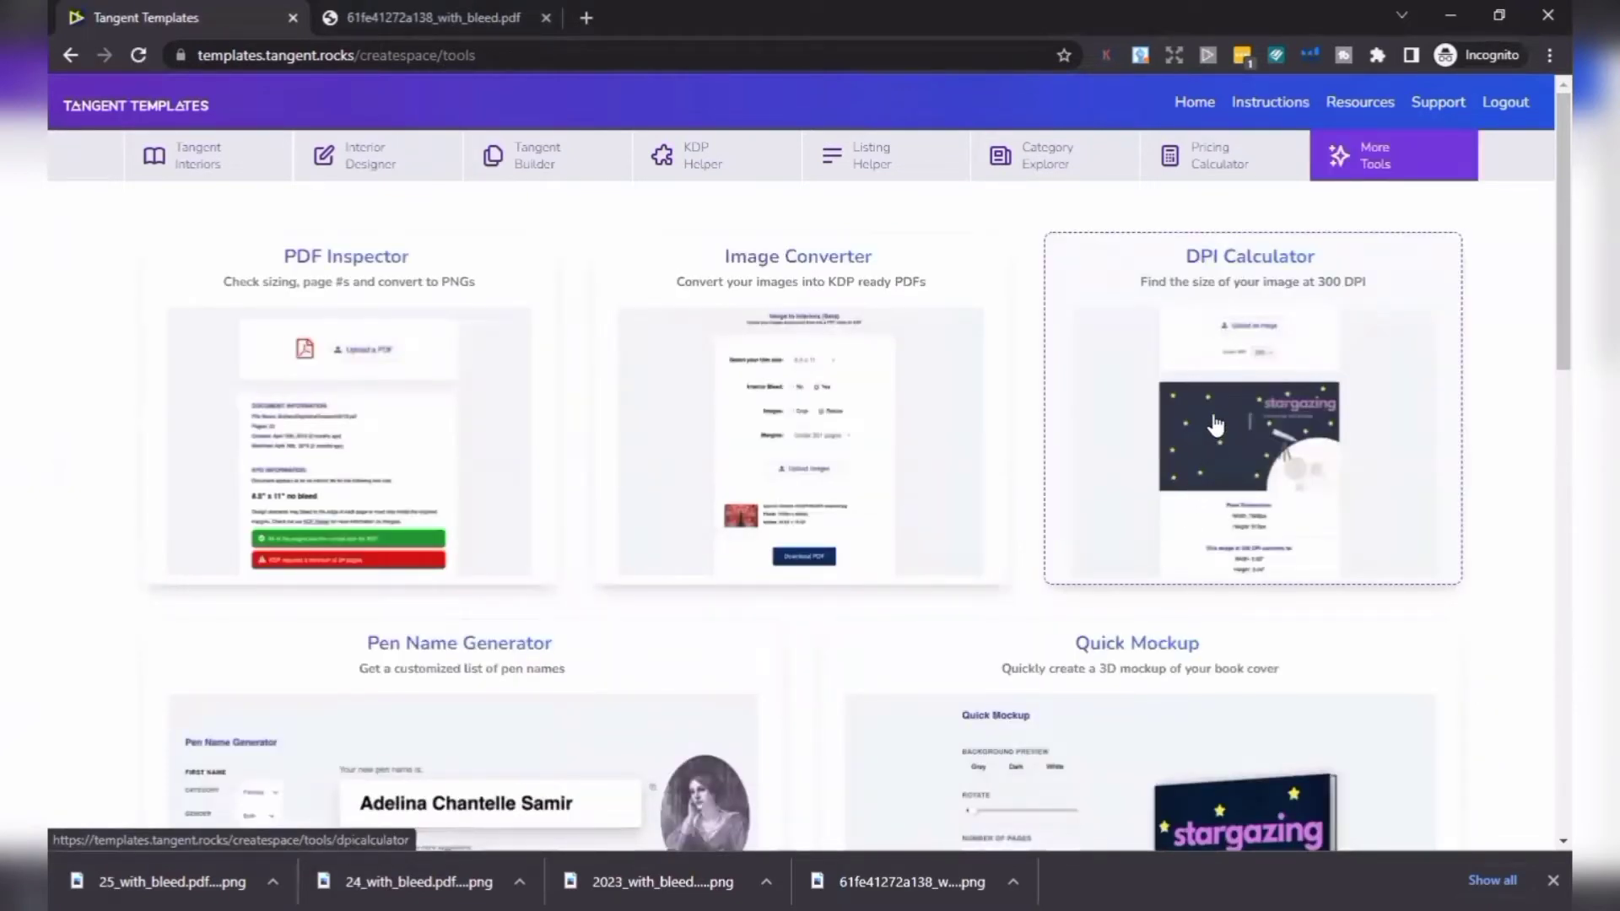
pyautogui.click(1218, 388)
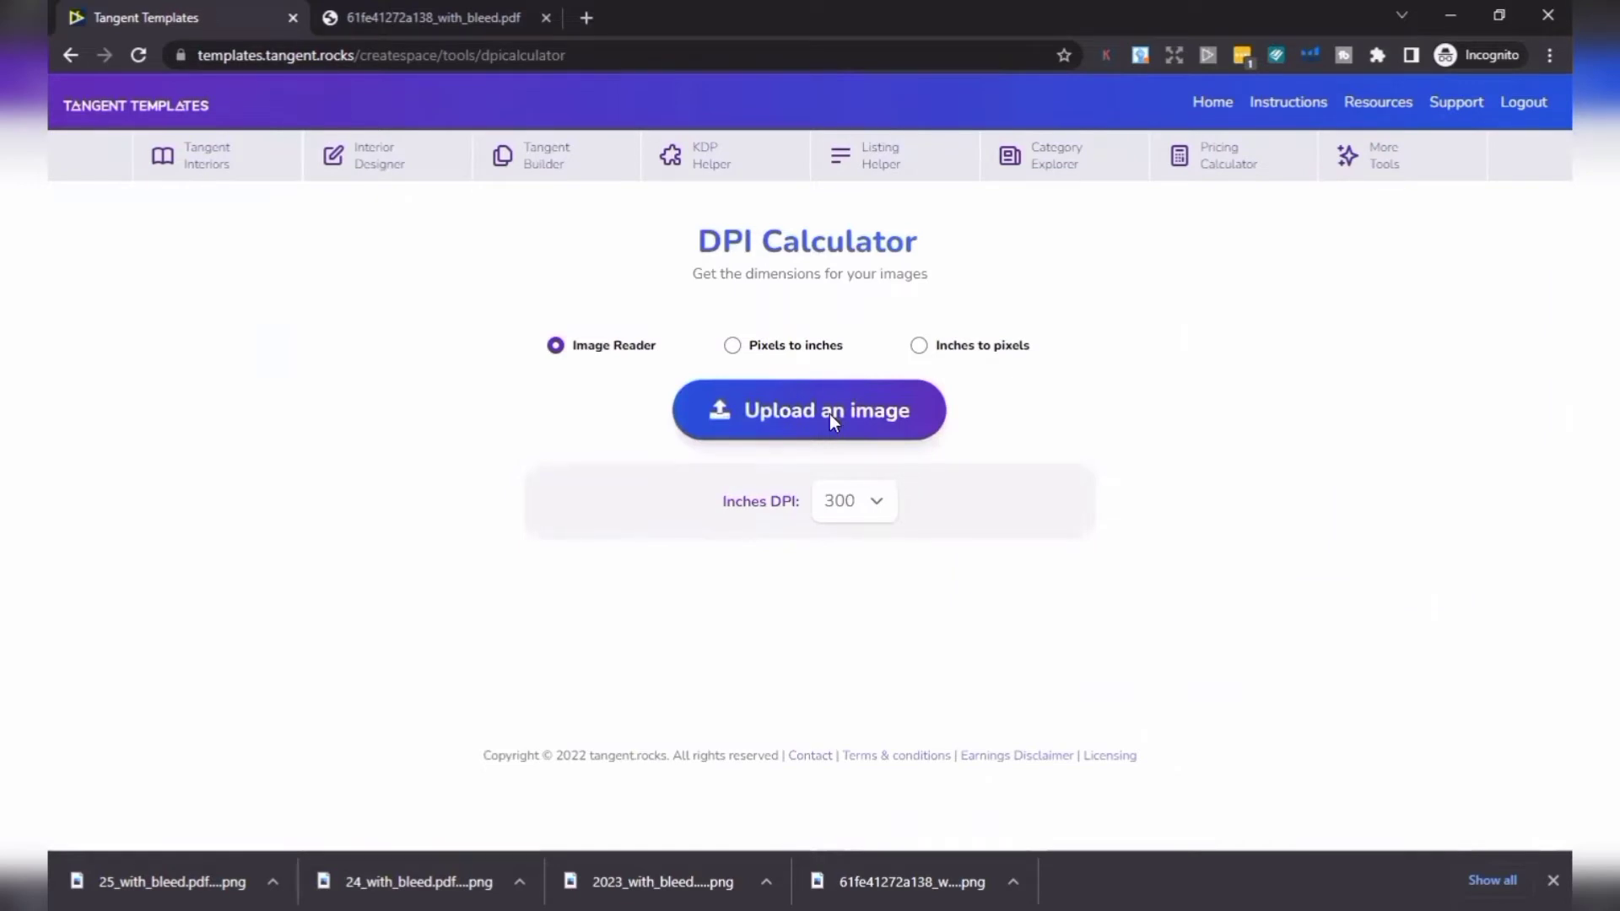
pyautogui.click(831, 422)
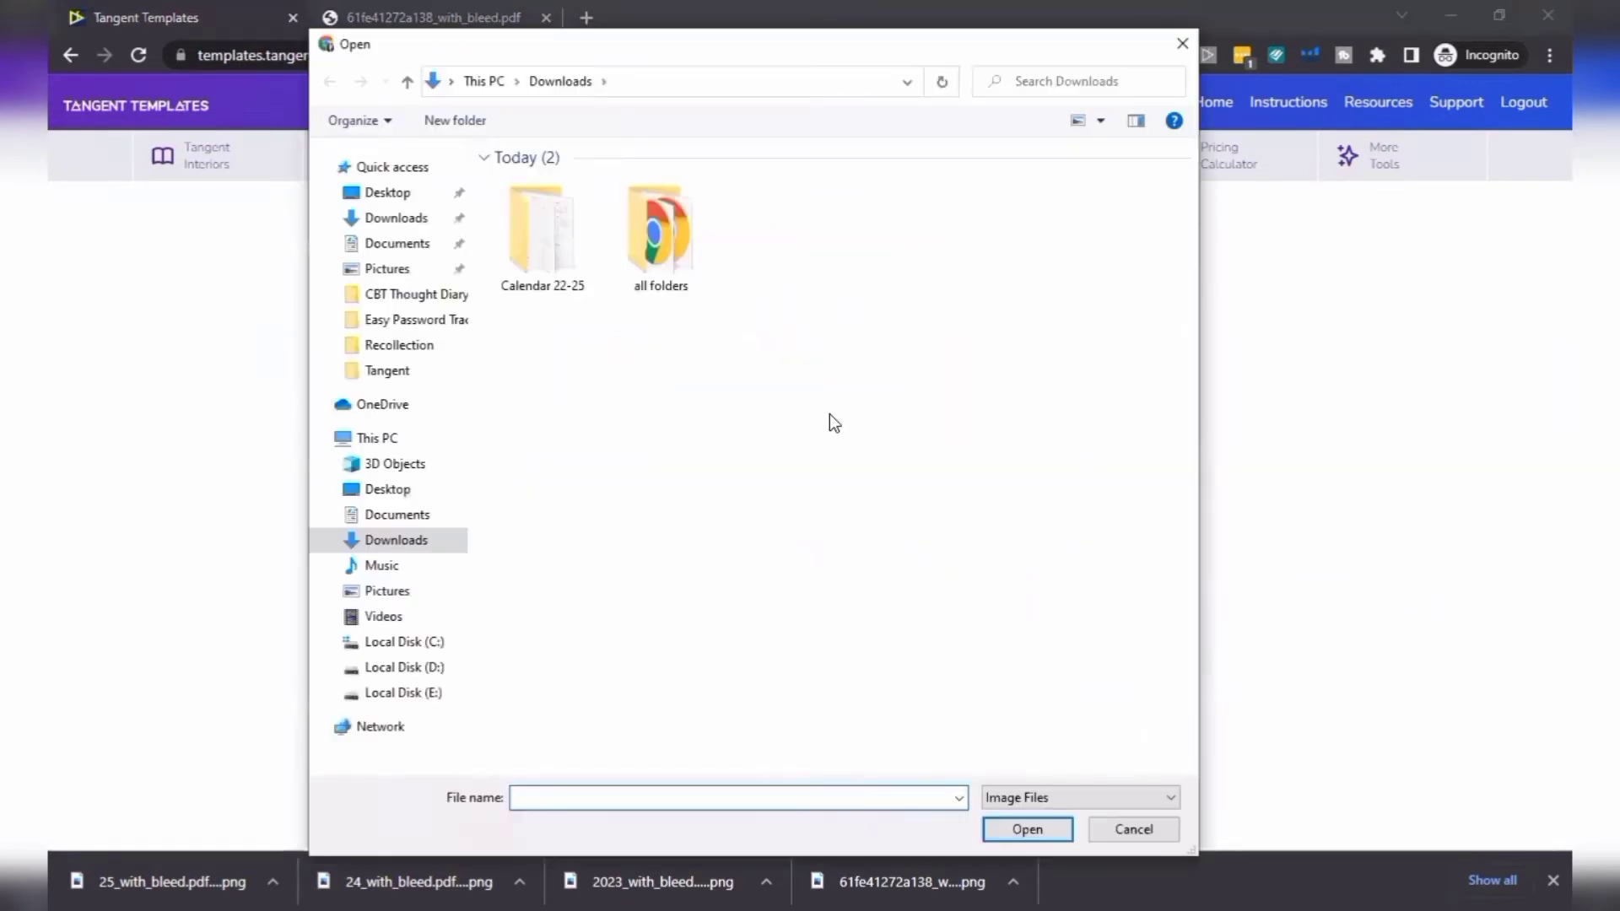
pyautogui.doubleClick(554, 268)
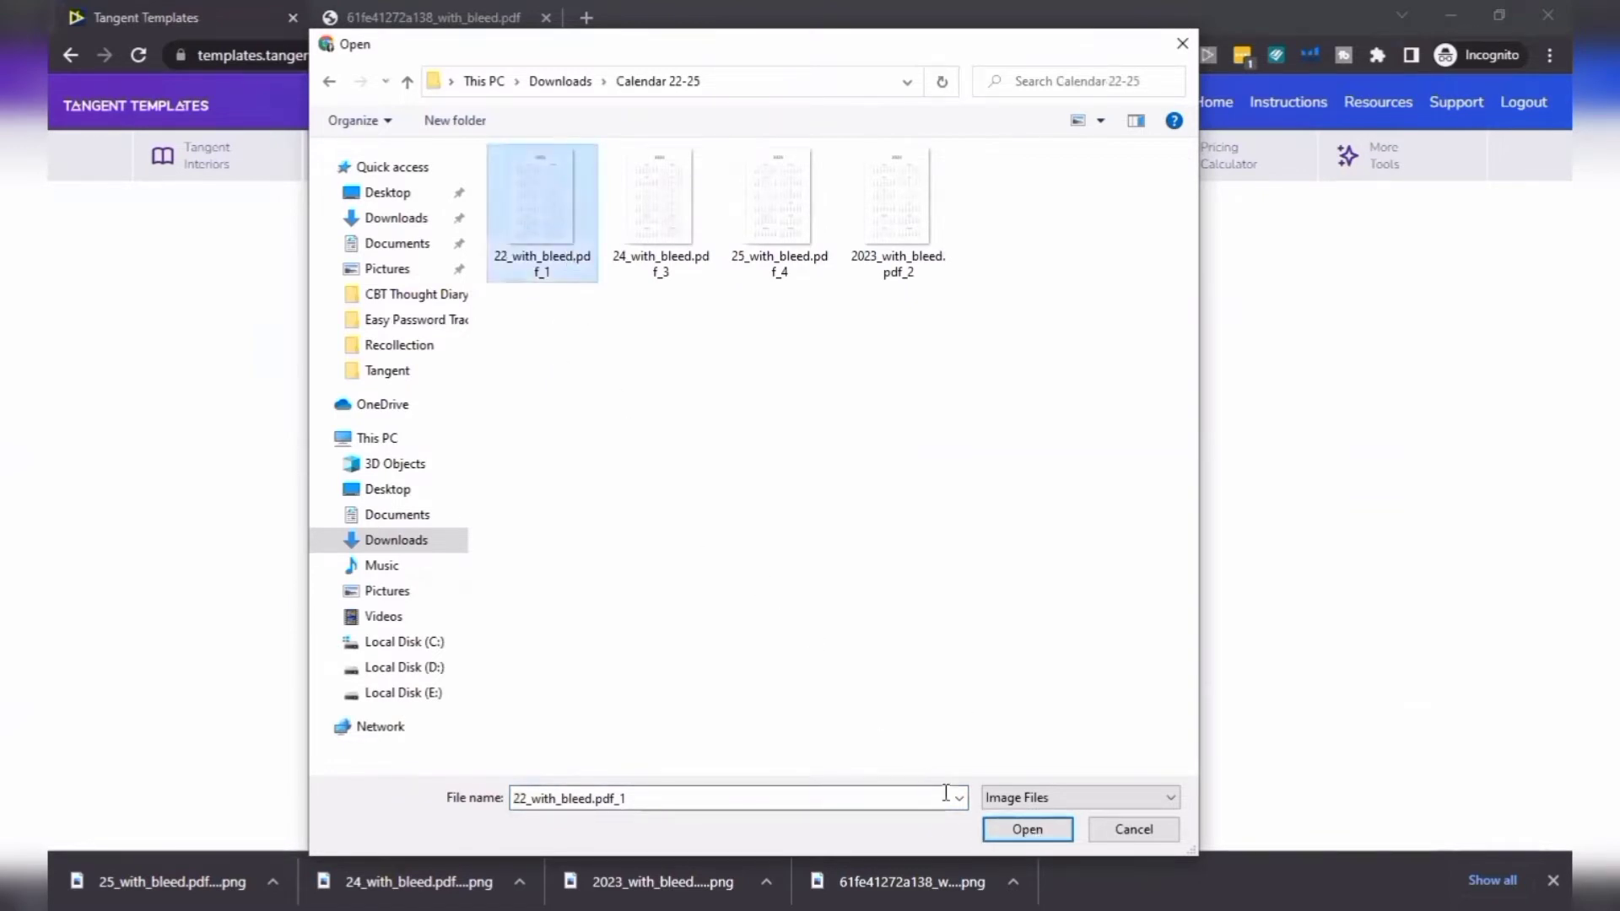
pyautogui.click(1027, 830)
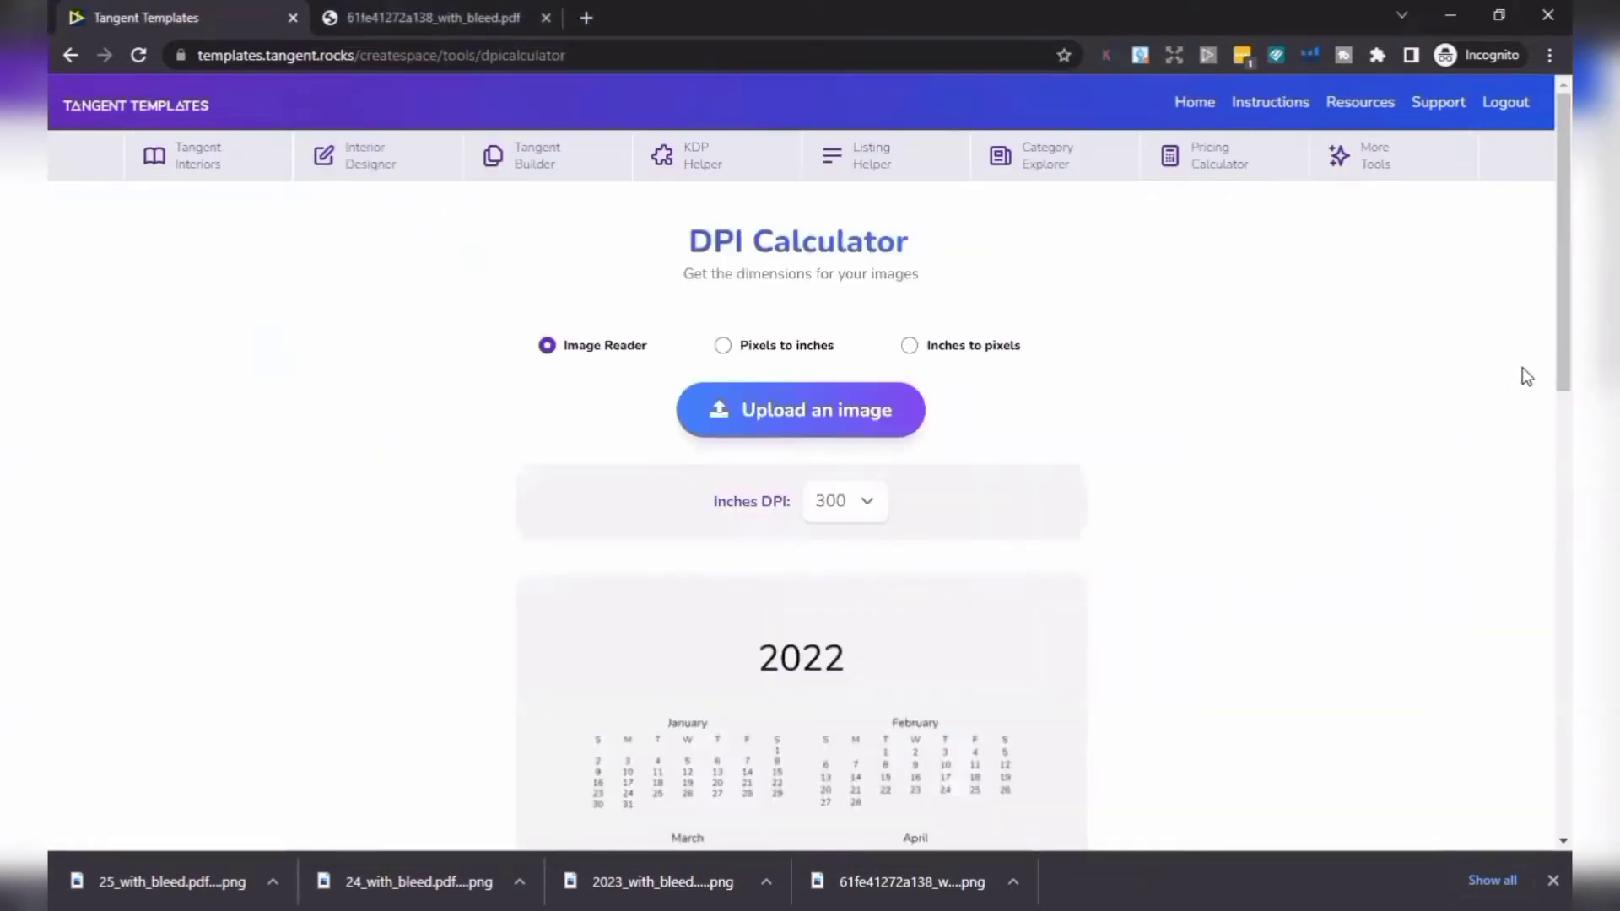
pyautogui.moveTo(1544, 378); pyautogui.dragTo(1542, 735)
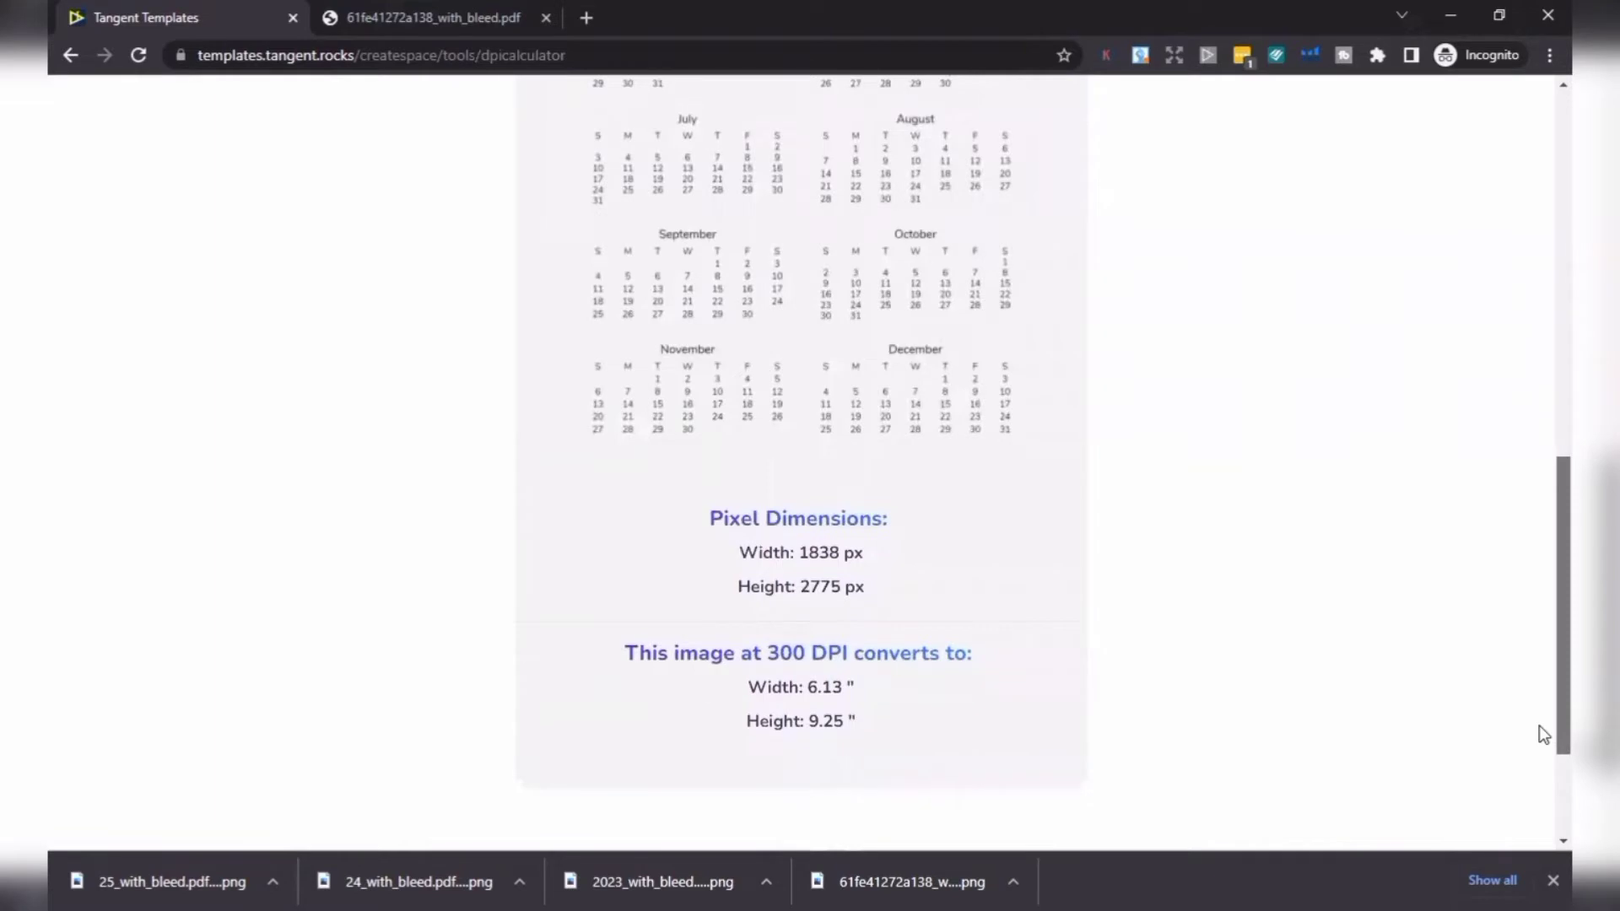
pyautogui.moveTo(1539, 725); pyautogui.dragTo(1538, 606)
pyautogui.scroll(2, 1539, 557)
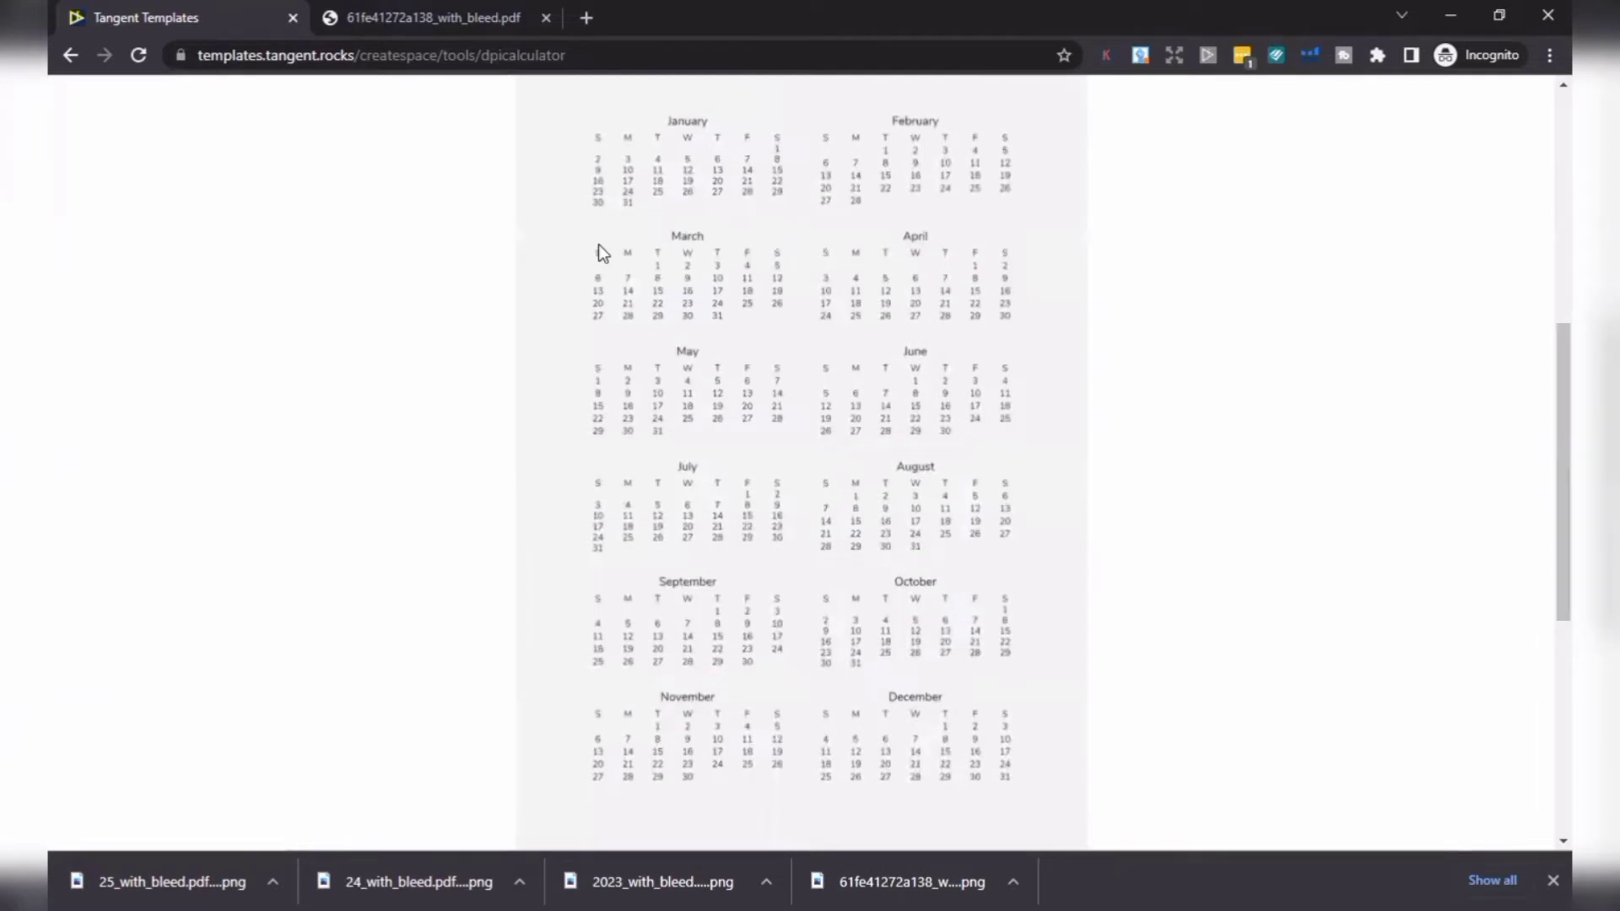
# - Switch to Canva and open the Thought Record Diary Tutorial design with its uploaded images showing
pyautogui.click(586, 18)
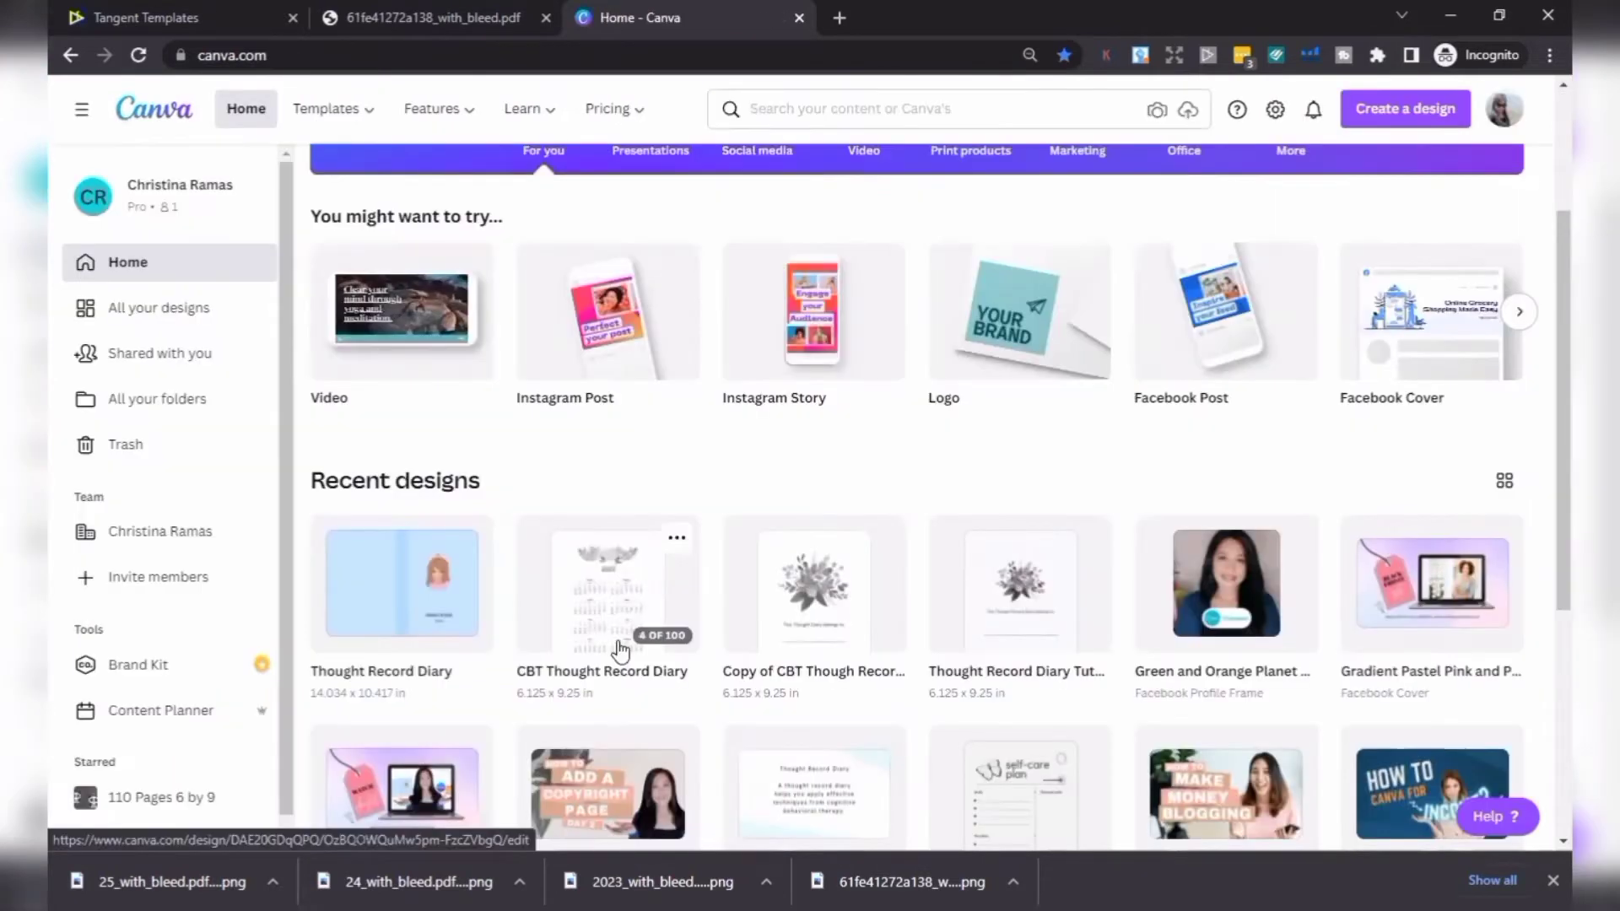
pyautogui.click(1020, 609)
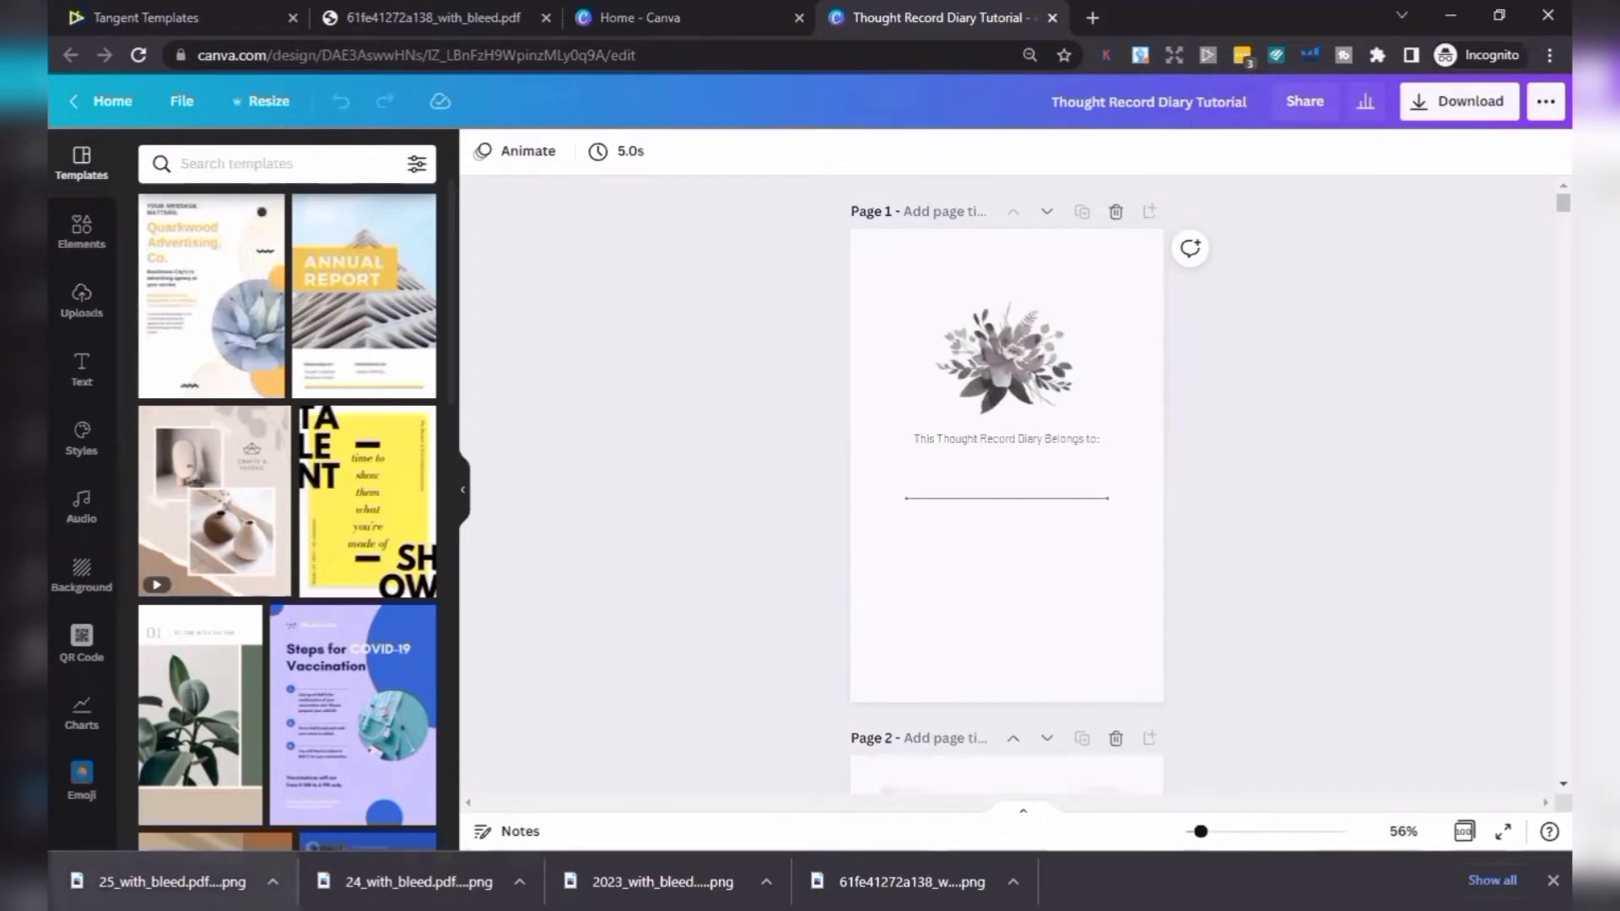
pyautogui.click(81, 304)
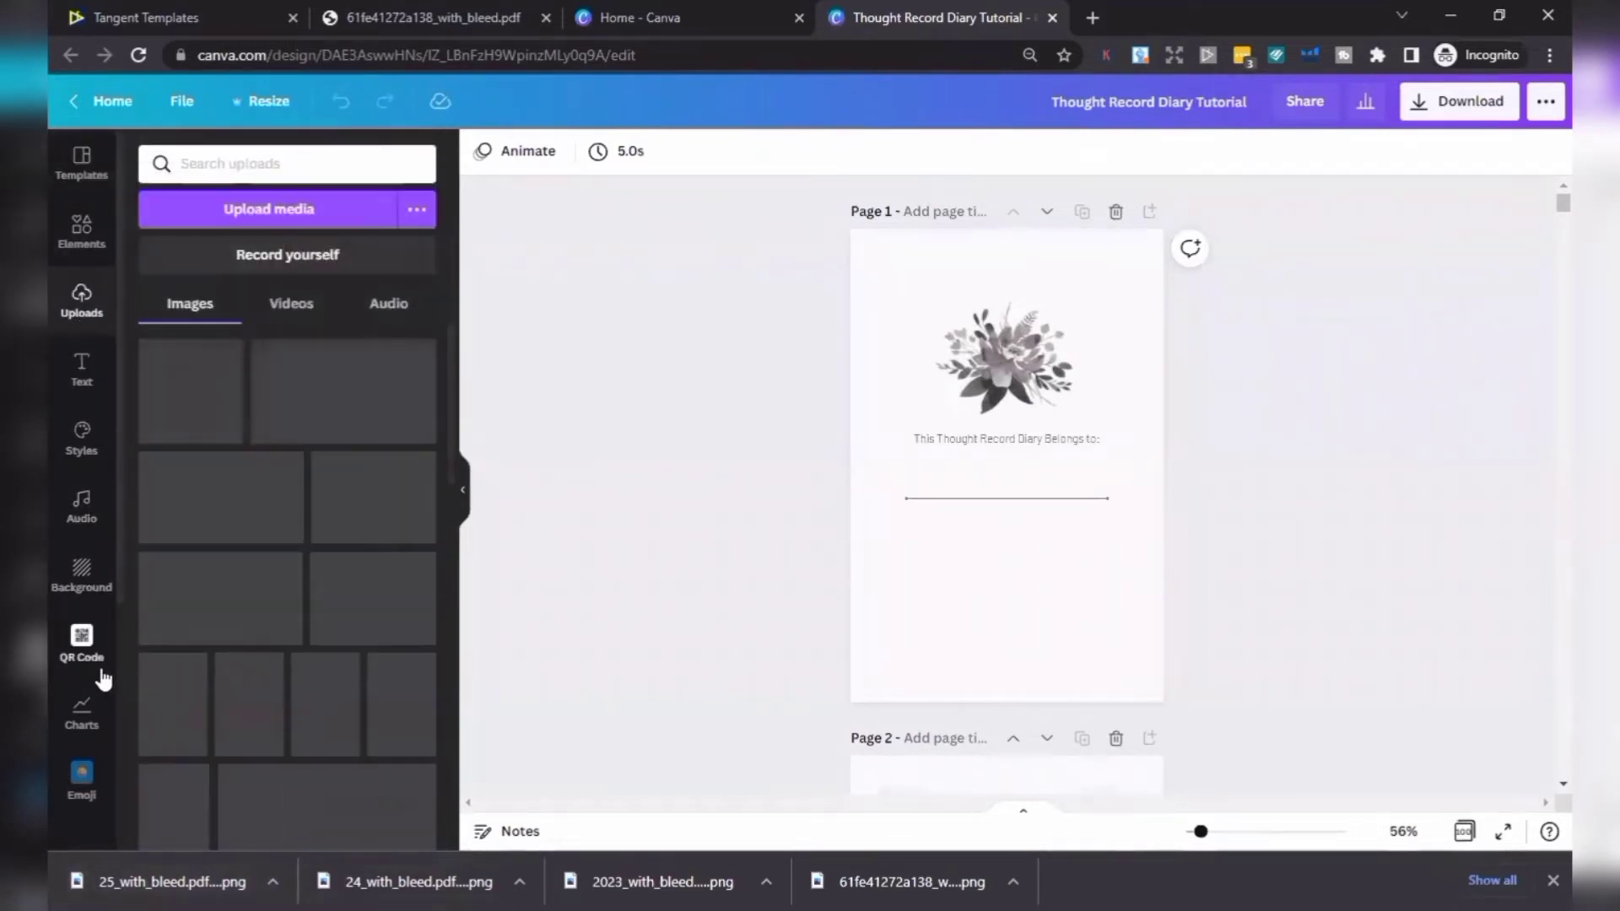
# - Upload the four downloaded calendar PNGs for 2022 to 2025 to the design's image uploads
pyautogui.click(169, 881)
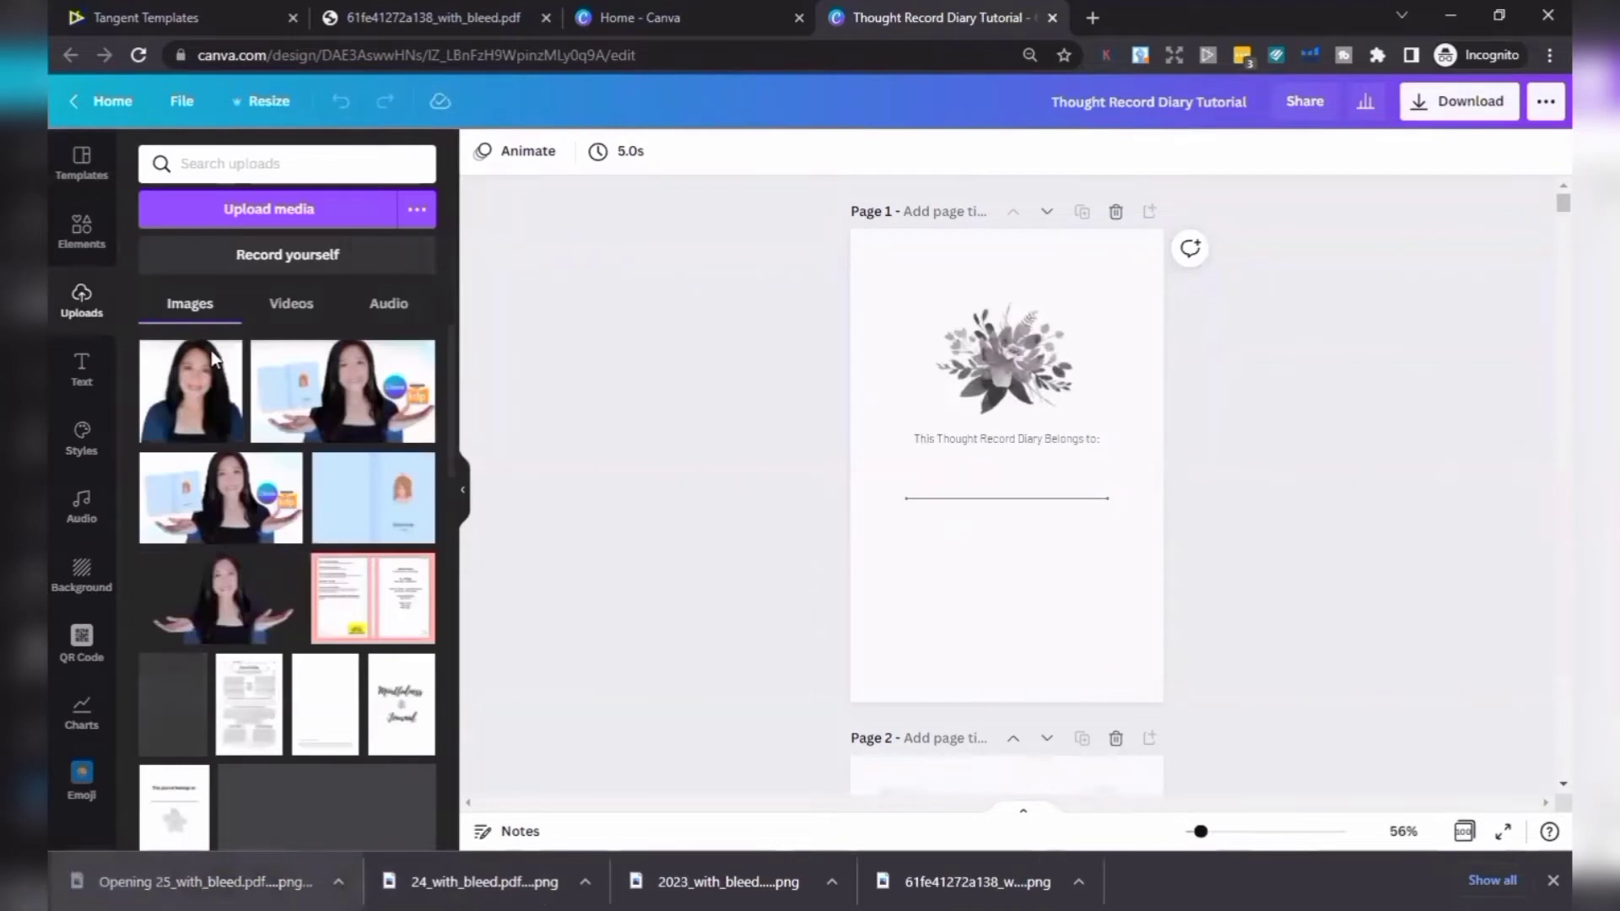
pyautogui.click(185, 839)
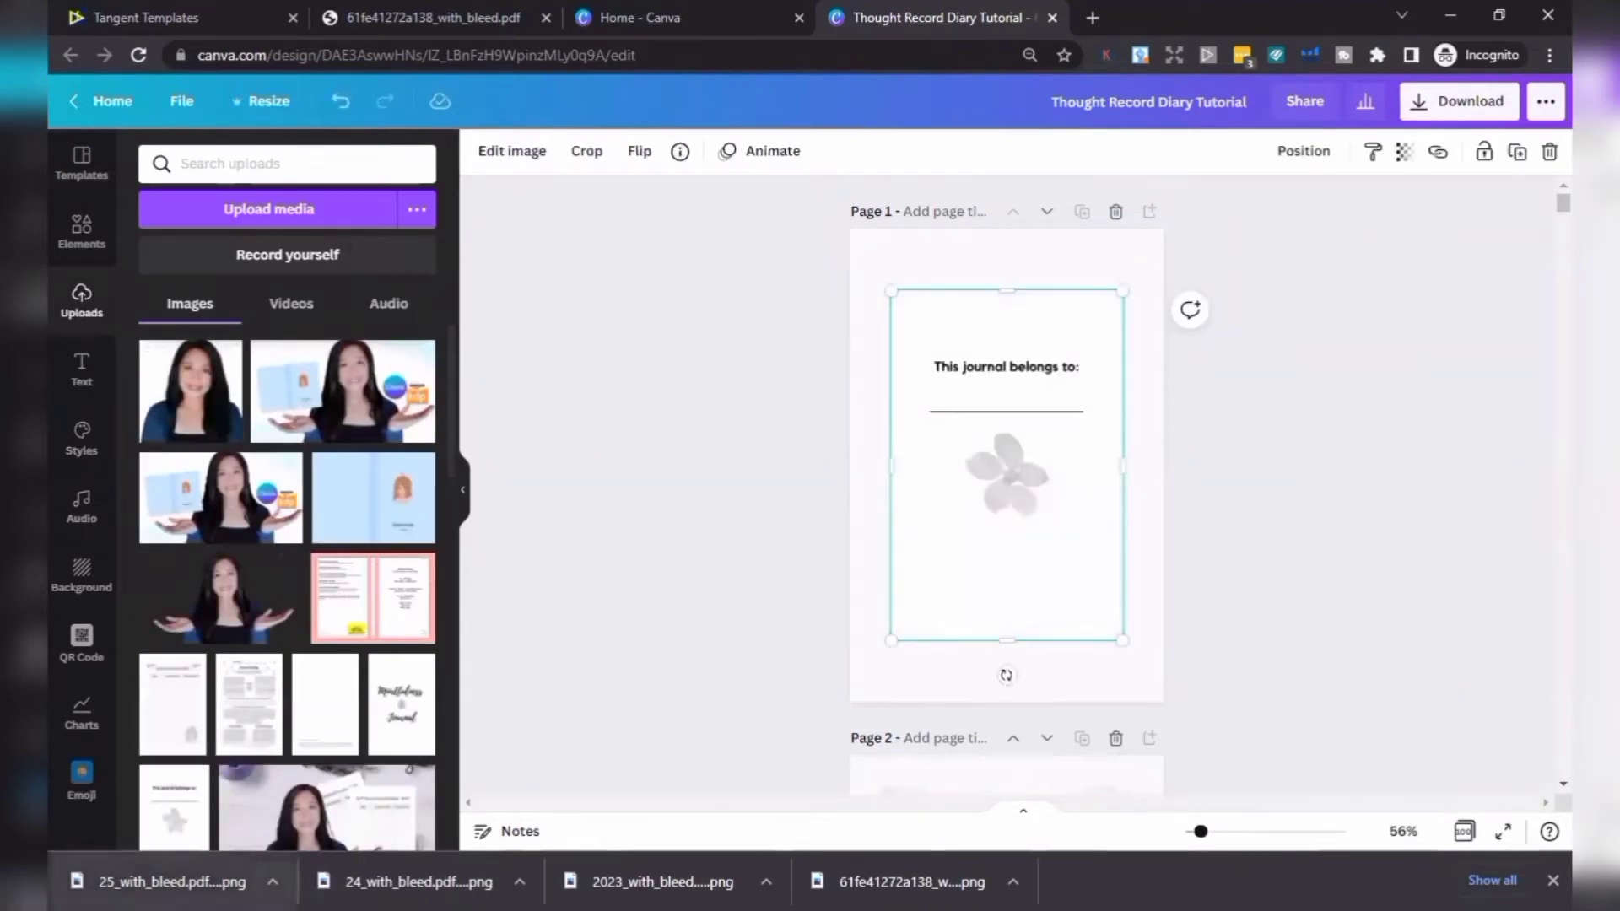
pyautogui.click(203, 877)
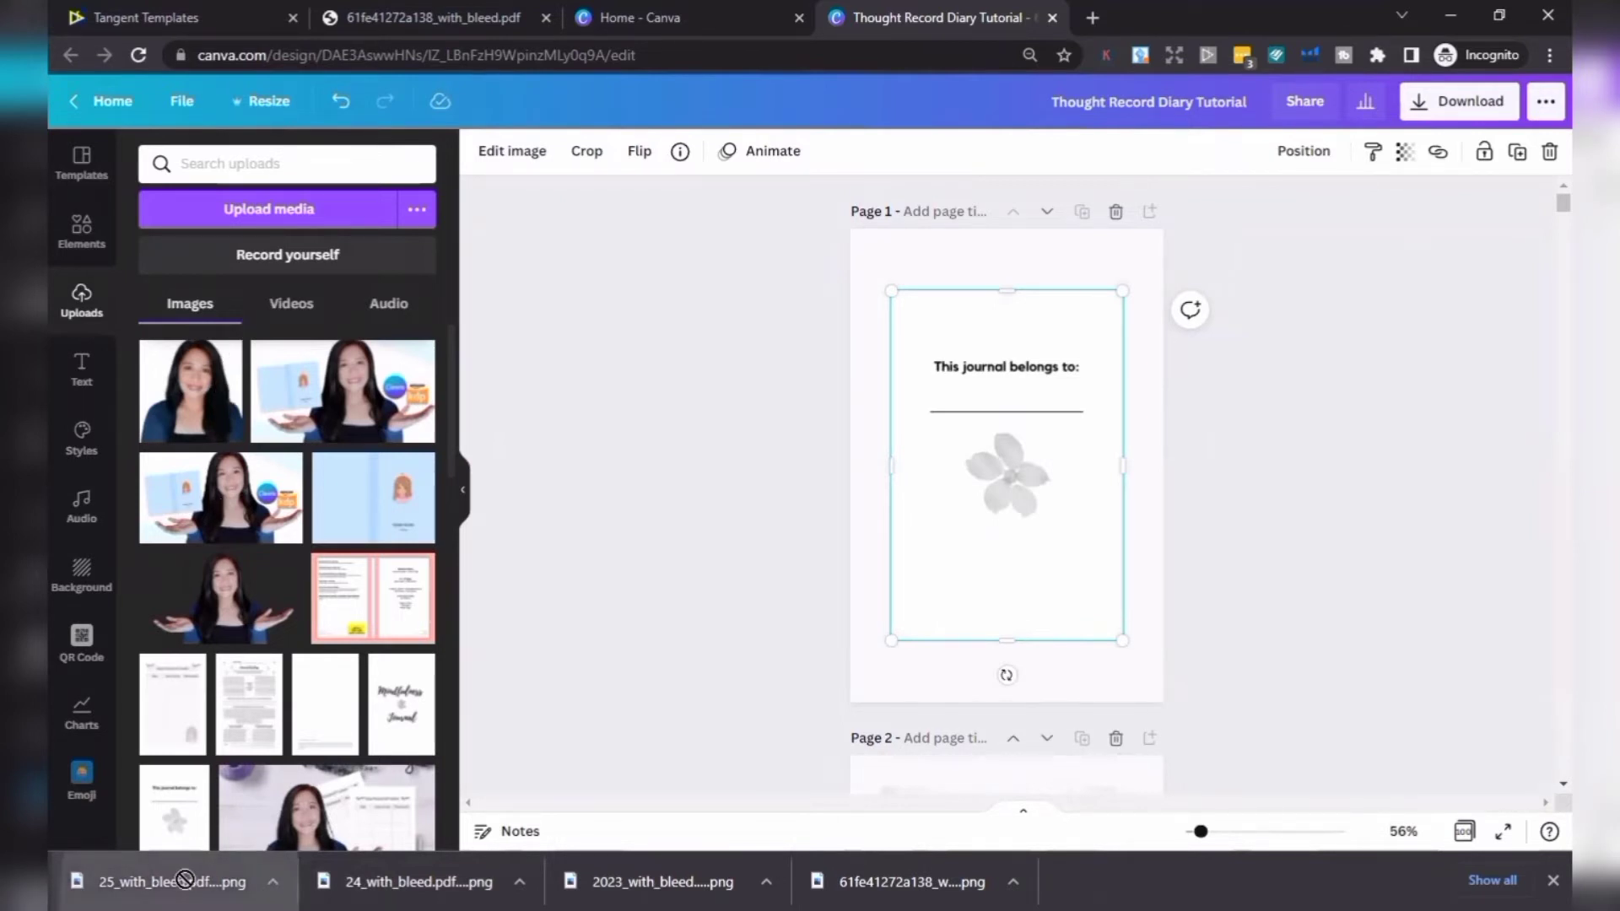
pyautogui.moveTo(116, 881); pyautogui.dragTo(121, 883)
pyautogui.moveTo(217, 467); pyautogui.dragTo(244, 329)
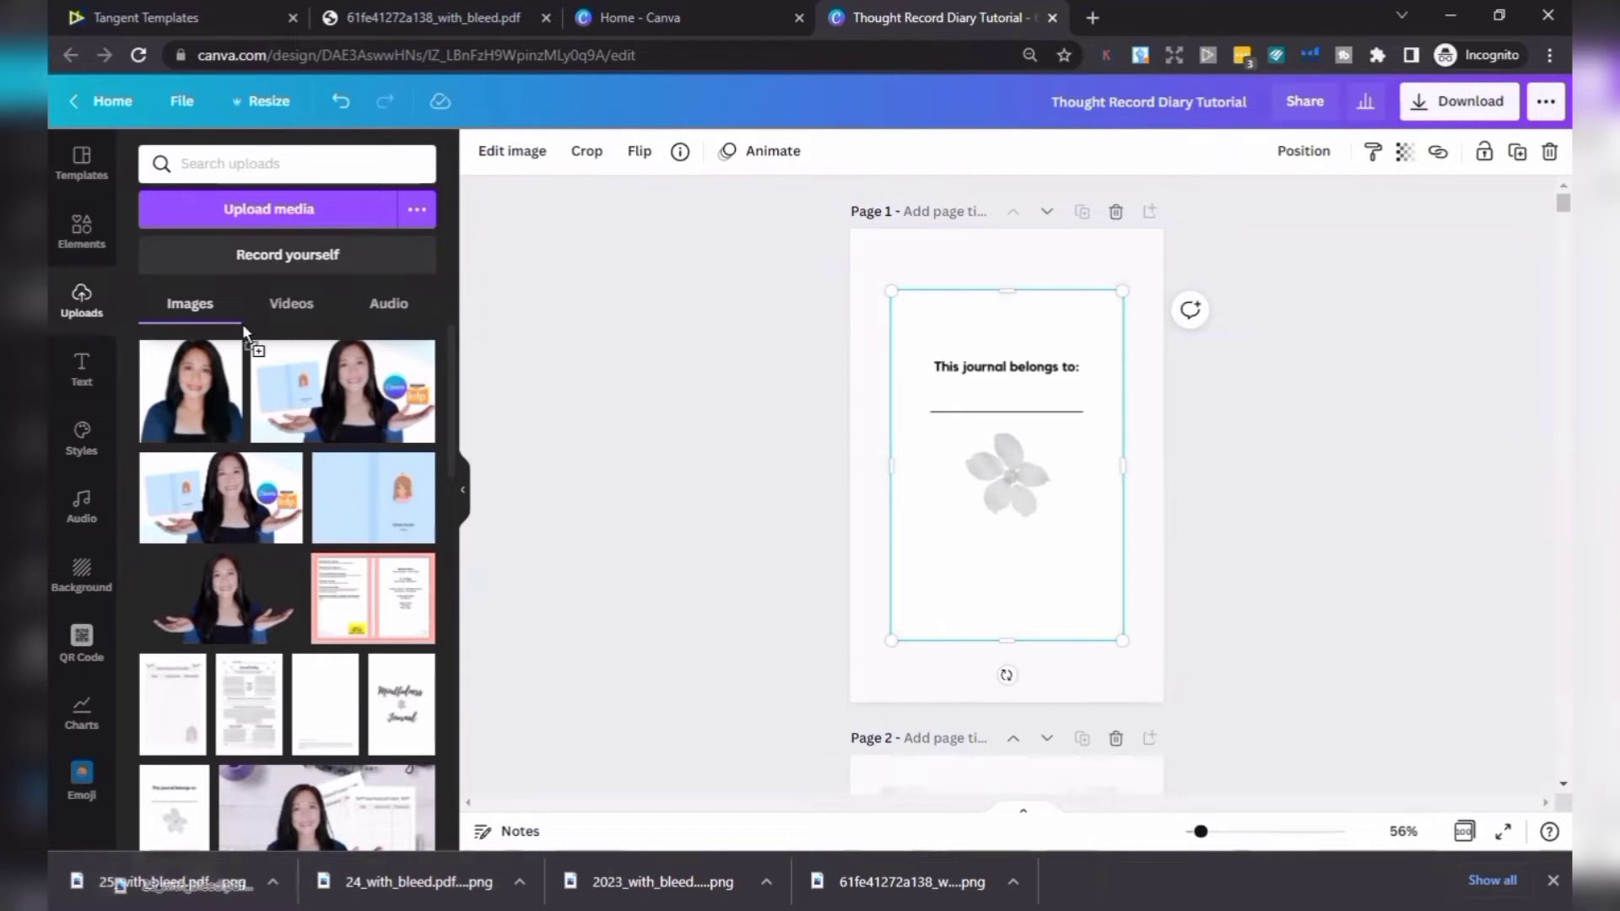
pyautogui.moveTo(232, 430); pyautogui.dragTo(233, 432)
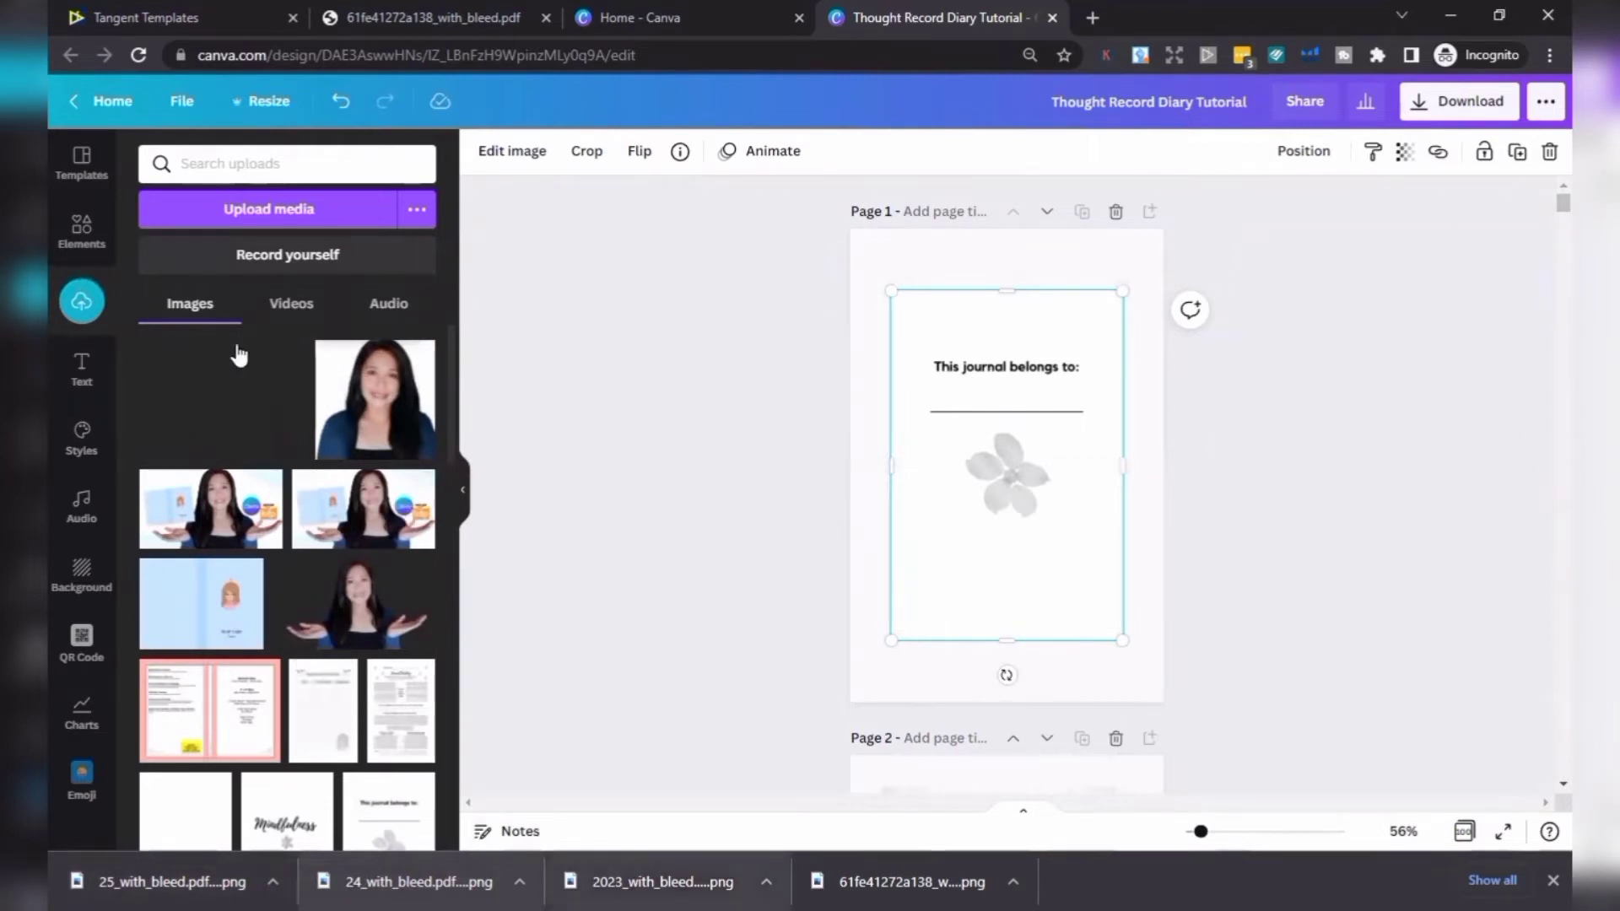
pyautogui.click(662, 881)
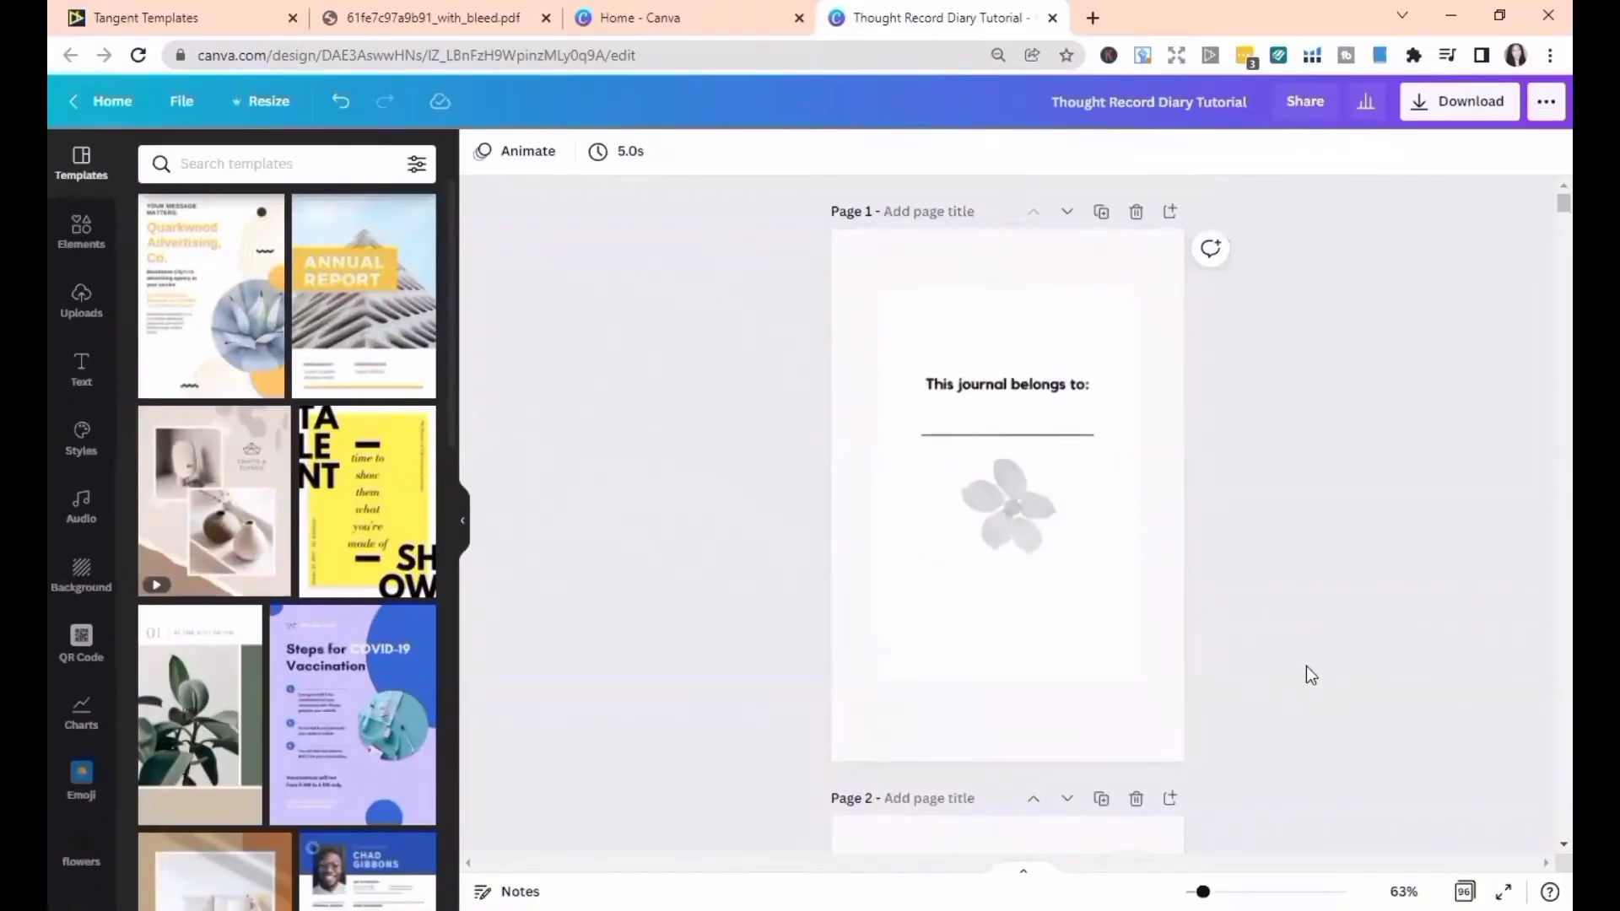
# - Add a blank page after the copyright page and place the uploaded 22_with_bleed.pdf_1.png calendar on it
pyautogui.scroll(-5, 1306, 666)
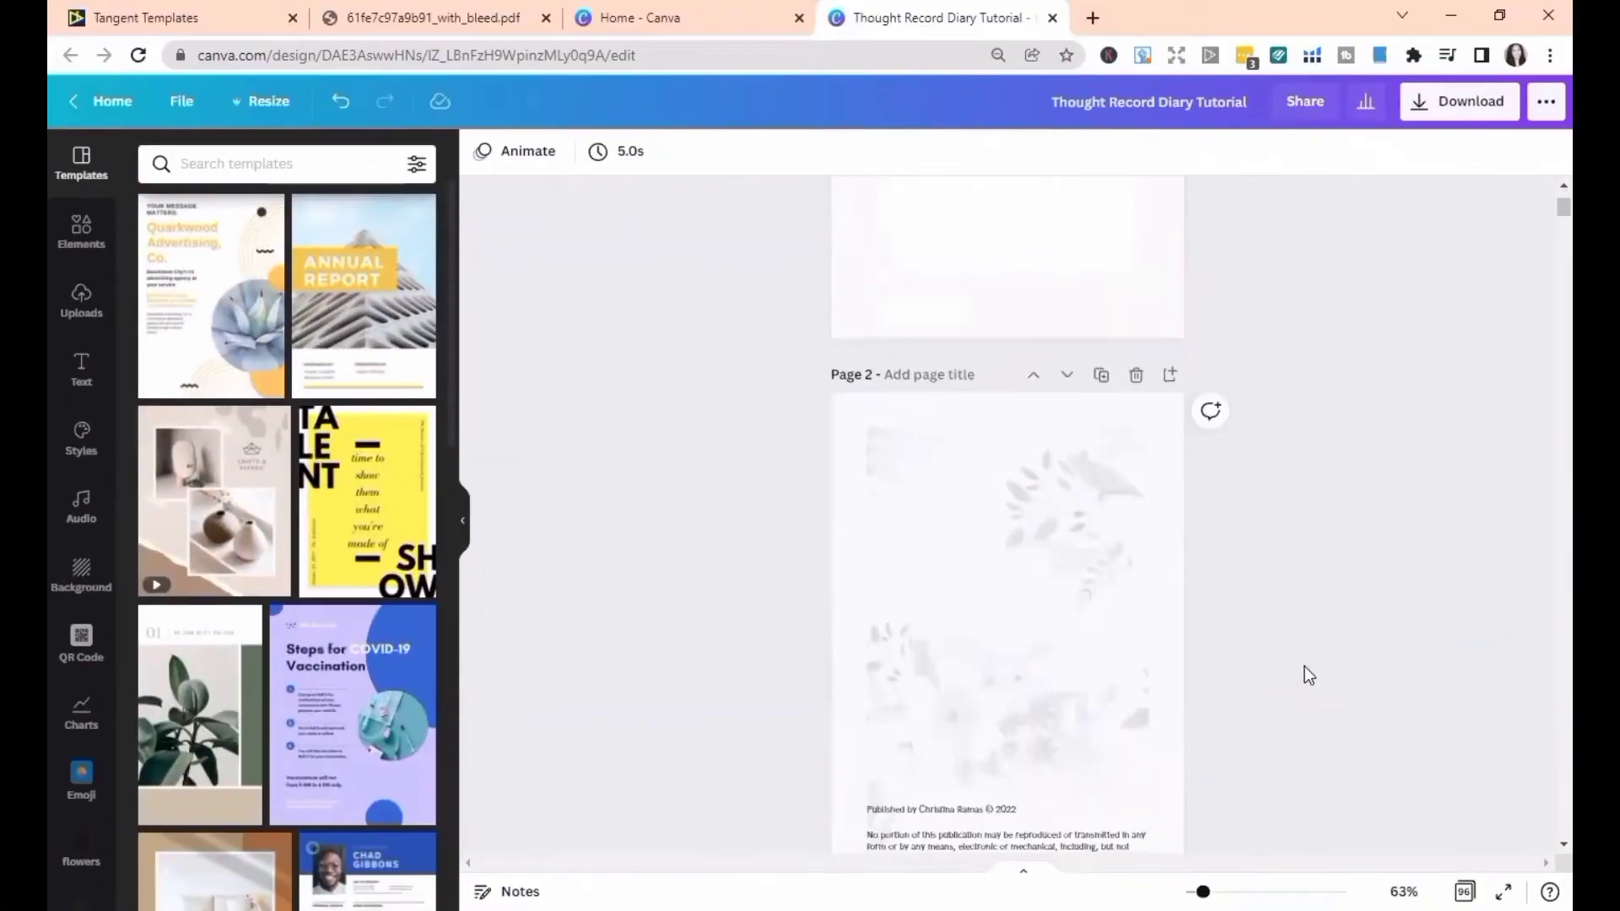
pyautogui.scroll(-1, 1304, 666)
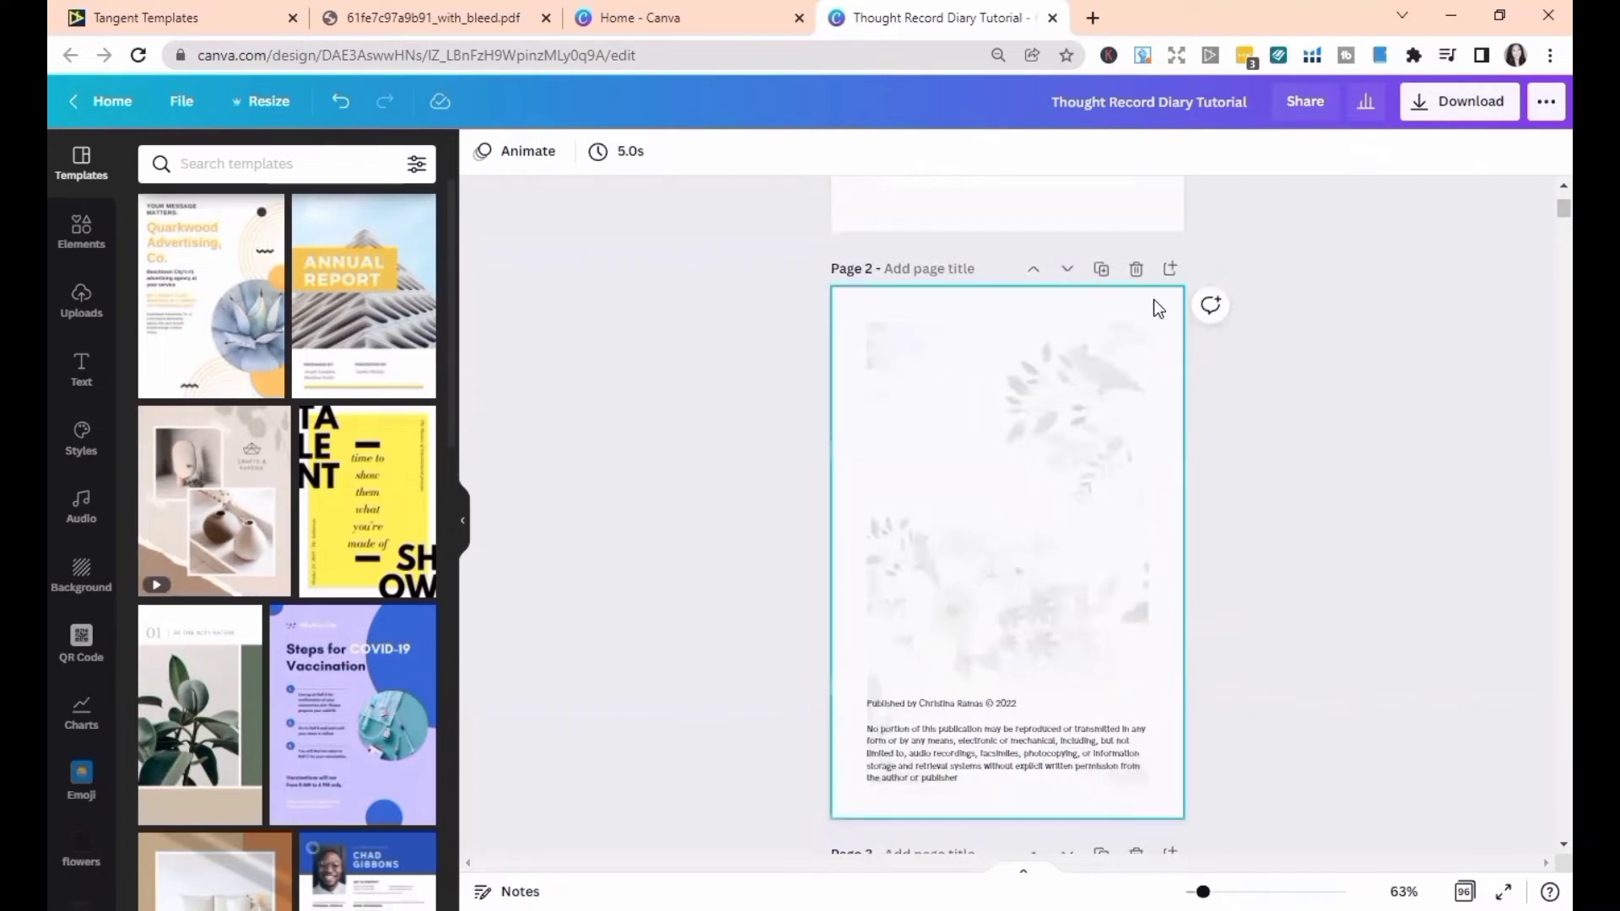
pyautogui.click(1171, 269)
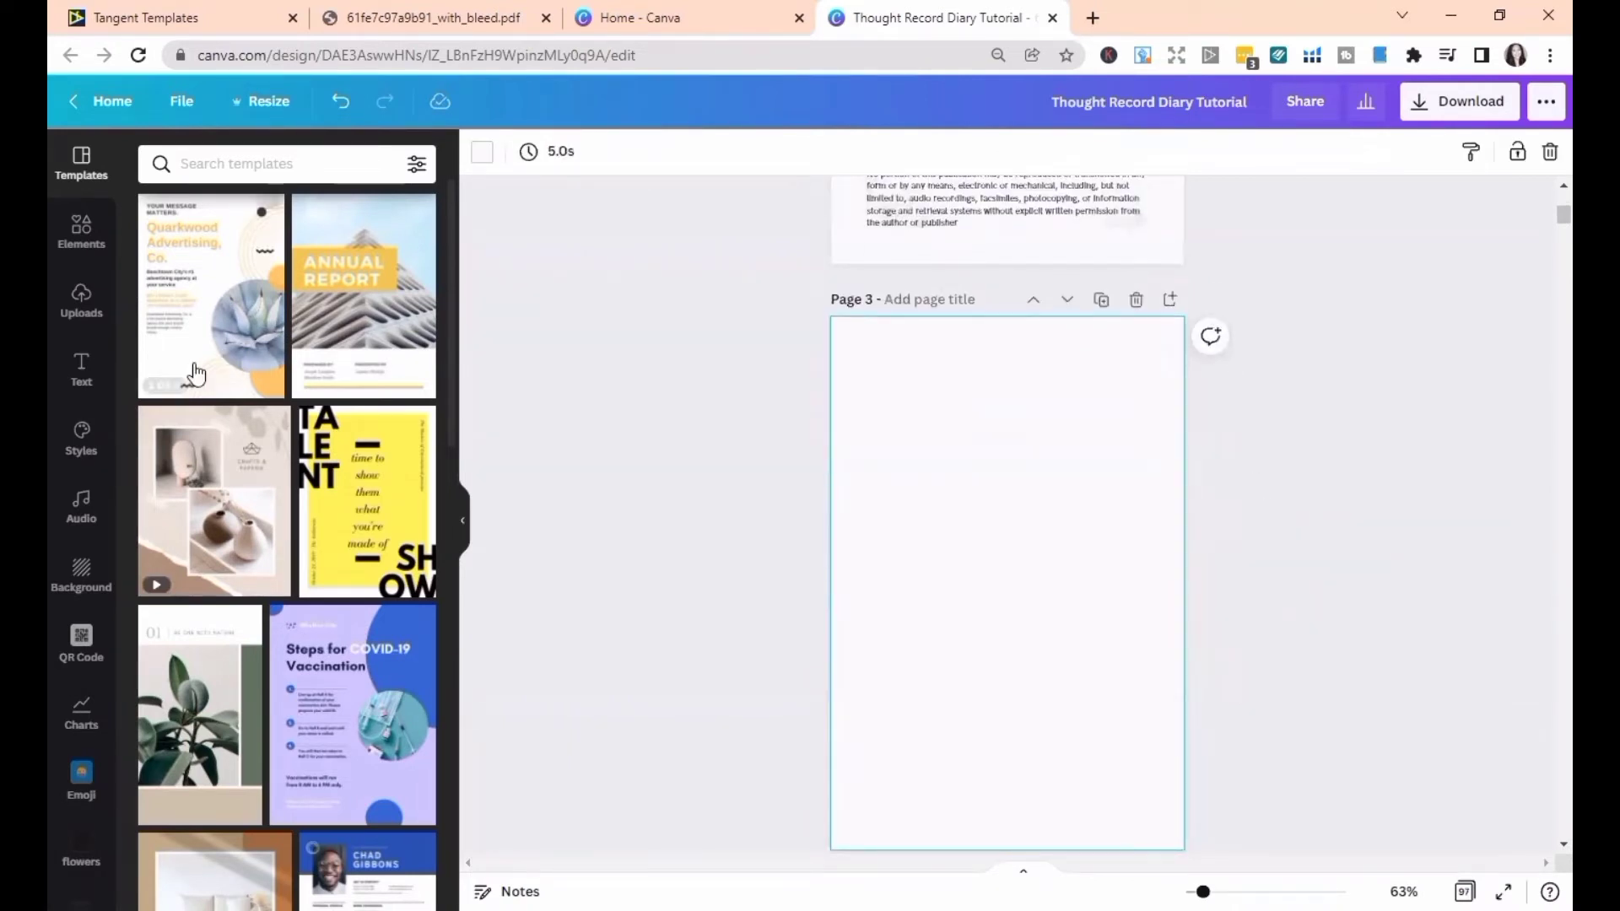
pyautogui.click(93, 317)
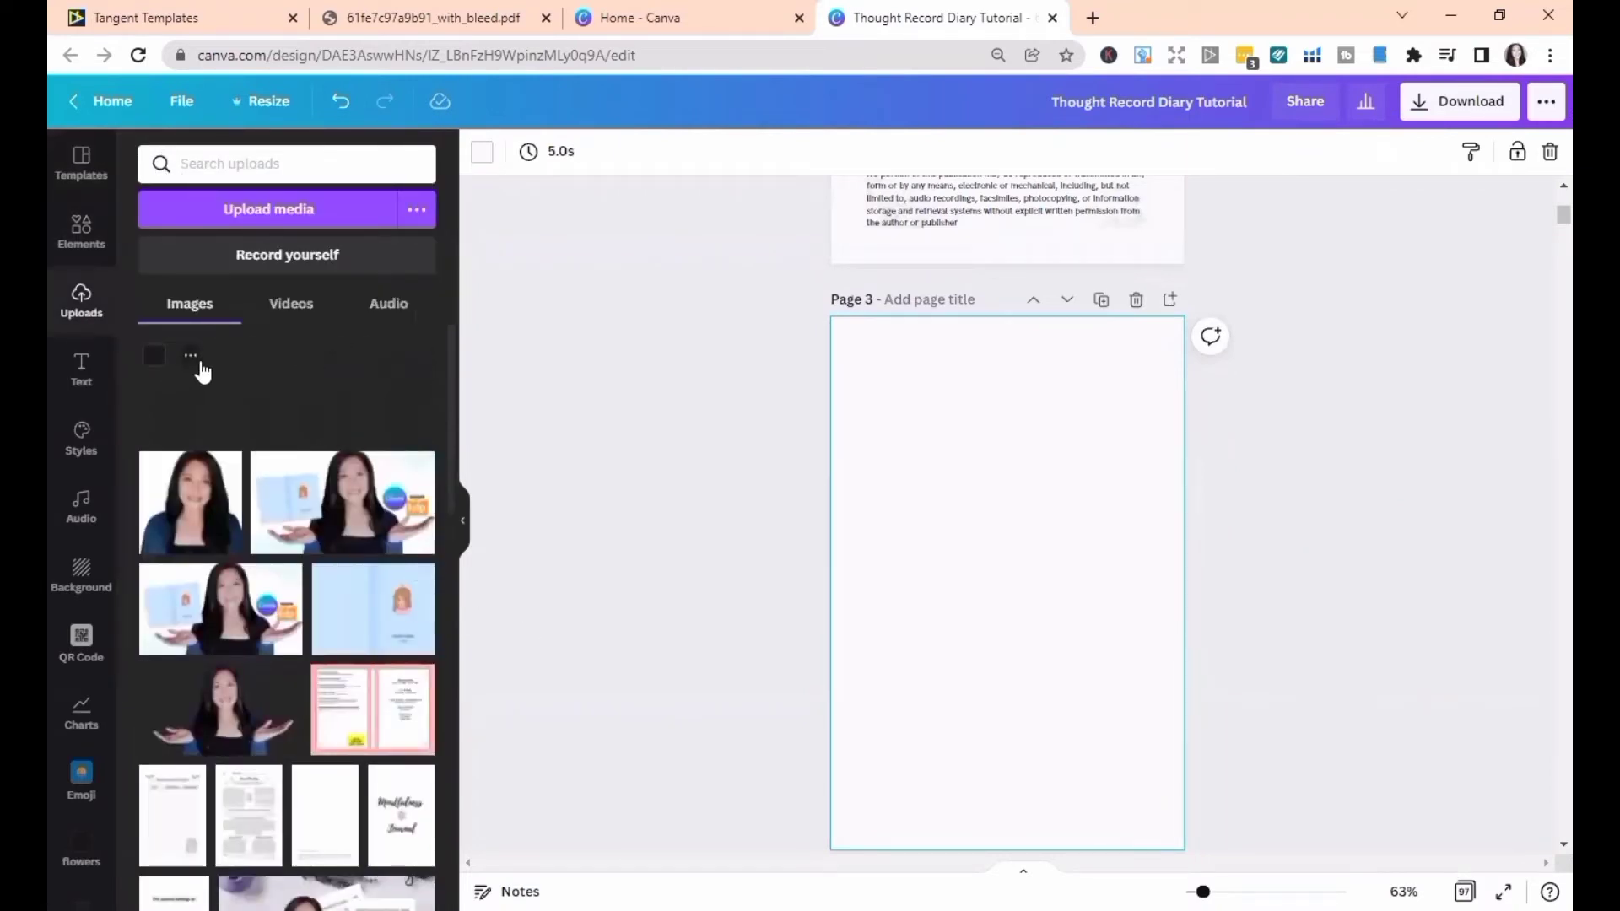
pyautogui.click(192, 356)
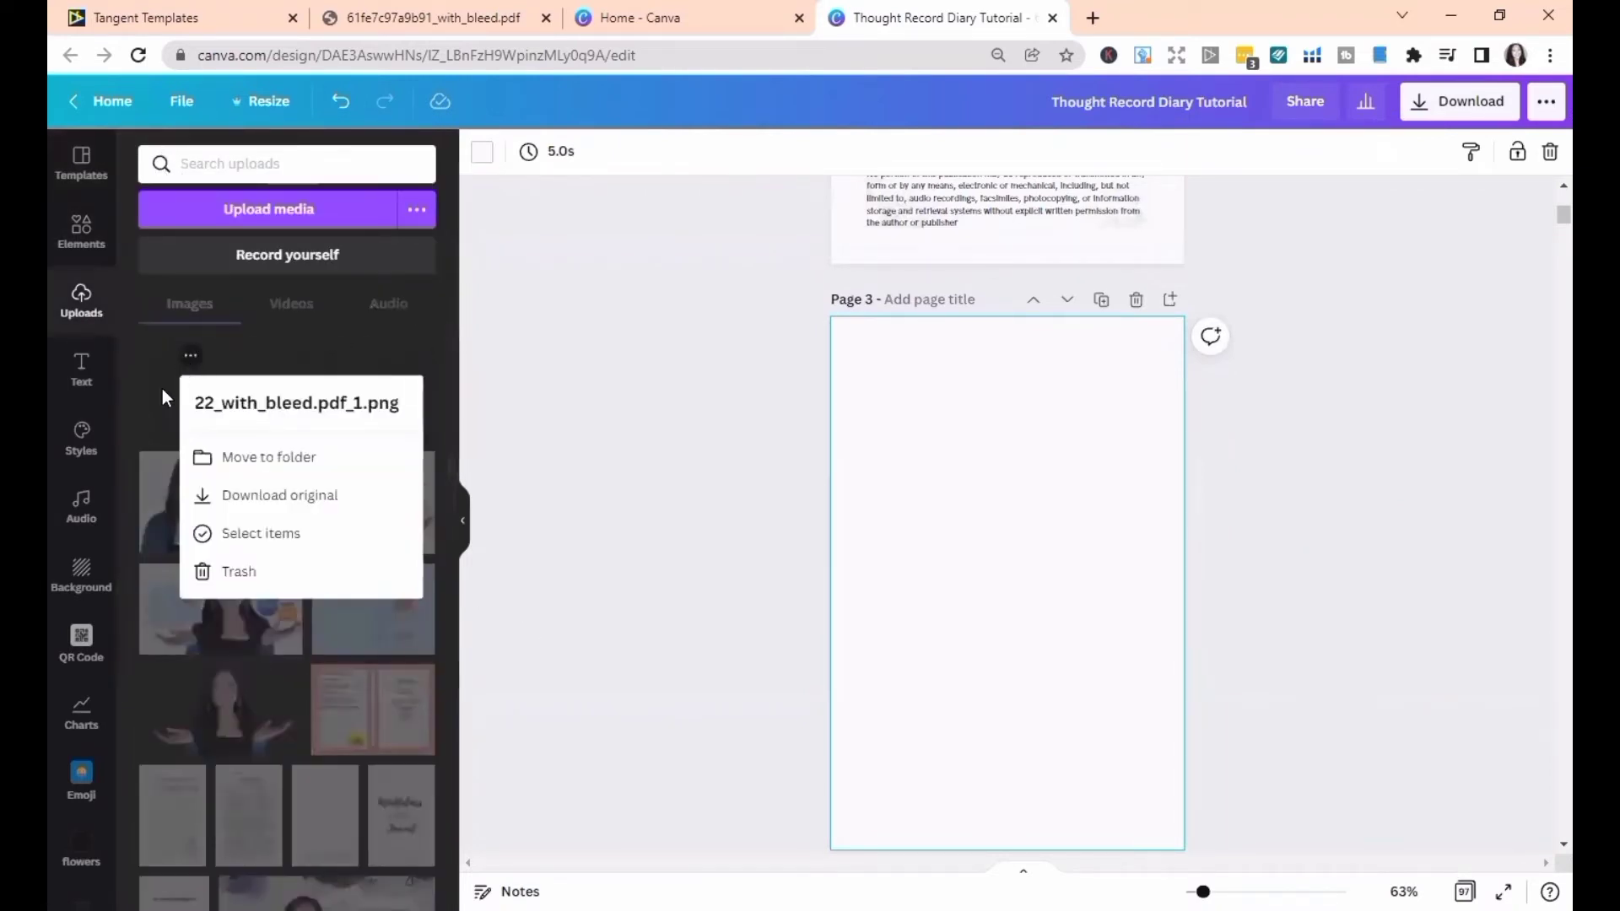
pyautogui.click(178, 409)
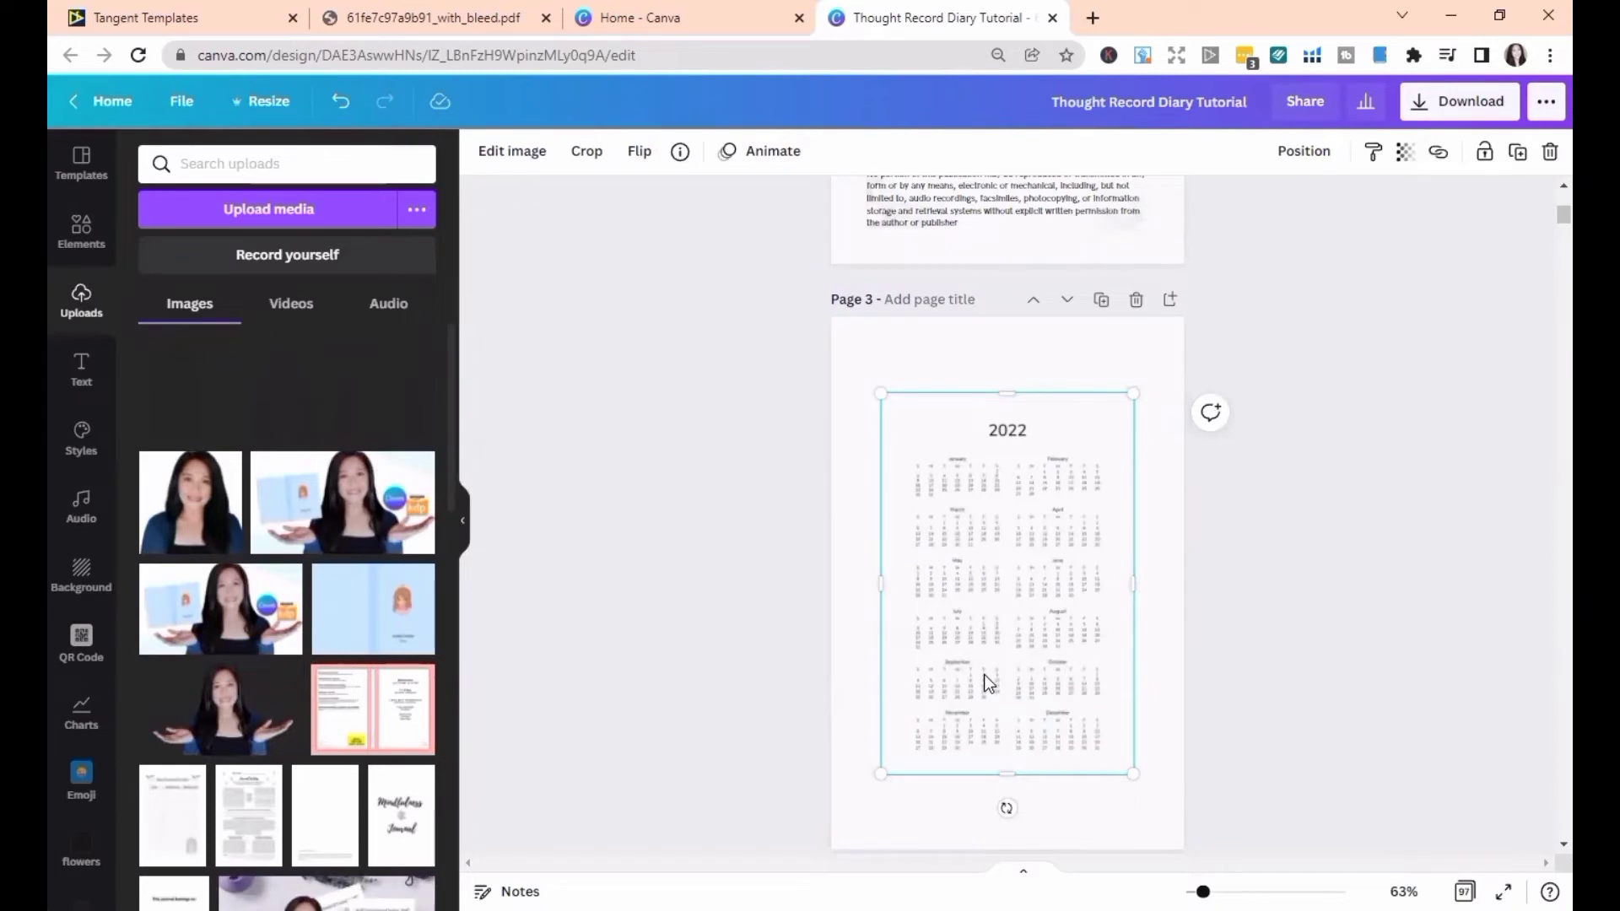
# - Show the page margins, then align the 2022 calendar with the bottom margin and enlarge it to span the side margins
pyautogui.click(181, 101)
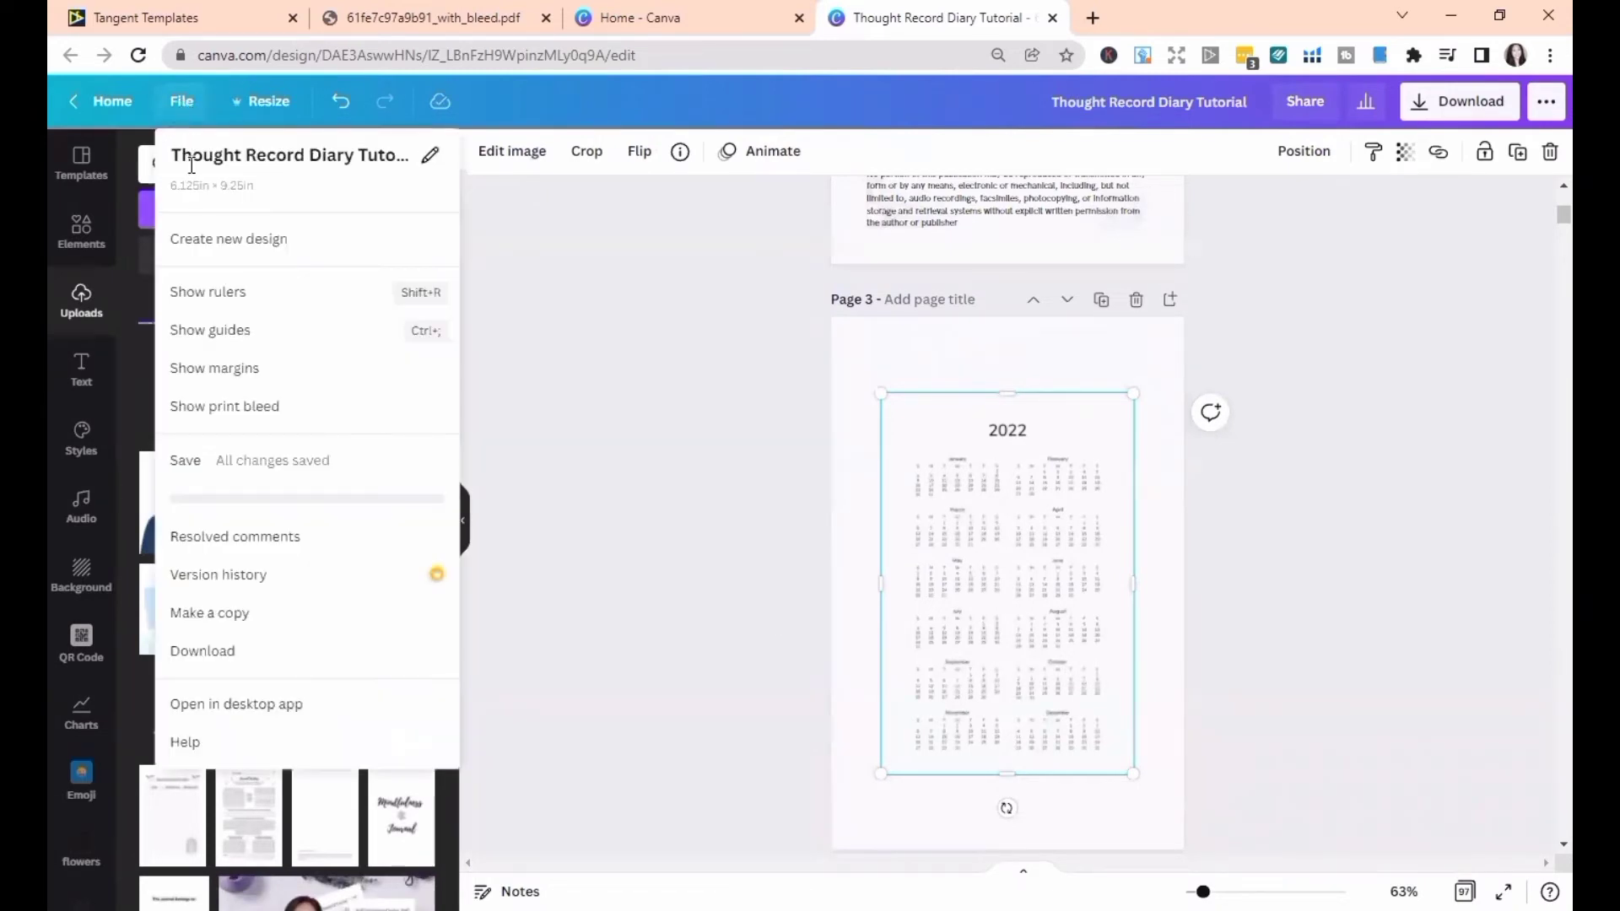
pyautogui.click(223, 372)
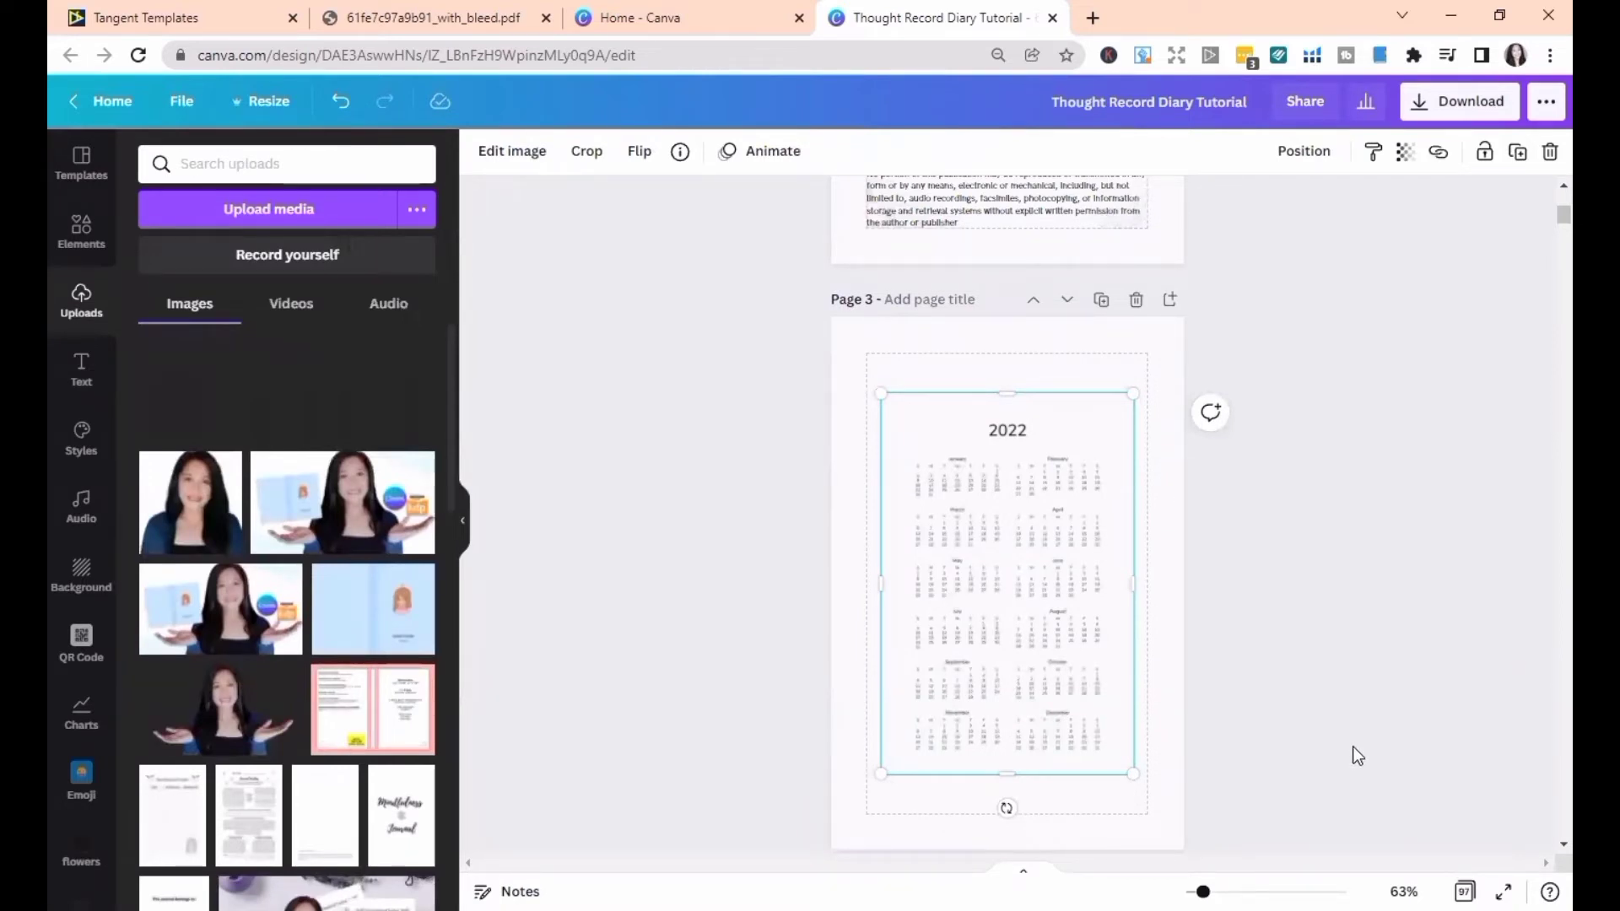
pyautogui.moveTo(1024, 628); pyautogui.dragTo(1024, 664)
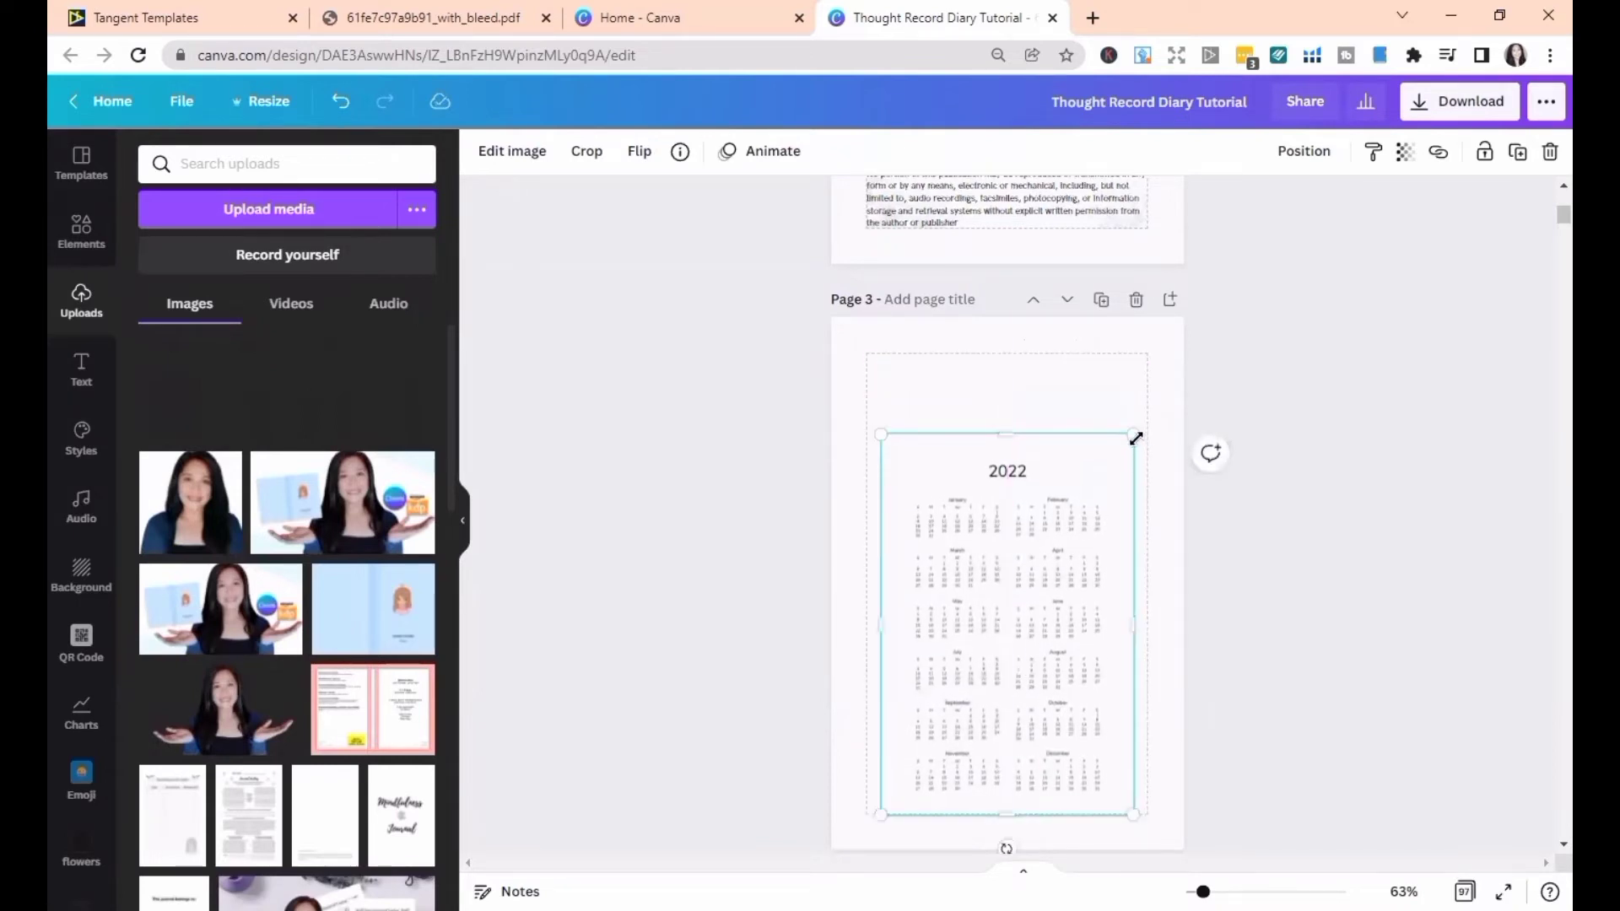
pyautogui.moveTo(1137, 430); pyautogui.dragTo(1148, 412)
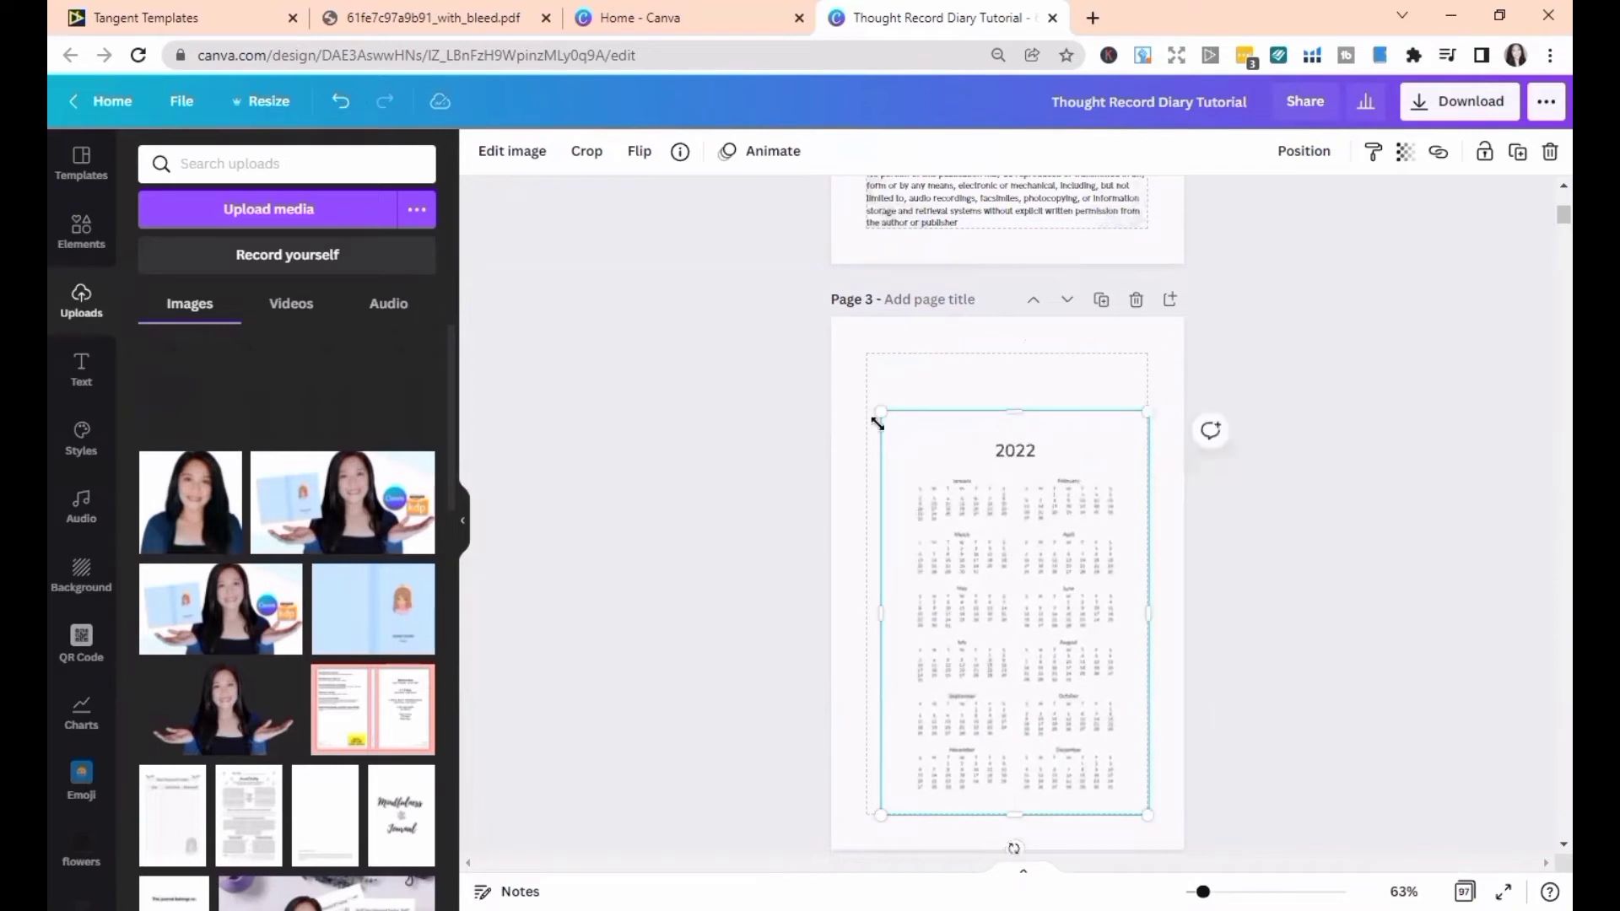
pyautogui.moveTo(880, 410); pyautogui.dragTo(862, 396)
pyautogui.click(1273, 648)
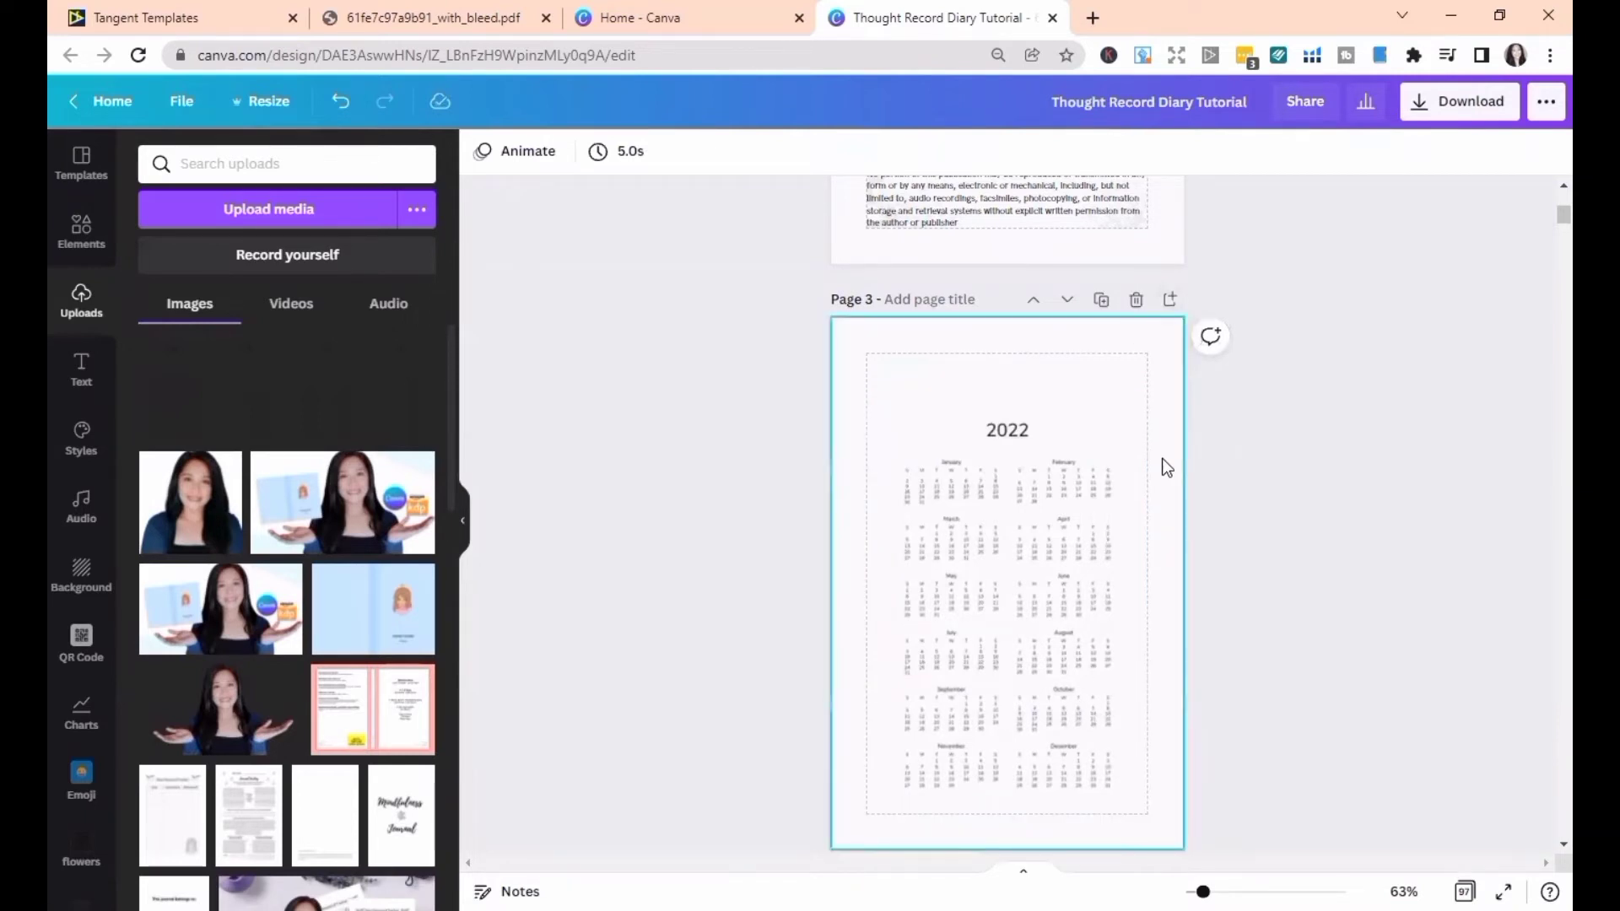
pyautogui.scroll(-1, 1060, 675)
pyautogui.scroll(1, 1060, 674)
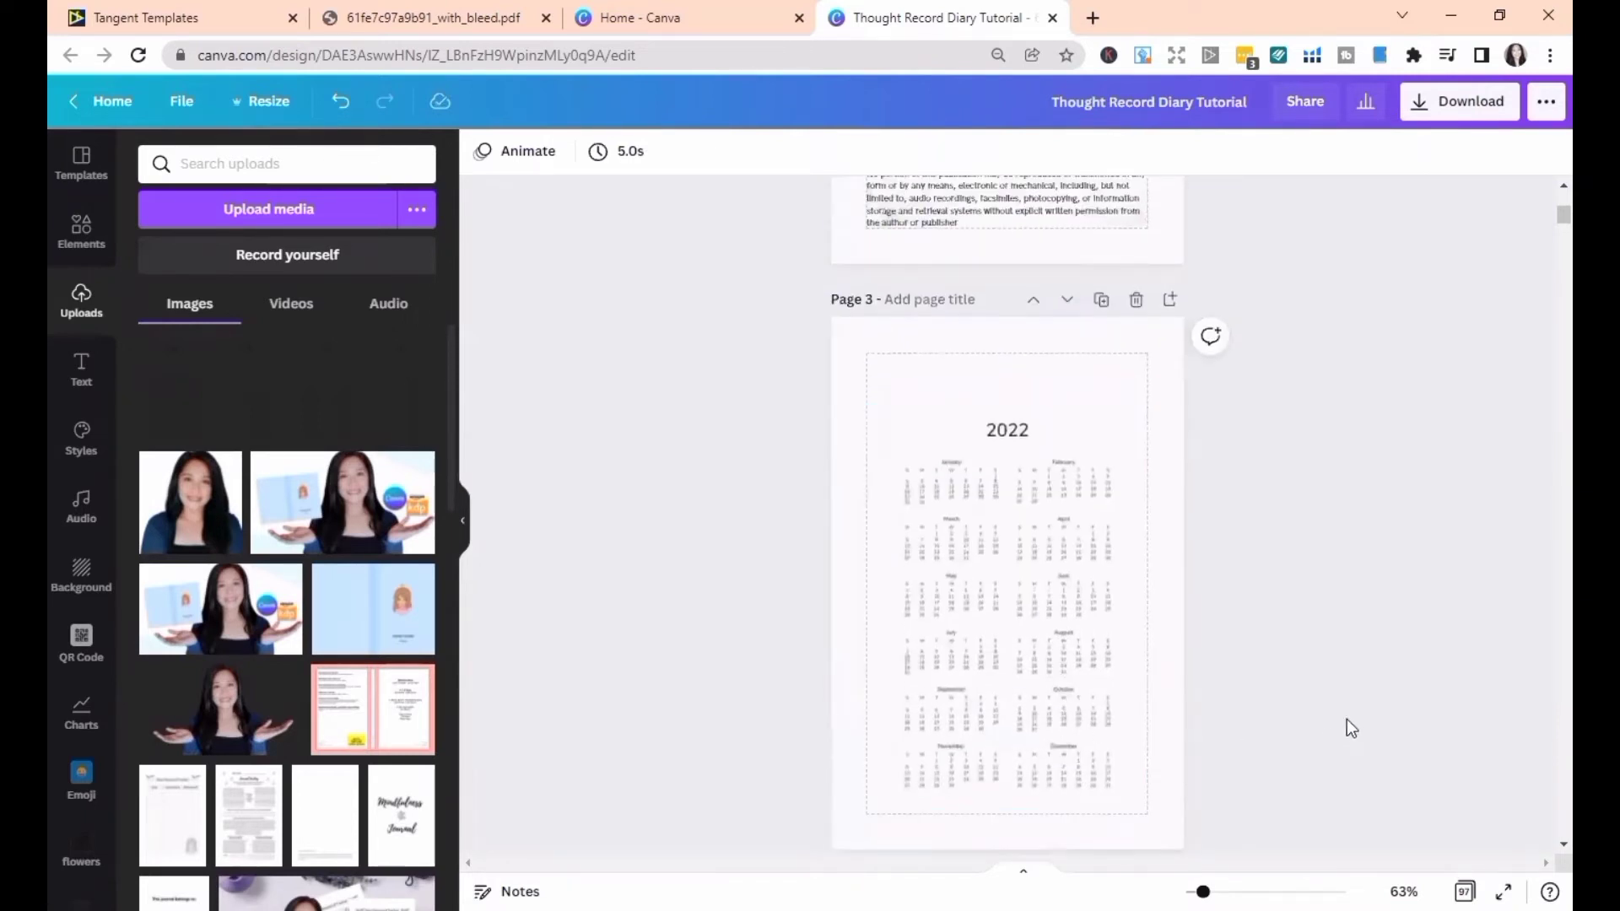
# - Add page 4 after the 2022 calendar, place the 2023 calendar on it and enlarge it to fit the margins
pyautogui.click(1171, 302)
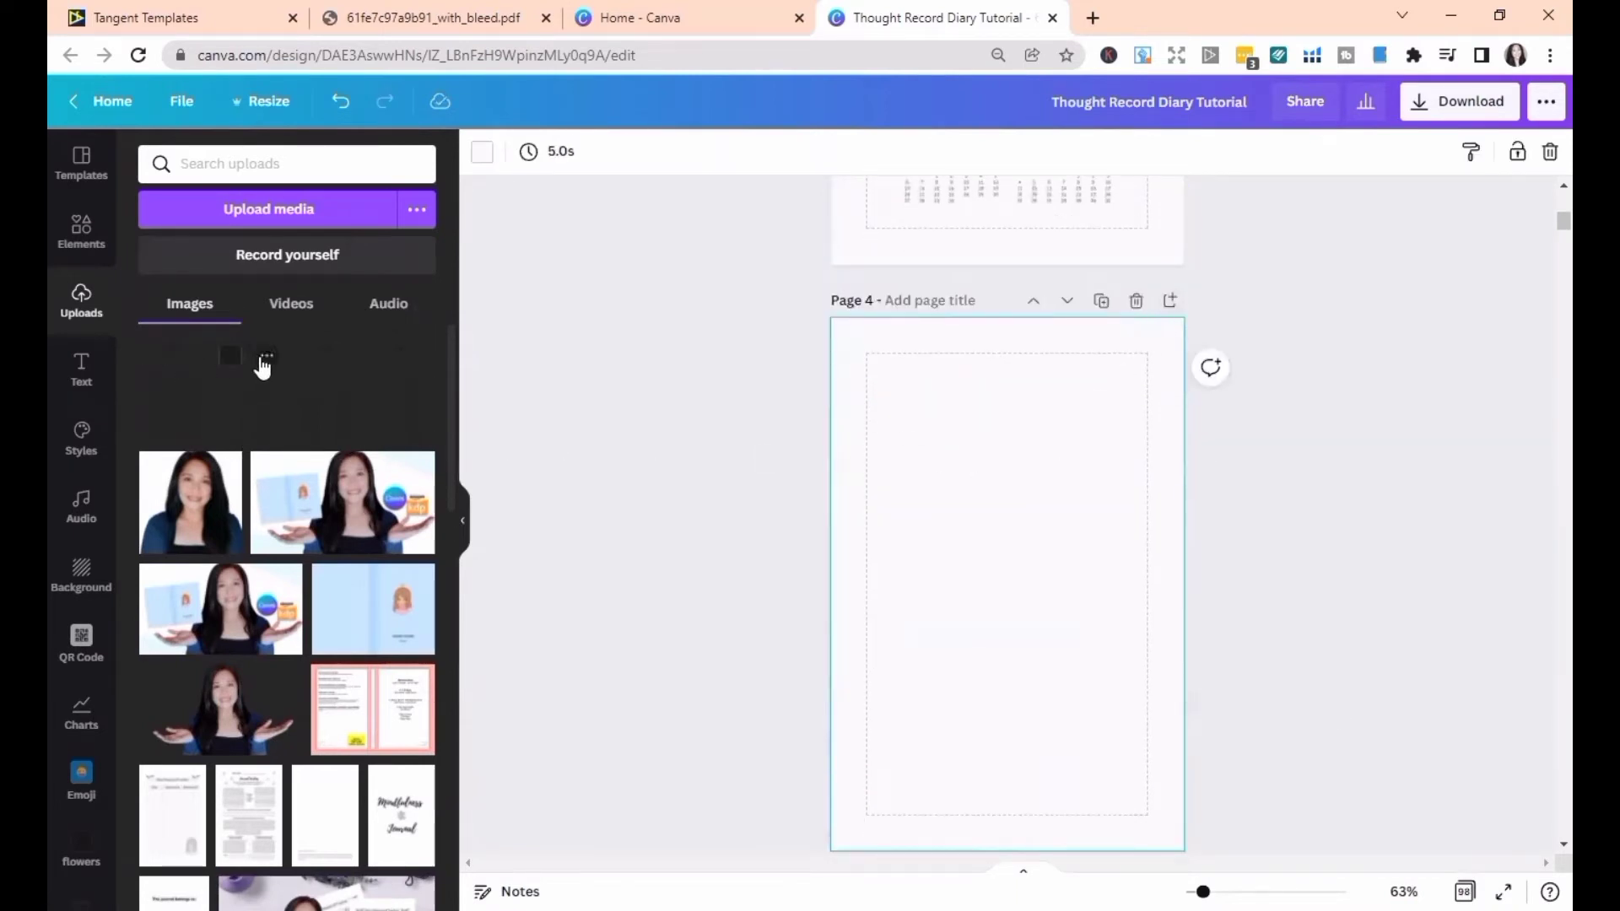
pyautogui.click(266, 355)
pyautogui.click(253, 400)
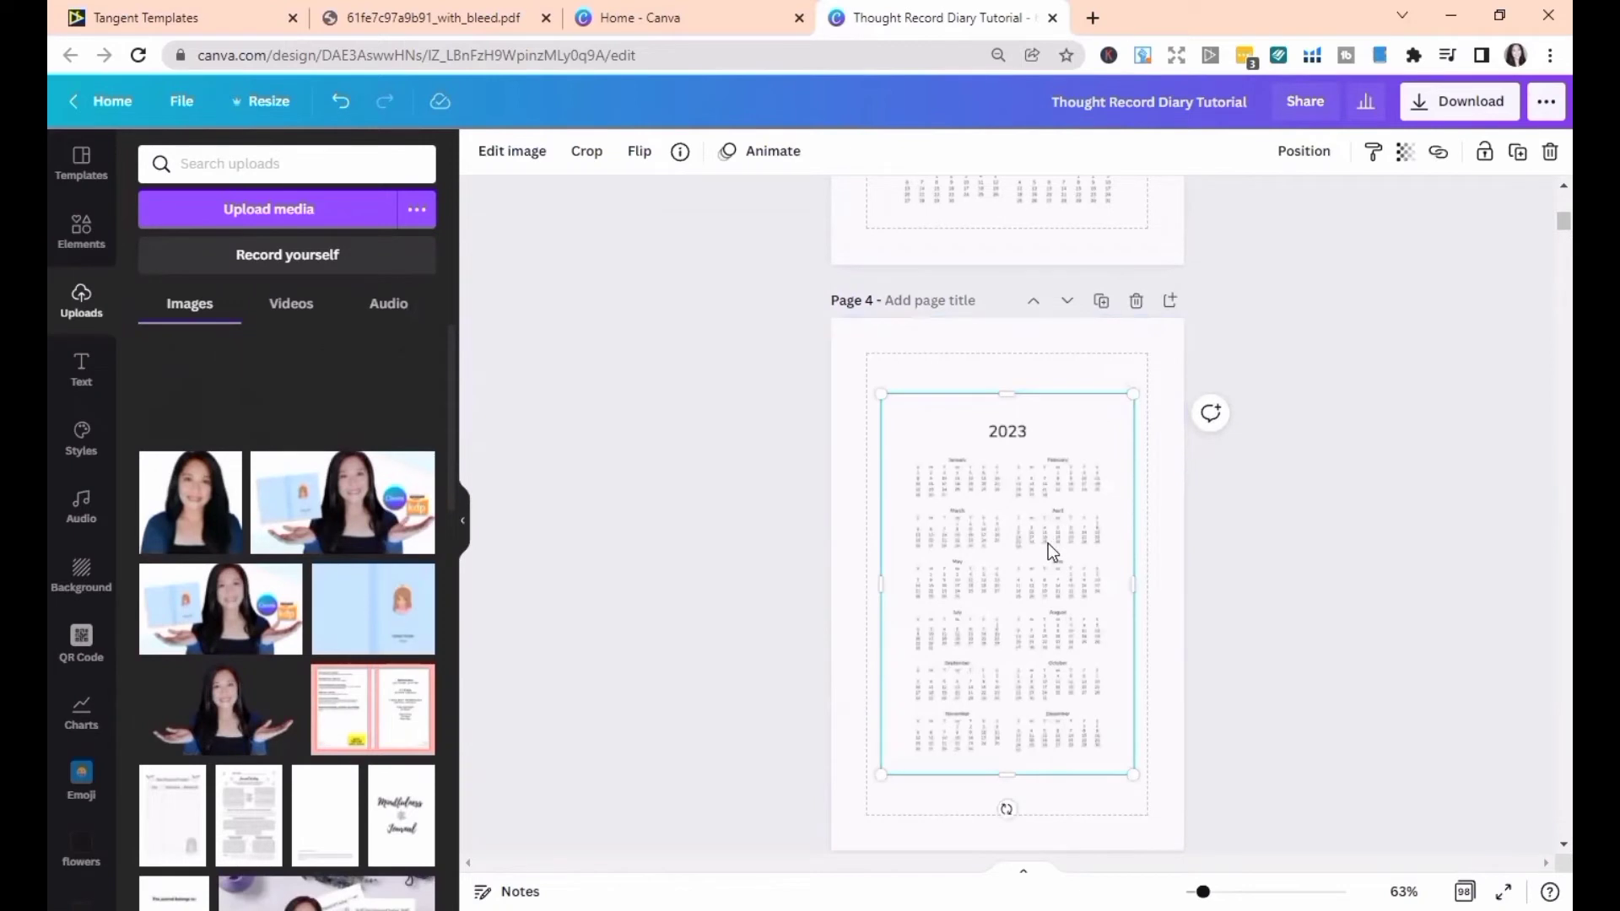
pyautogui.moveTo(1047, 545)
pyautogui.mouseDown()
pyautogui.moveTo(1023, 590)
pyautogui.moveTo(1051, 548)
pyautogui.mouseUp()
pyautogui.click(1172, 452)
# - Add page 5, place the 2024 calendar against the bottom and left margins and enlarge it to the right margin
pyautogui.hotkey('ctrl', 'Return')
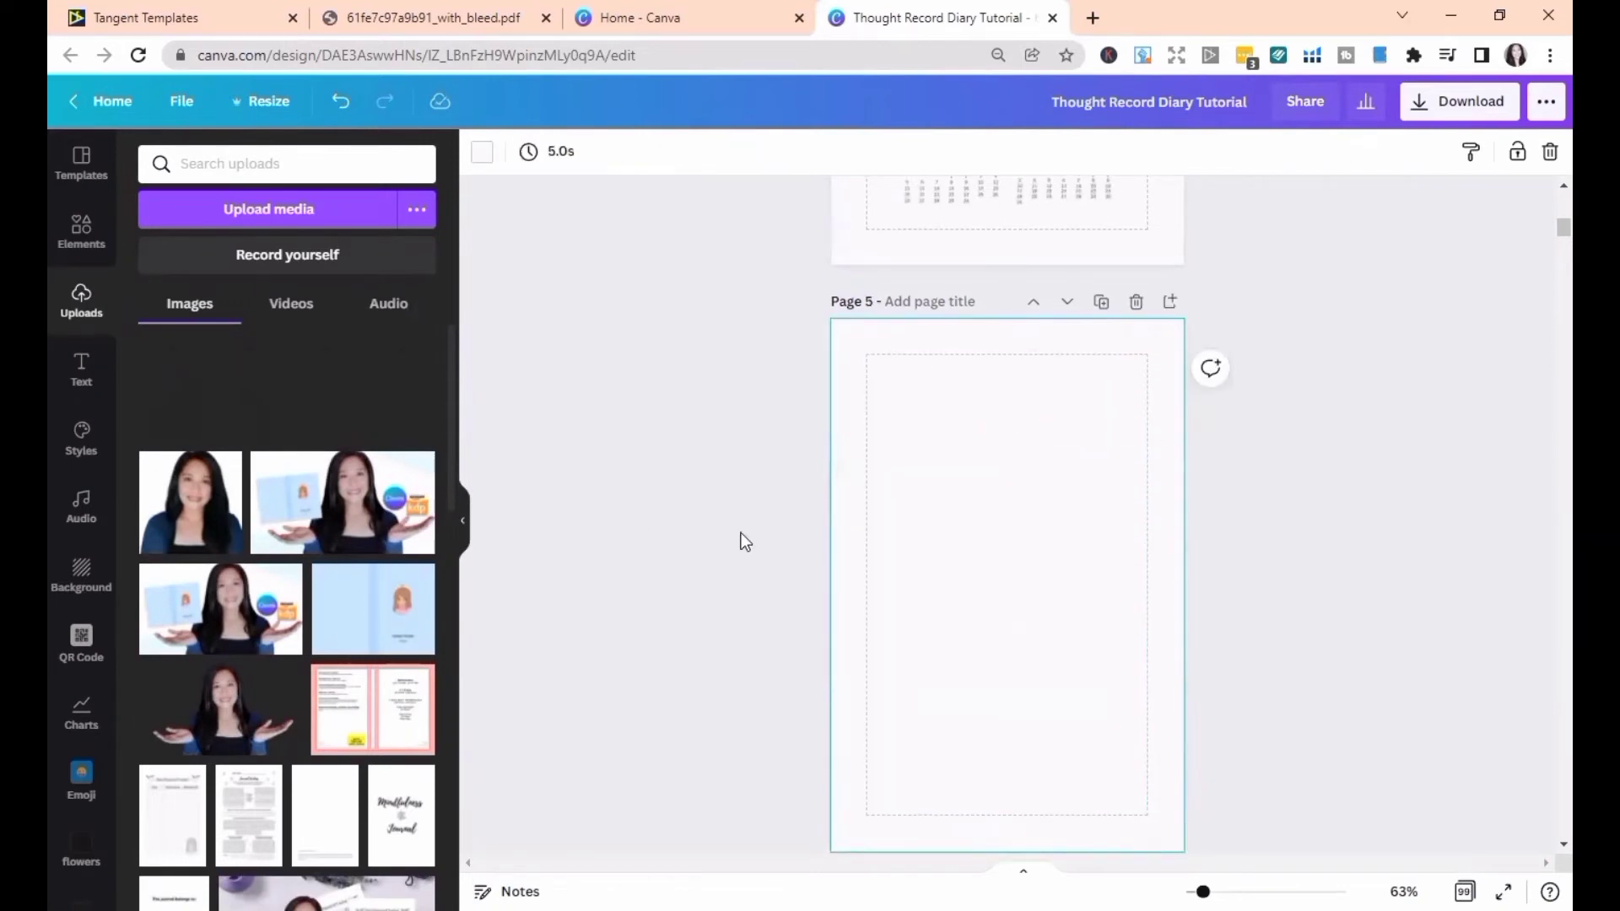
pyautogui.click(331, 390)
pyautogui.moveTo(990, 662); pyautogui.dragTo(976, 621)
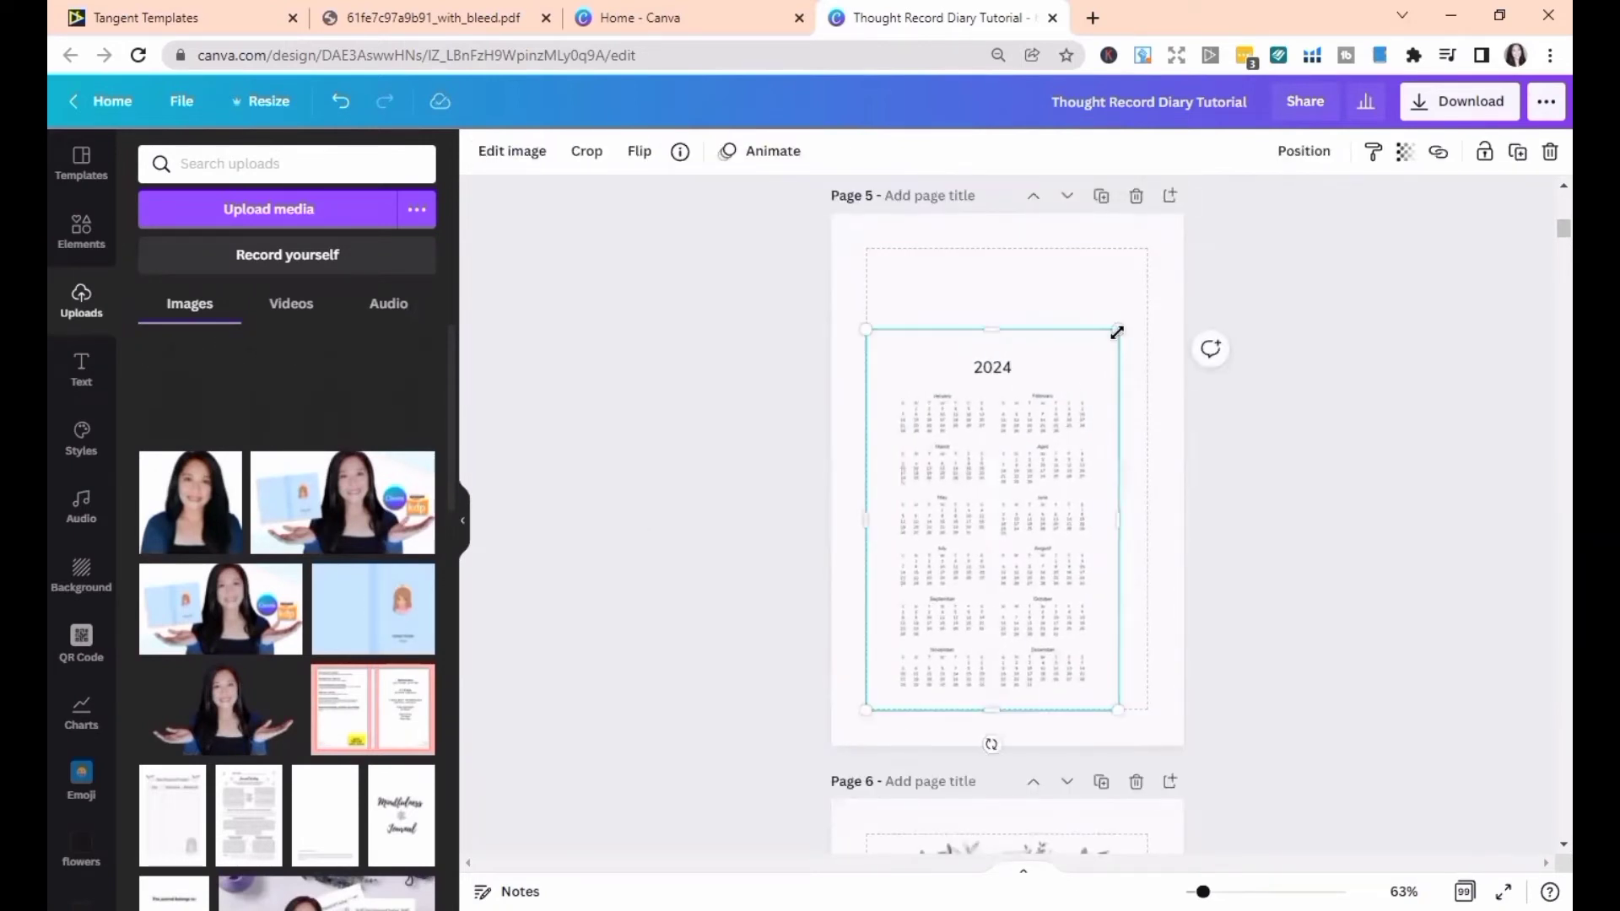
pyautogui.moveTo(1116, 332); pyautogui.dragTo(1164, 303)
# - Add page 6, place the 2025 calendar near the bottom-left margin corner and enlarge it to the right margin
pyautogui.click(1169, 196)
pyautogui.click(388, 397)
pyautogui.moveTo(991, 543); pyautogui.dragTo(976, 571)
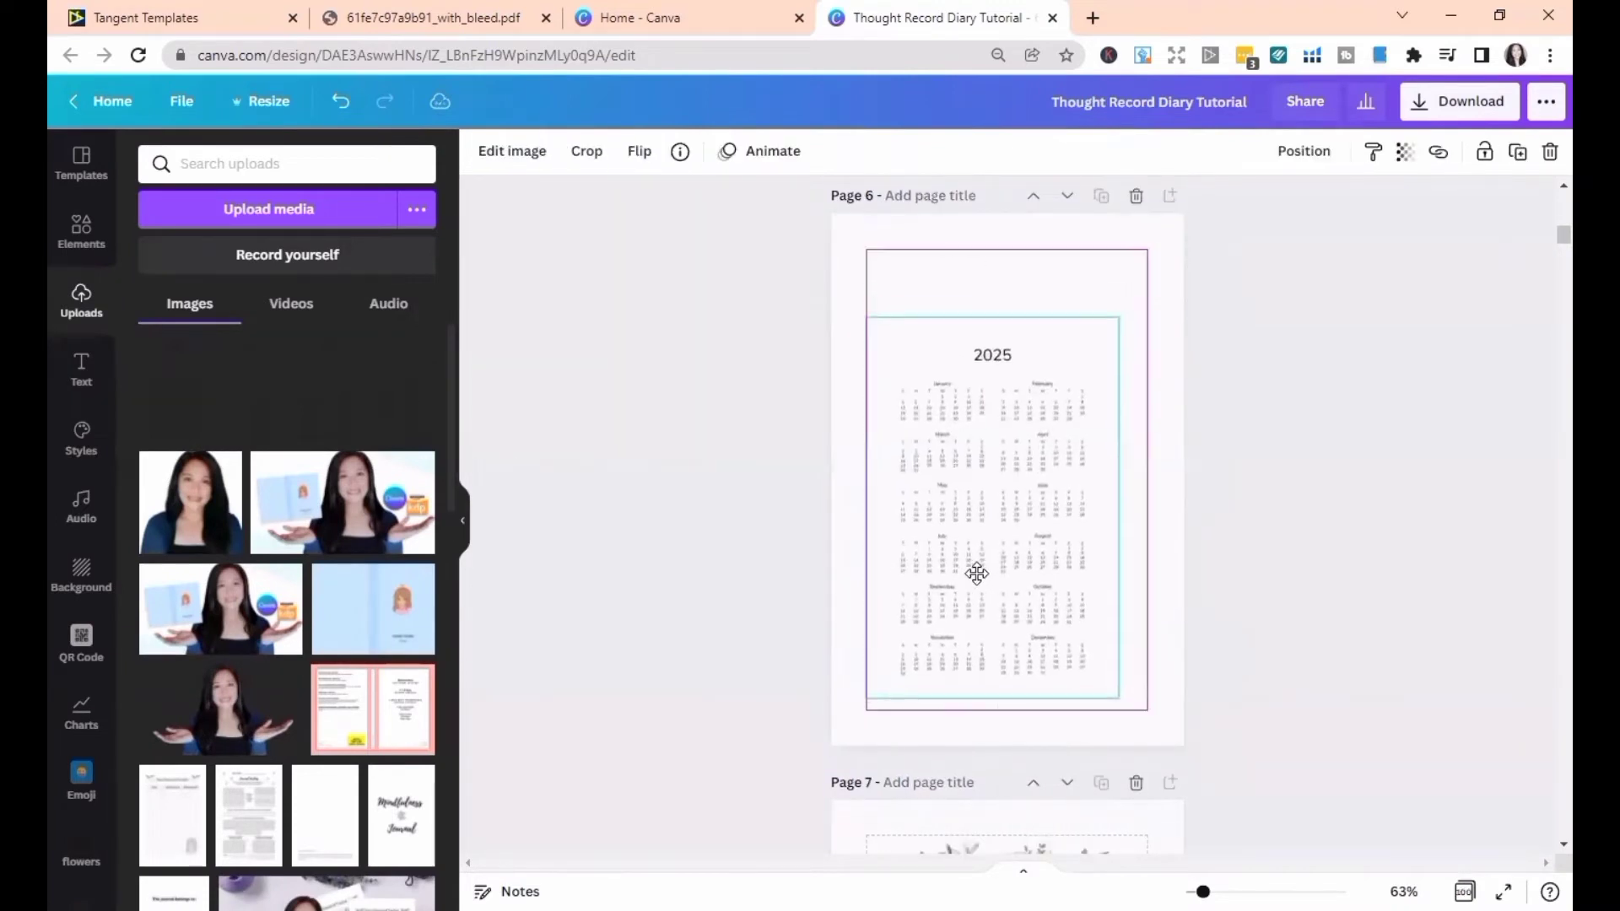
pyautogui.moveTo(1125, 328); pyautogui.dragTo(1165, 295)
pyautogui.click(748, 633)
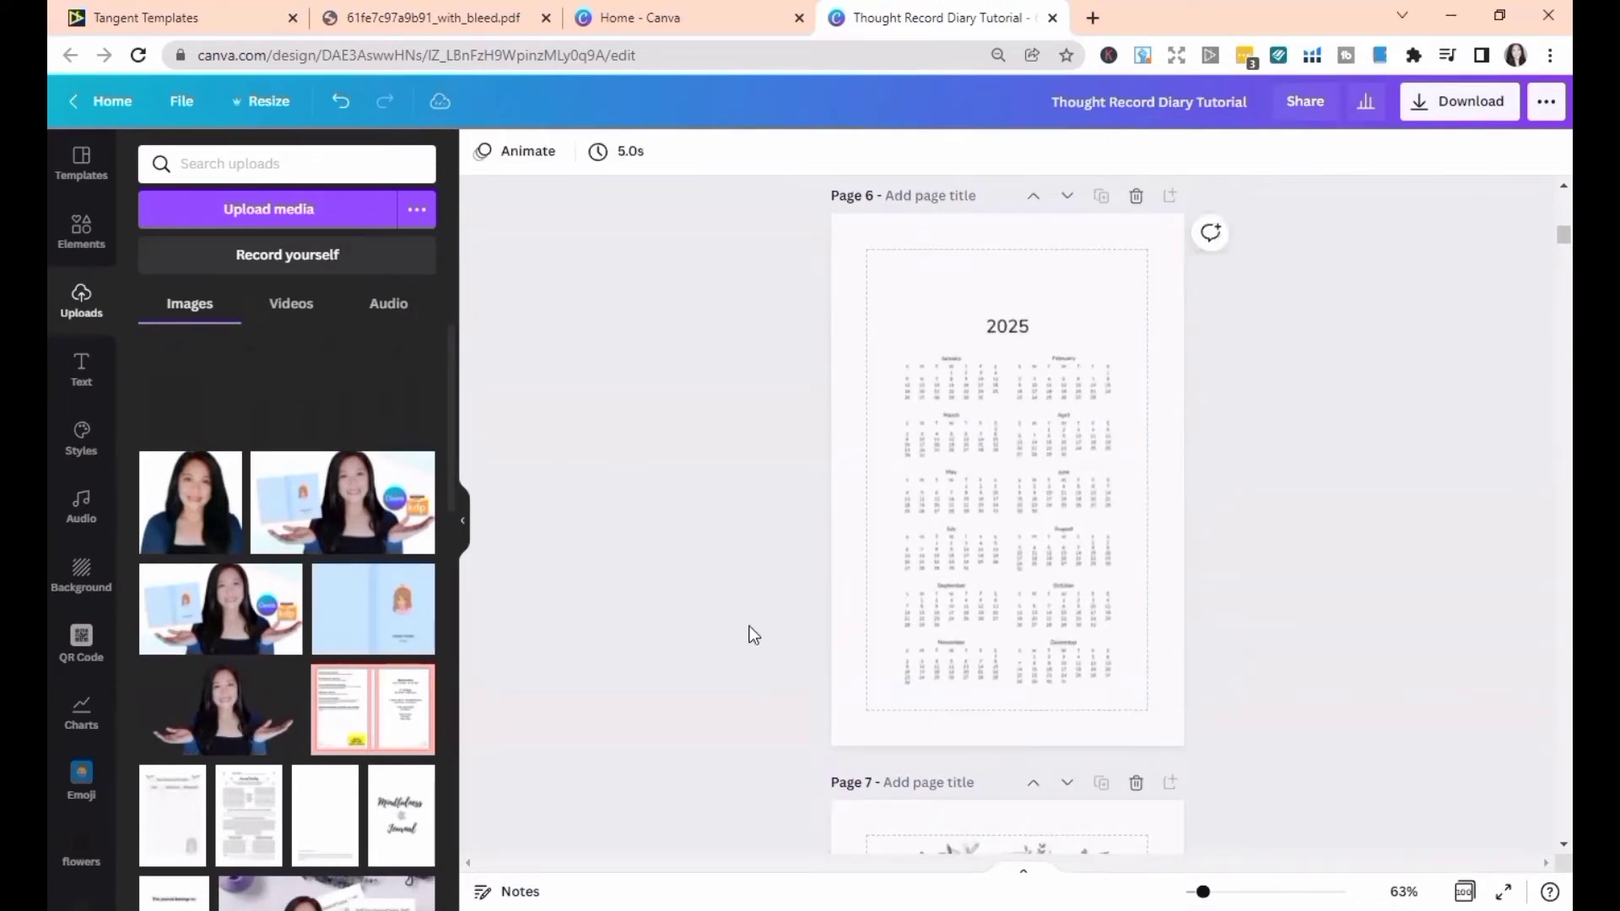
# - Go back to the 2022 calendar page and search the design elements for "flower"
pyautogui.scroll(3, 753, 635)
pyautogui.scroll(15, 754, 635)
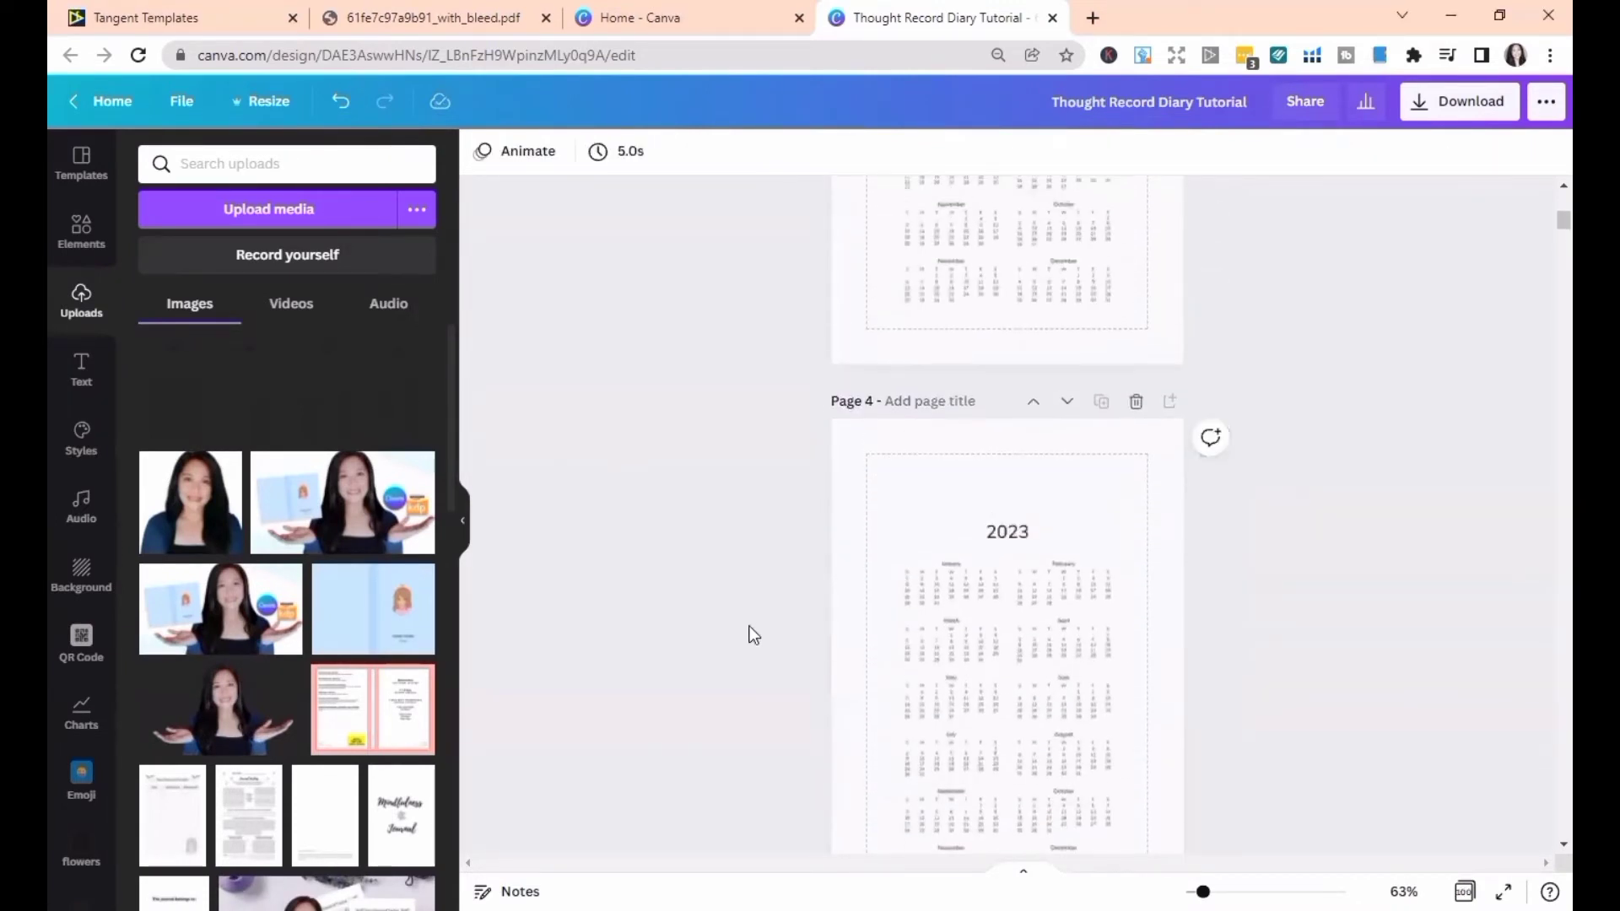
pyautogui.scroll(3, 753, 635)
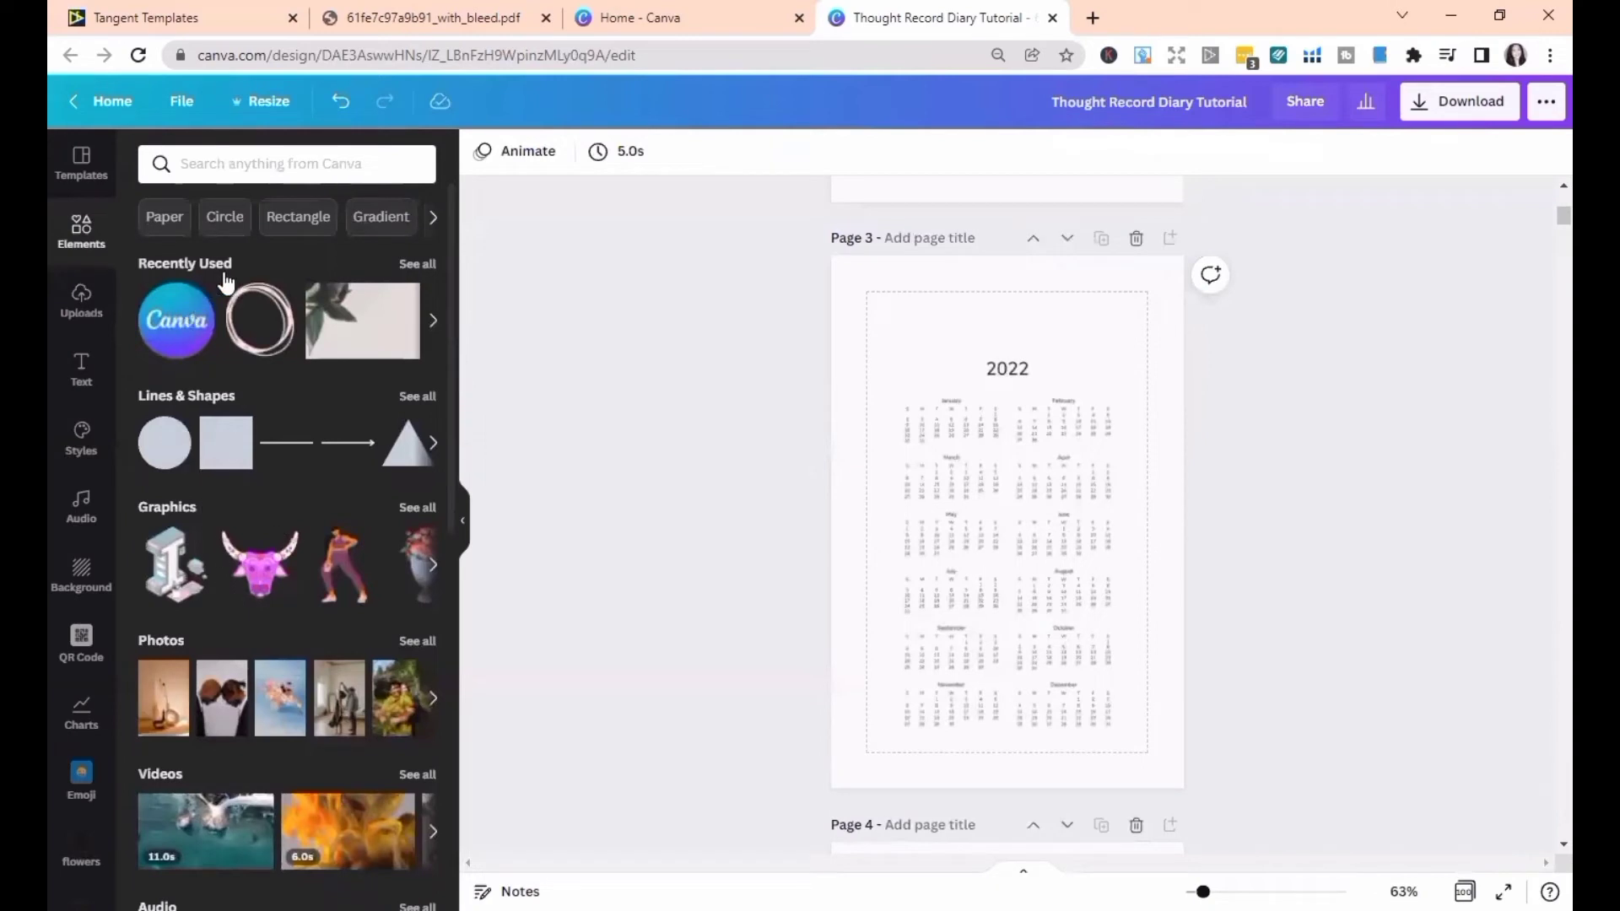
pyautogui.click(249, 162)
pyautogui.write('flower')
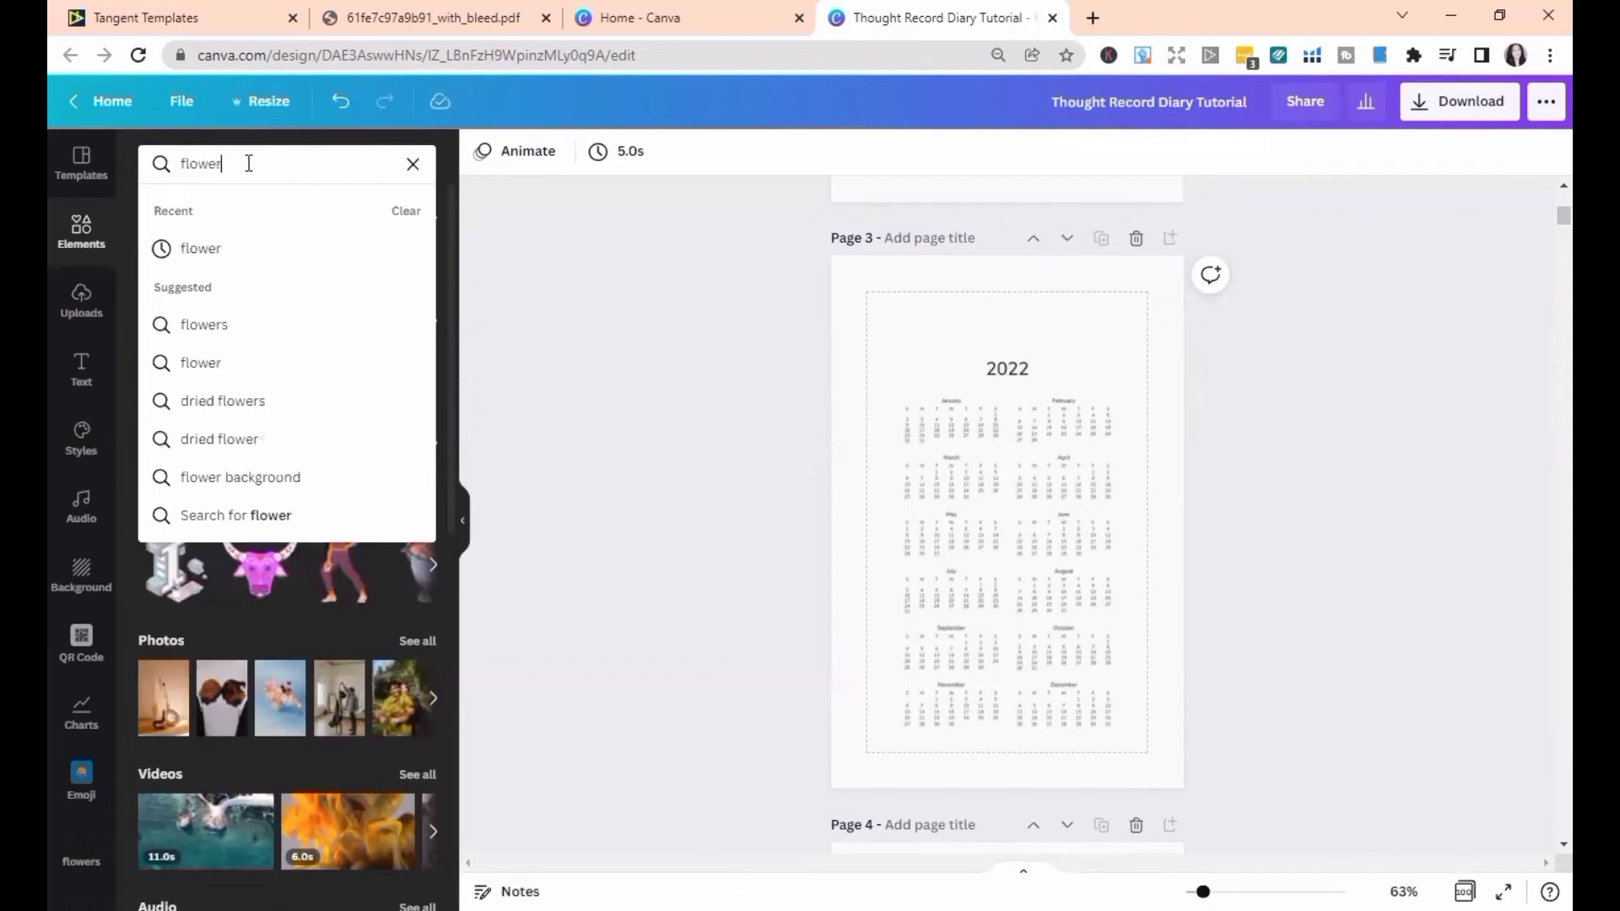
pyautogui.press('Return')
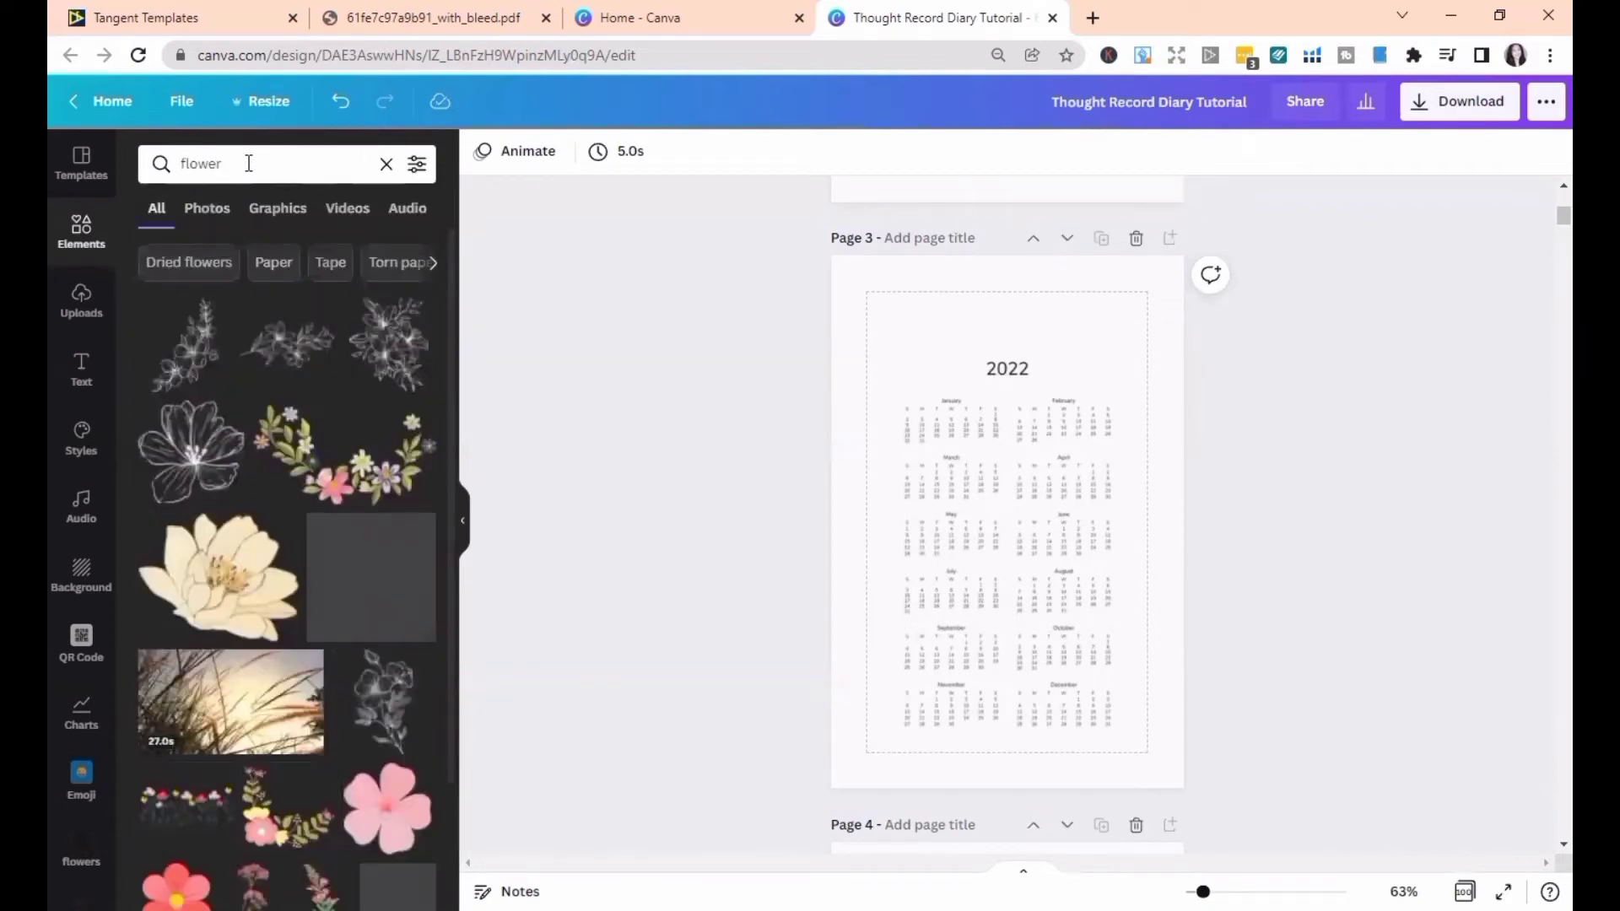
# - Insert the pink cherry blossom photo from the flower results onto the 2022 calendar page
pyautogui.scroll(-3, 260, 778)
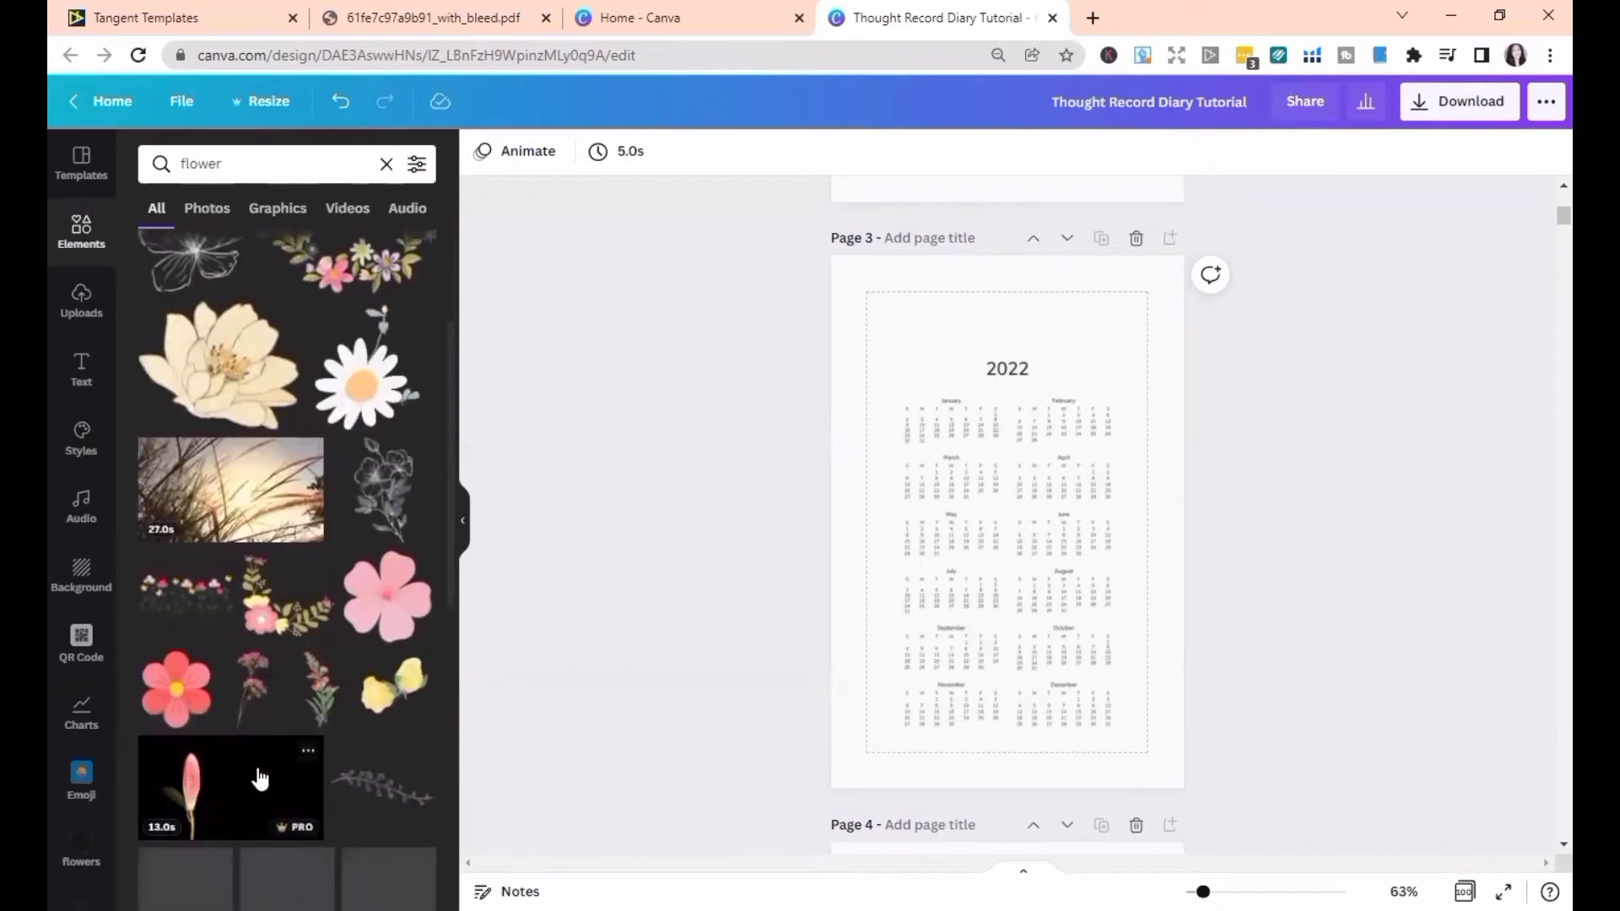
pyautogui.scroll(-9, 260, 777)
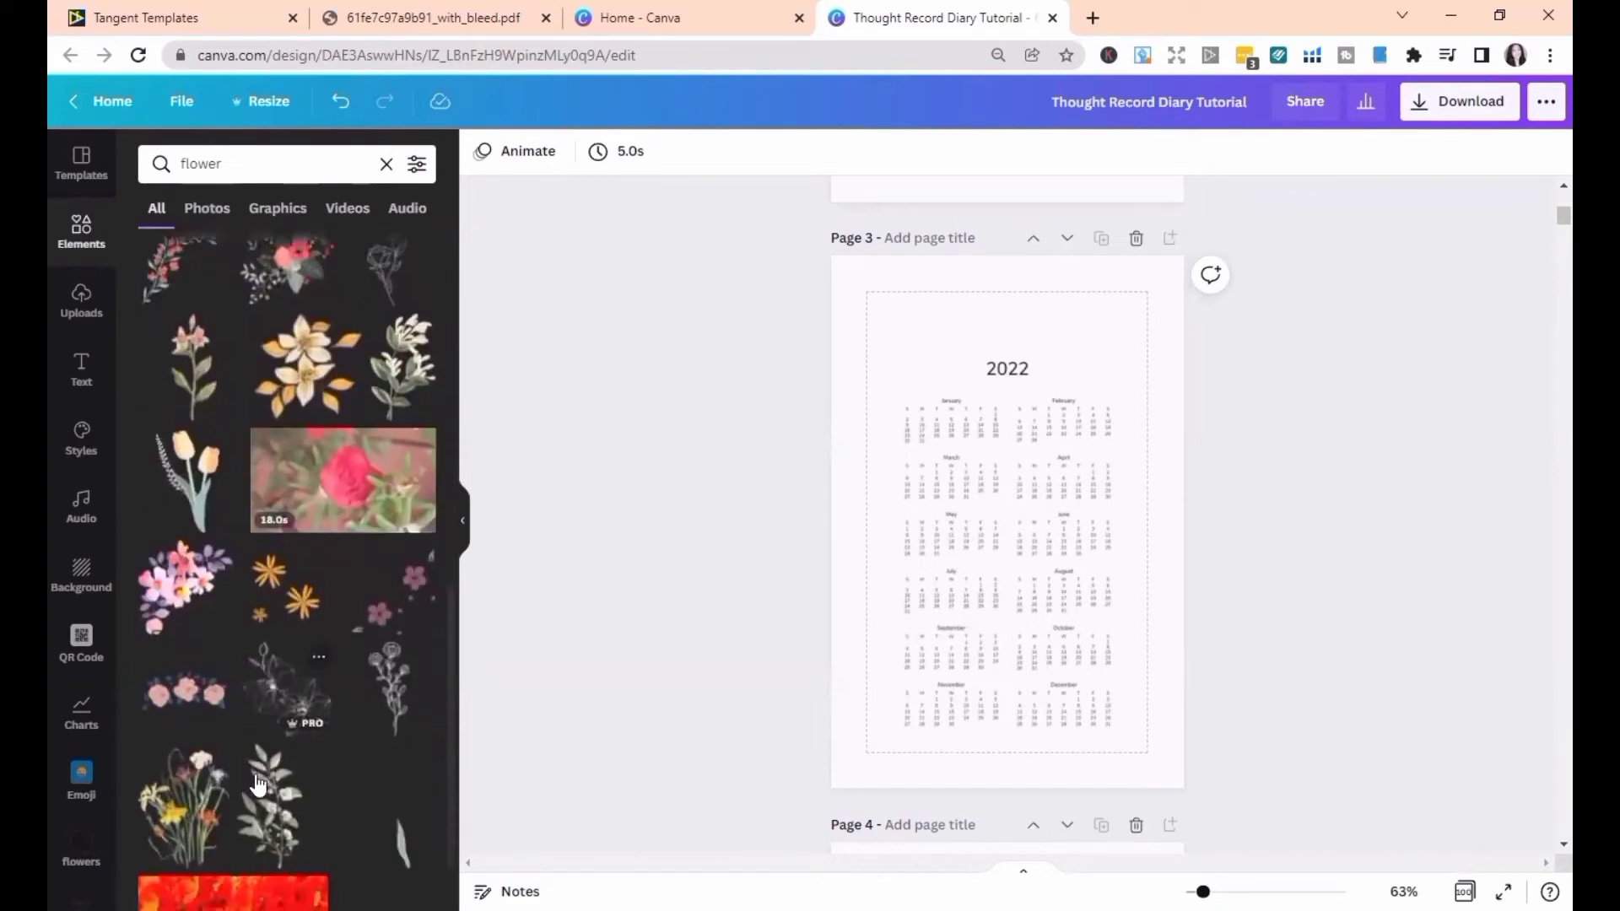
pyautogui.scroll(-5, 259, 785)
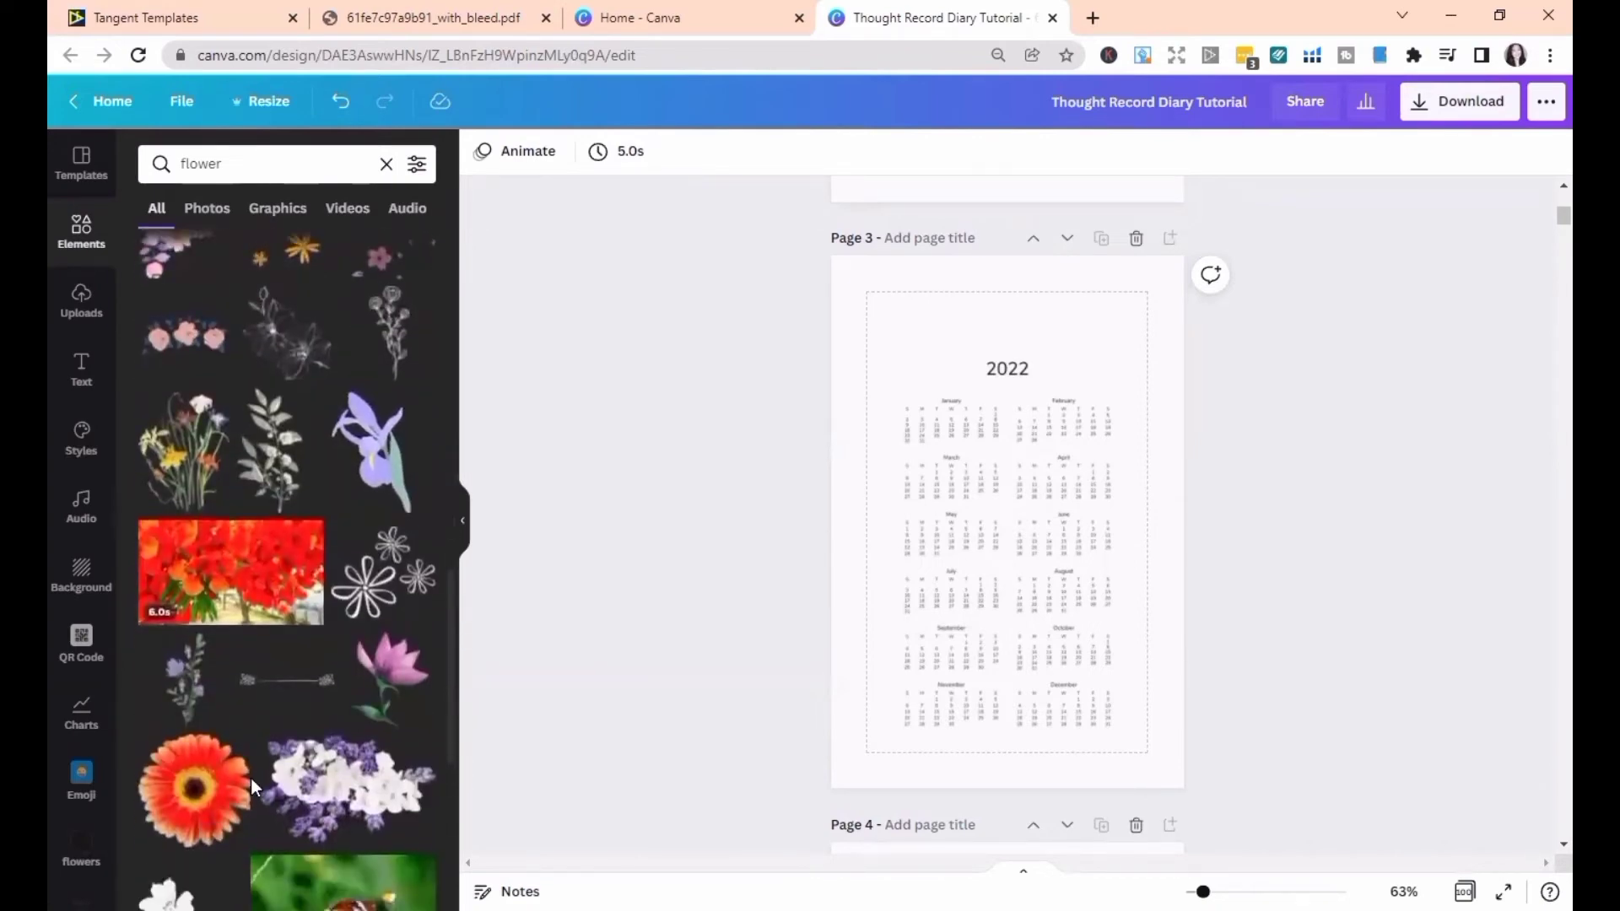
pyautogui.scroll(-10, 251, 780)
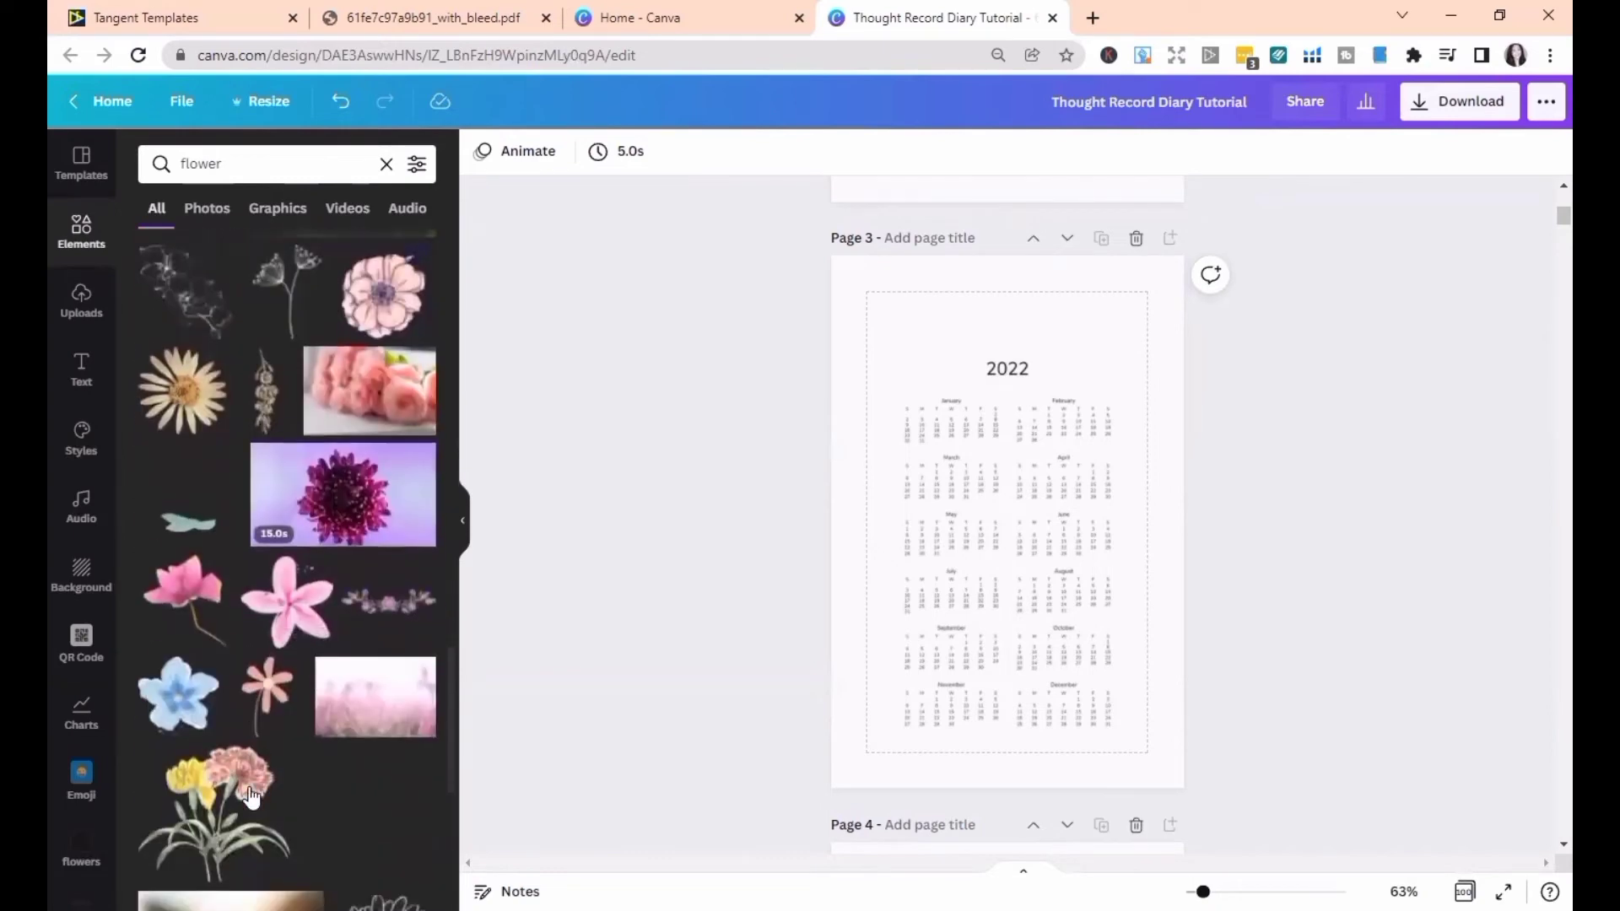
pyautogui.scroll(-7, 251, 793)
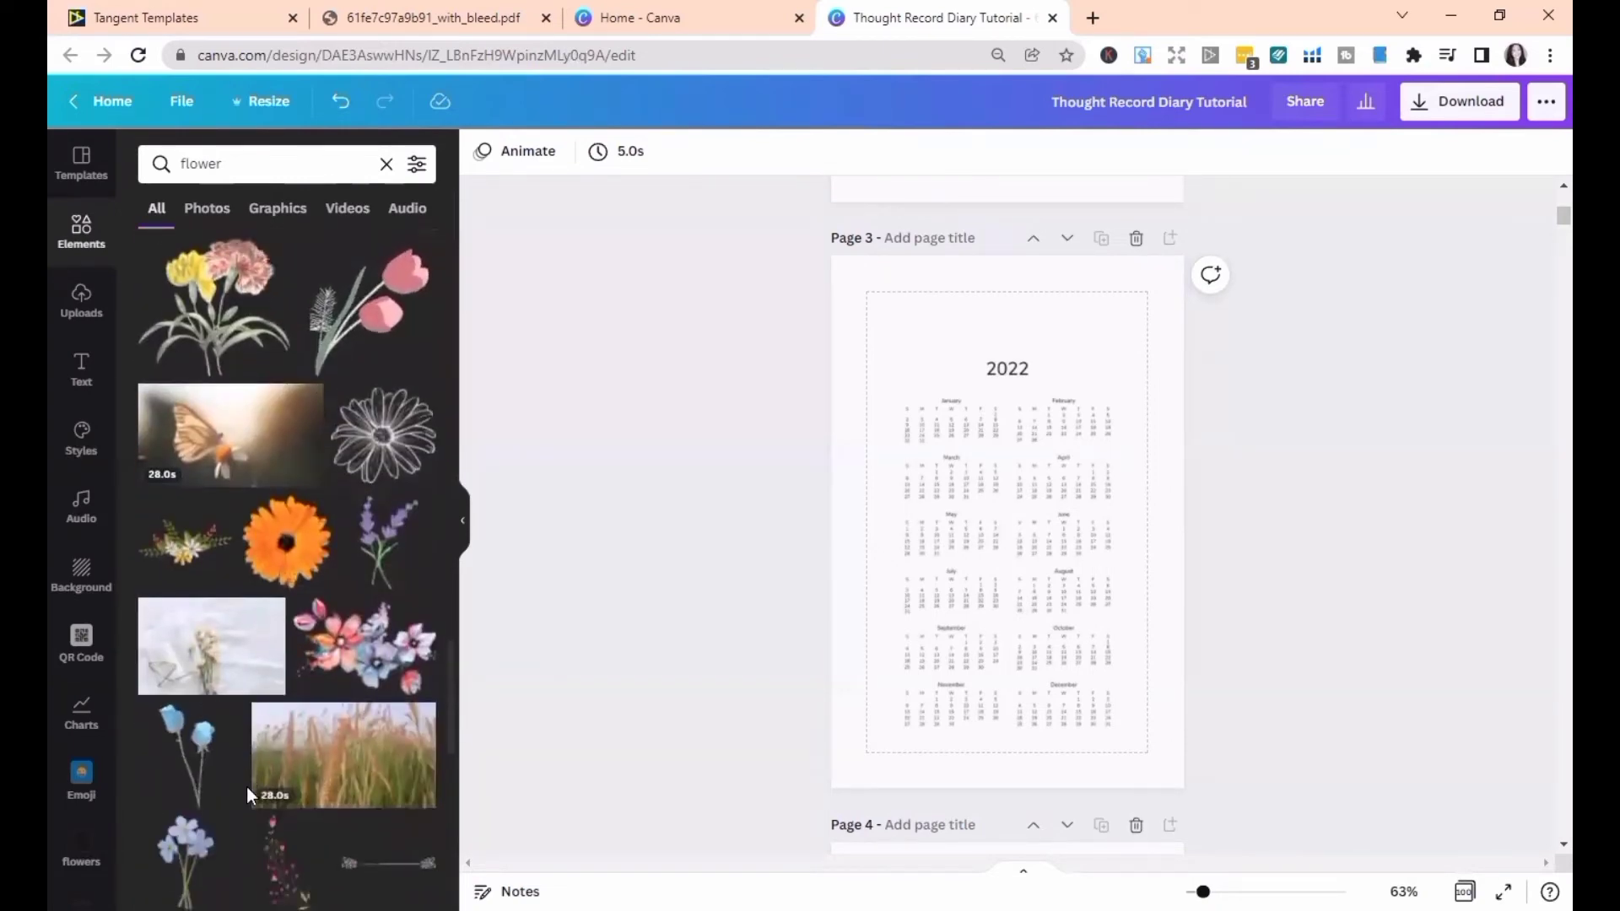
pyautogui.scroll(-12, 250, 793)
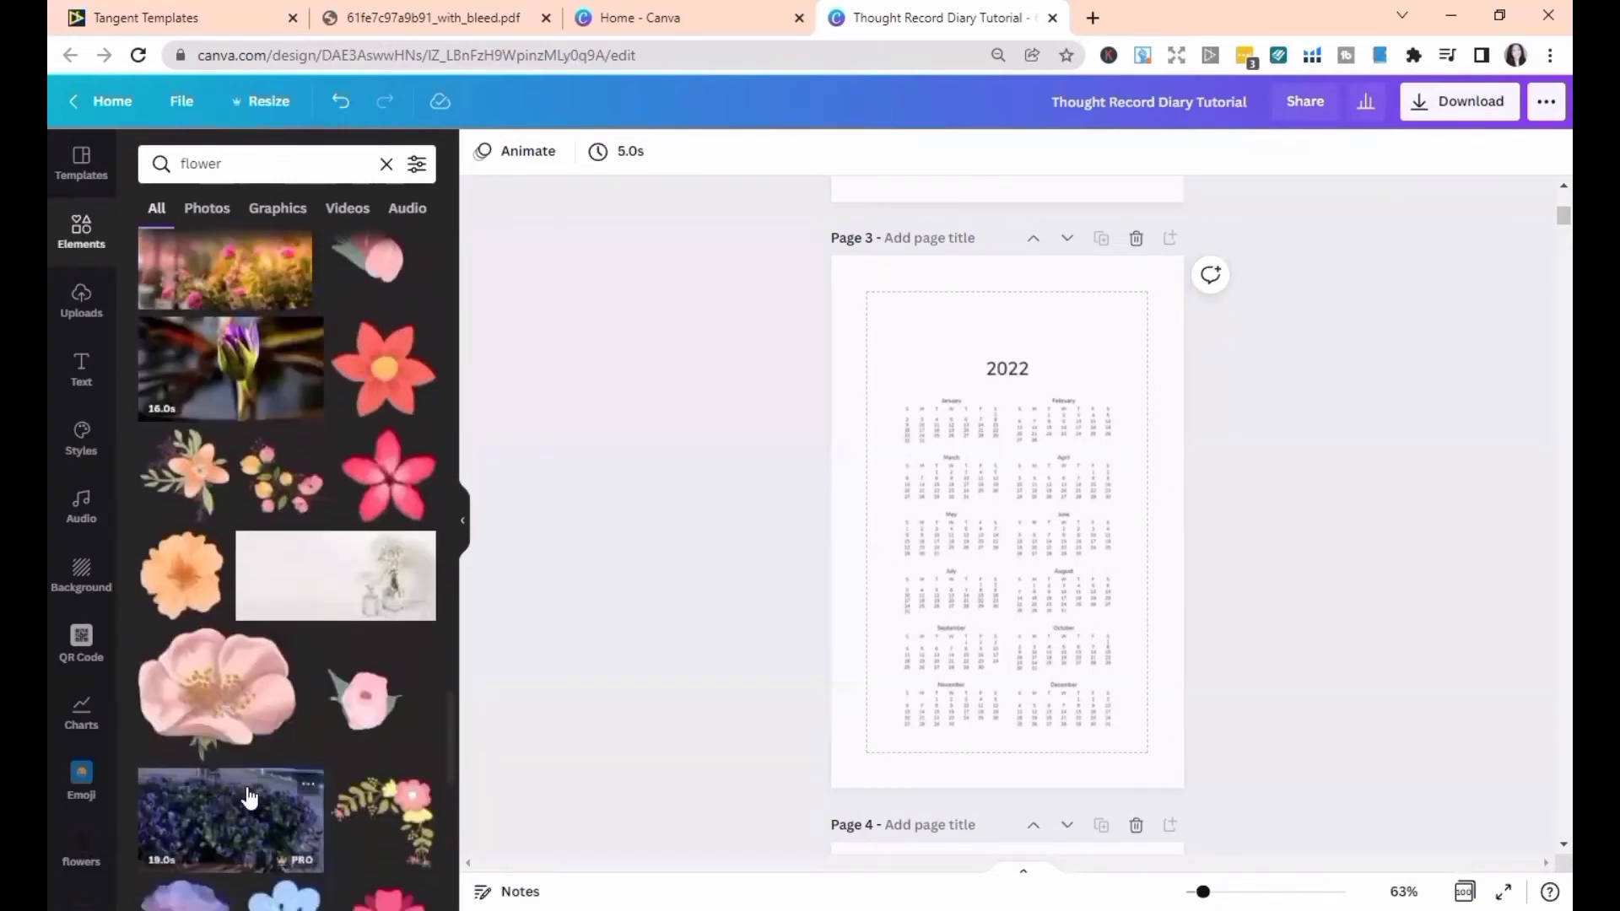
pyautogui.scroll(-3, 250, 797)
pyautogui.scroll(-2, 221, 792)
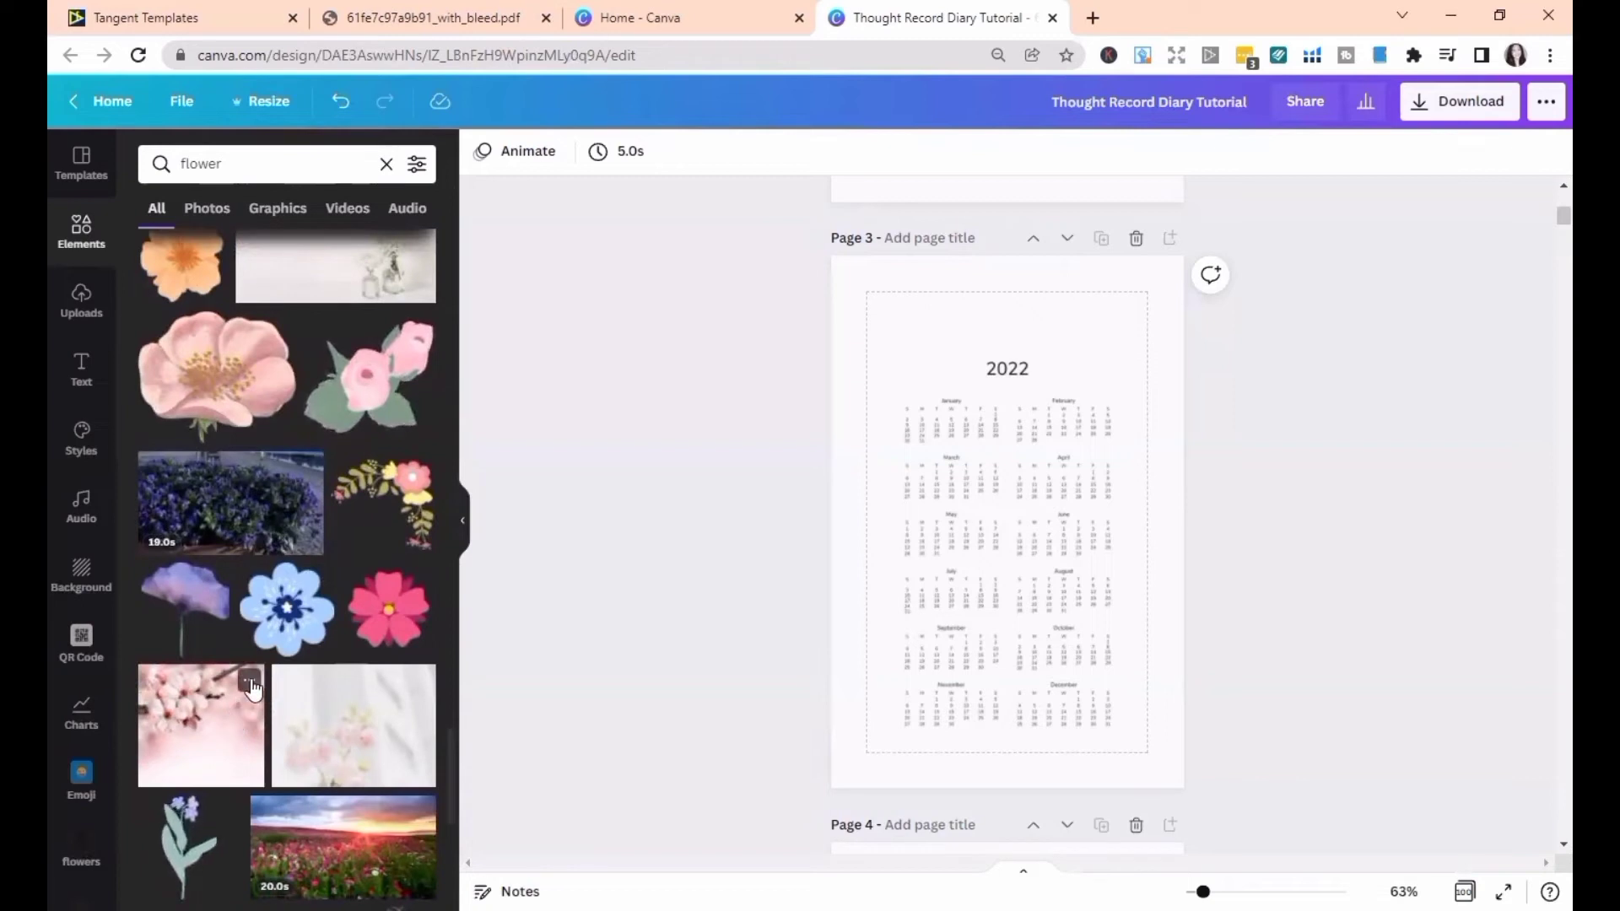
pyautogui.scroll(-2, 253, 831)
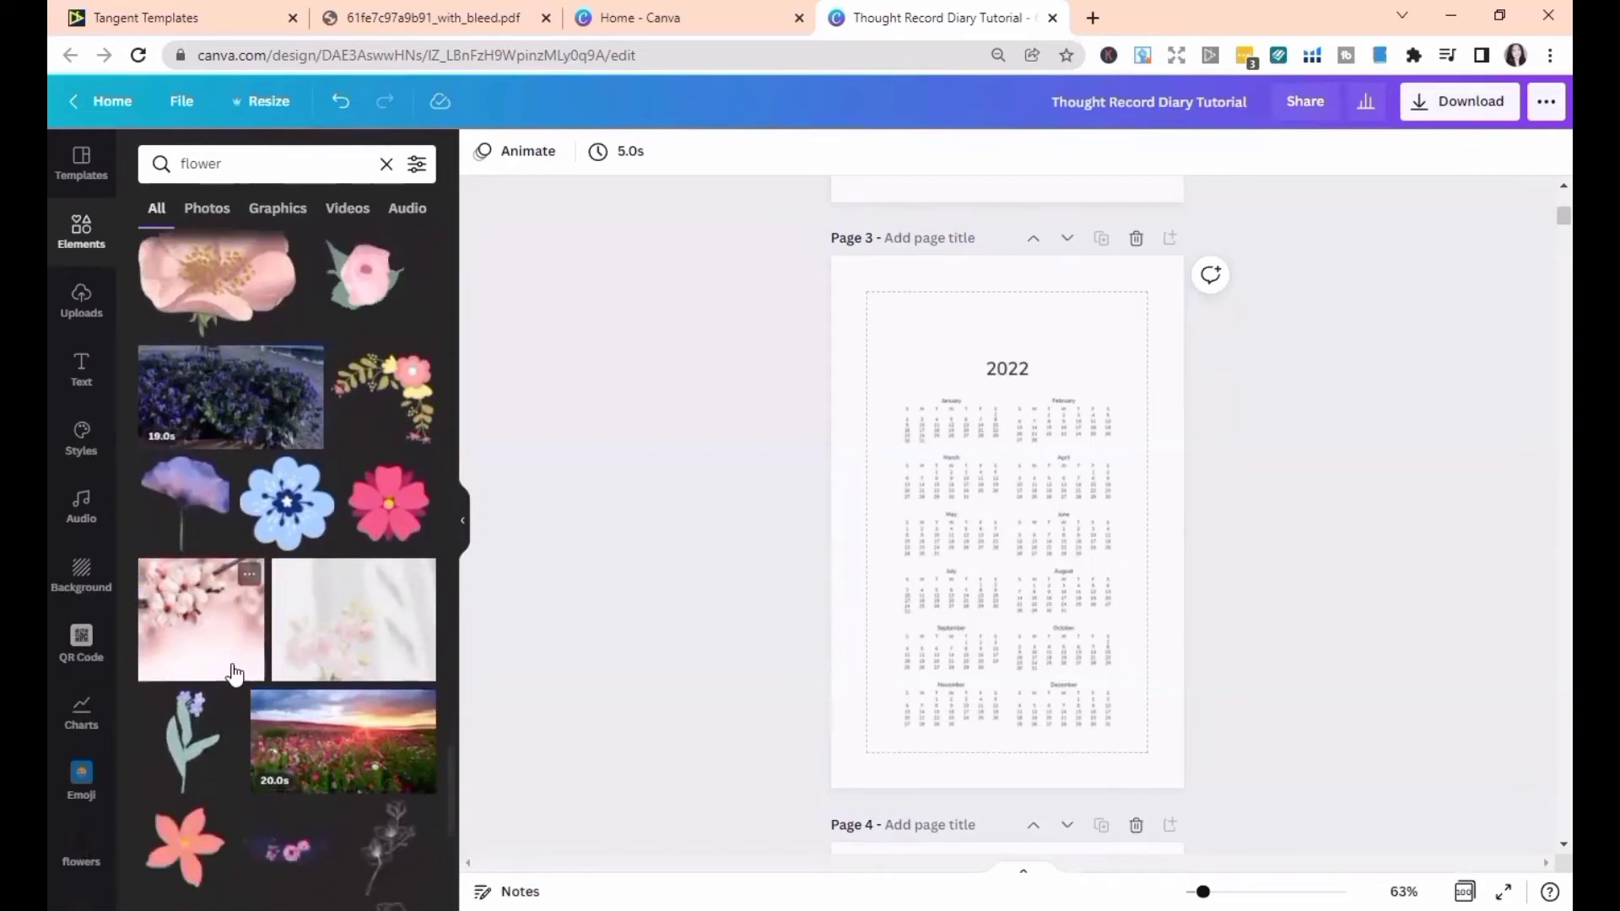
pyautogui.click(236, 672)
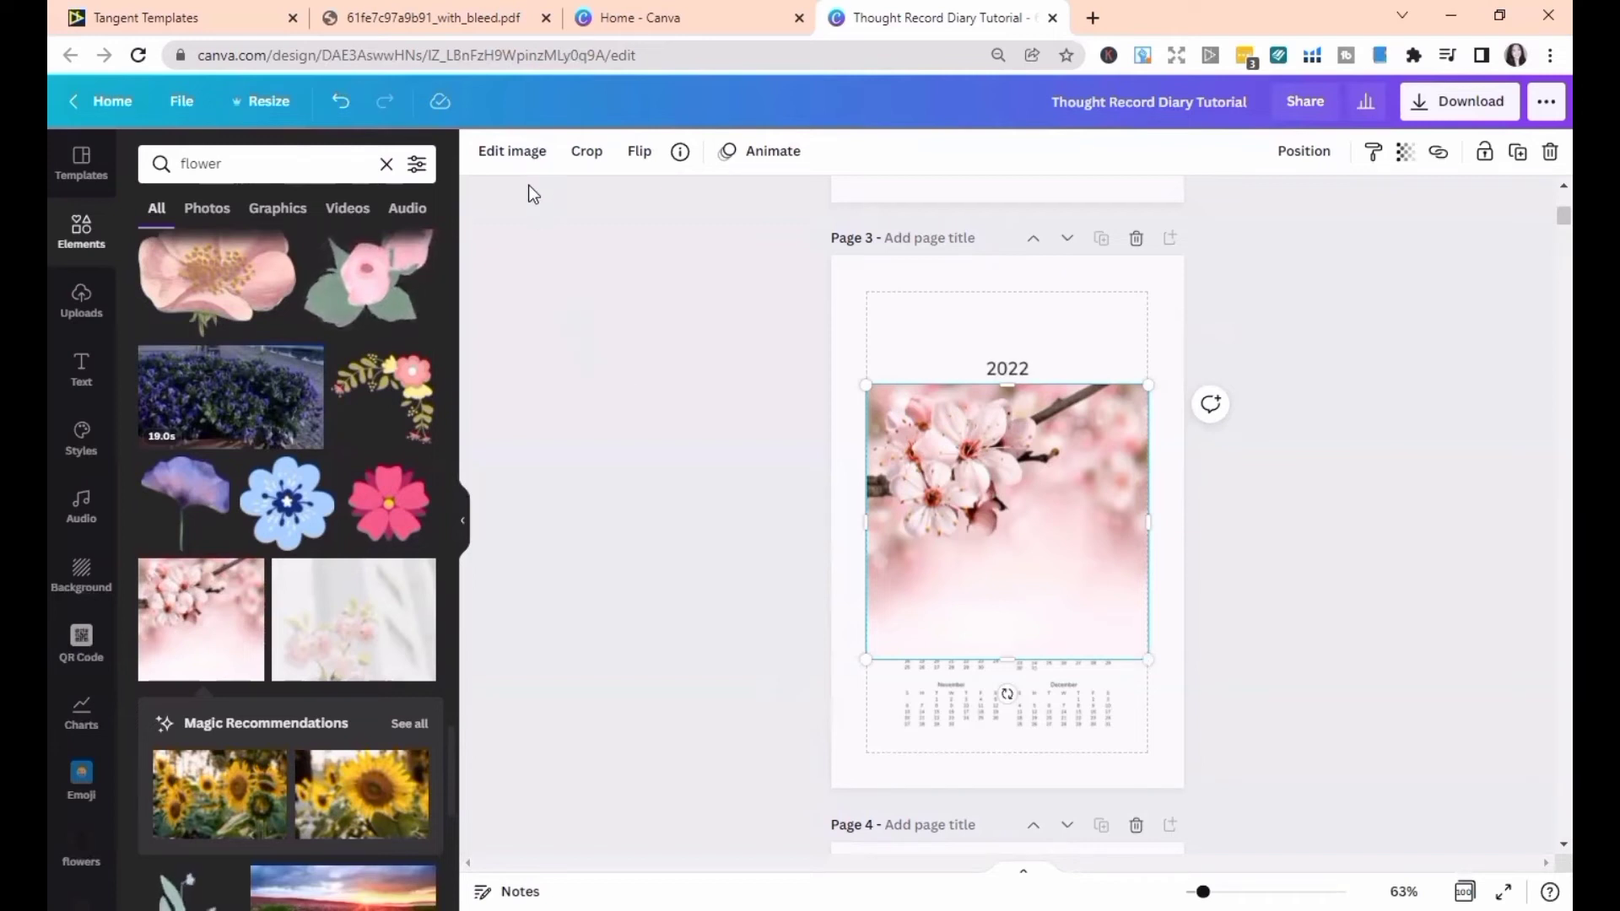
# - Remove the cherry blossom photo's background and crop away the empty area below the blossoms
pyautogui.click(513, 151)
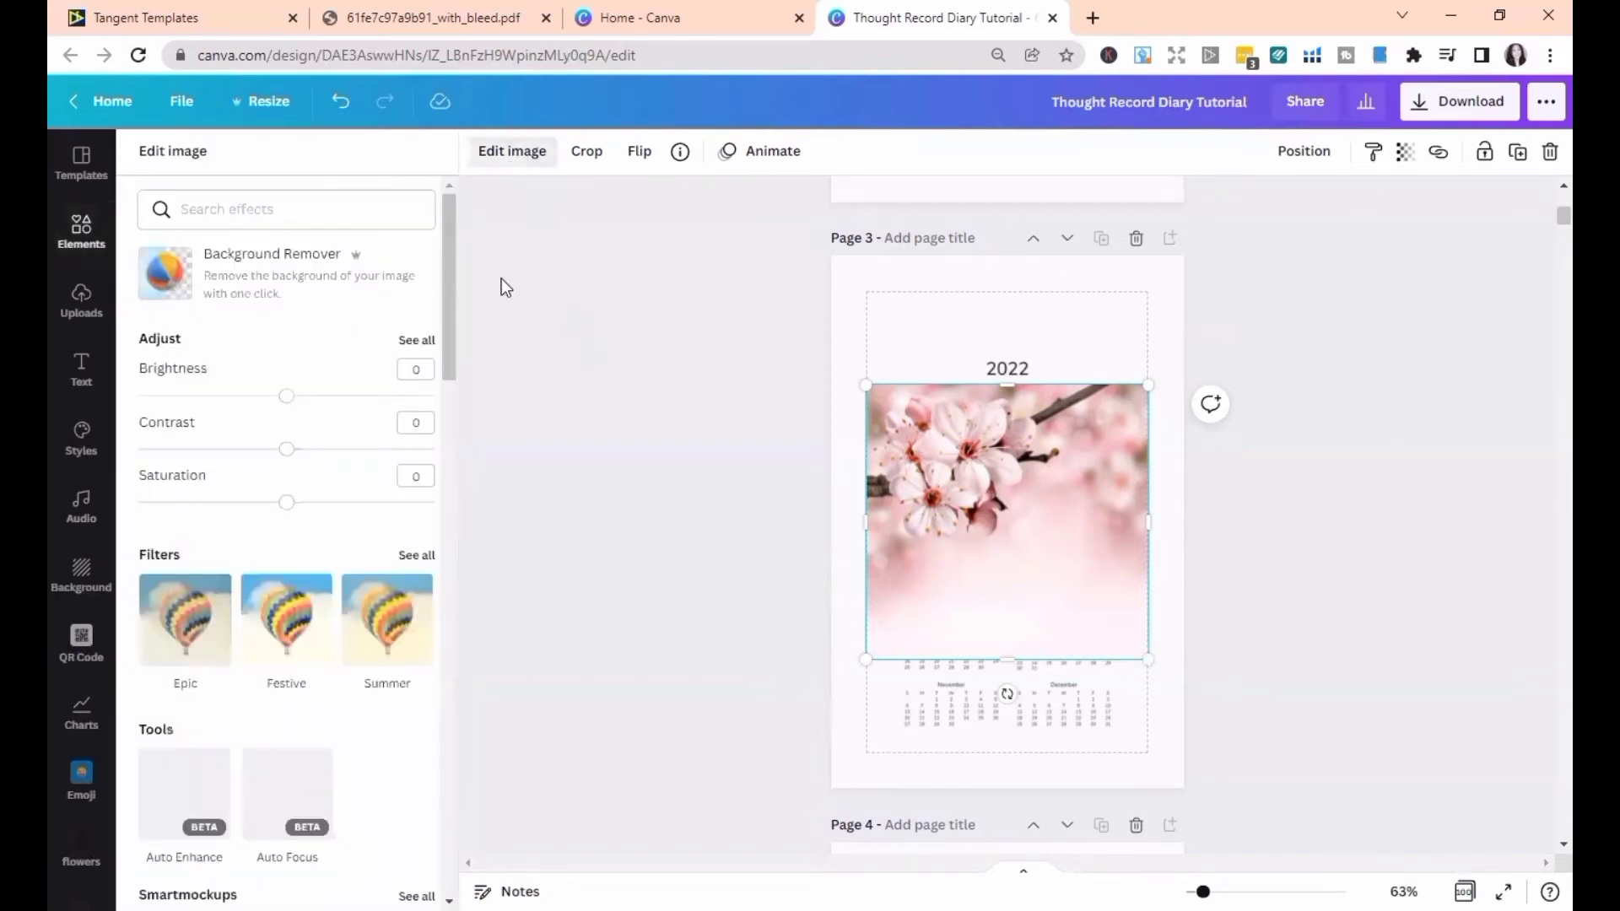
pyautogui.click(273, 279)
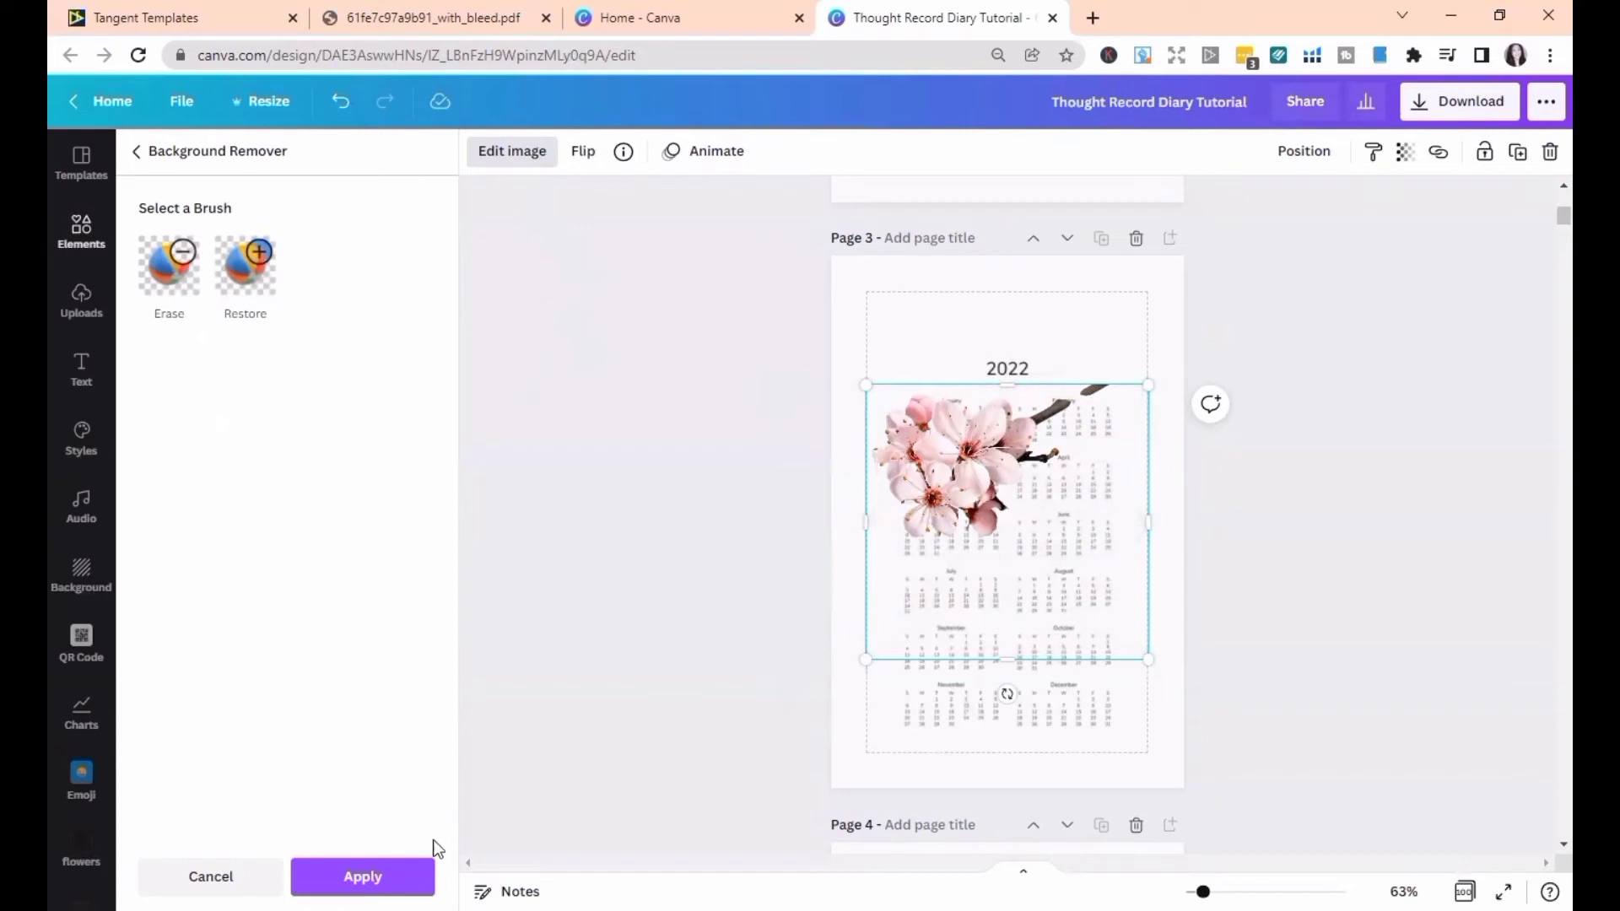
pyautogui.click(424, 869)
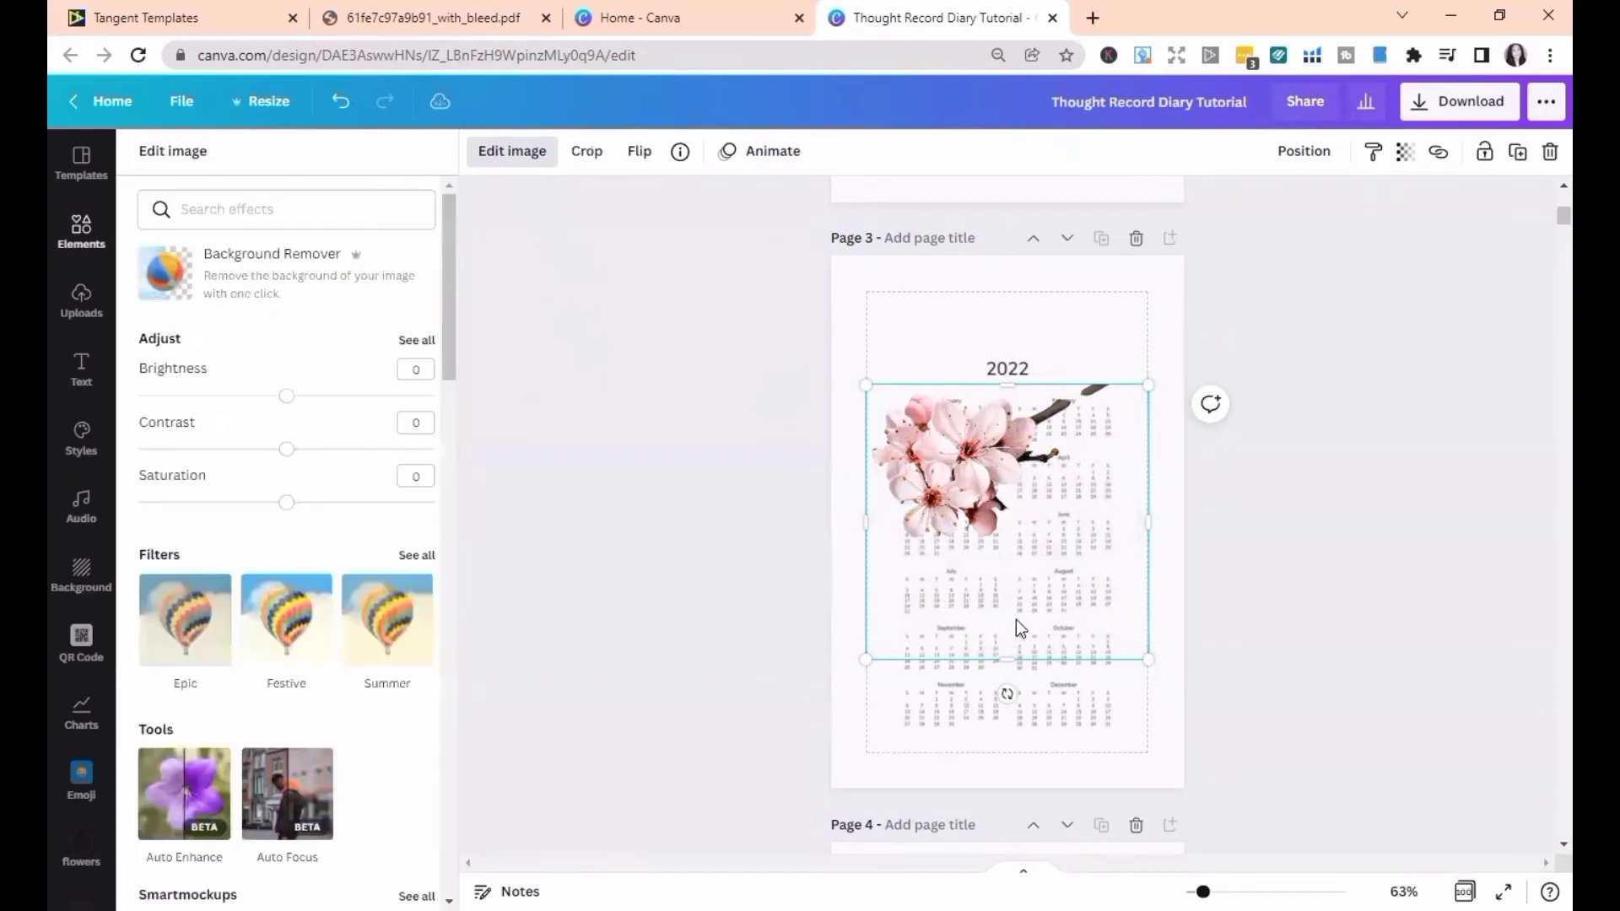
pyautogui.click(589, 151)
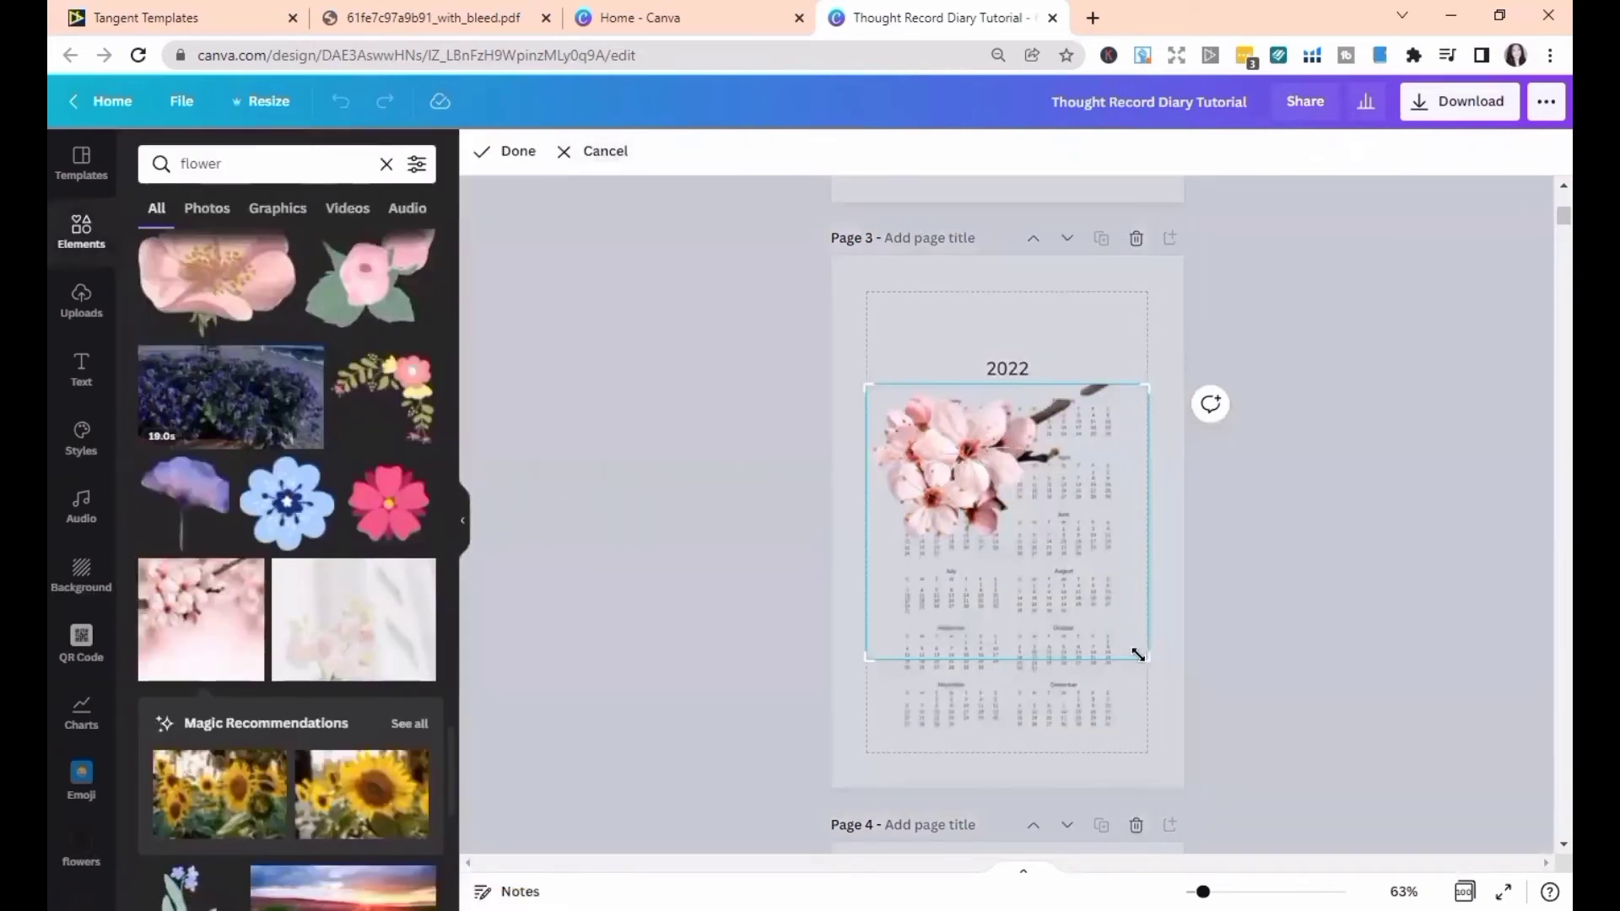
pyautogui.moveTo(1144, 659); pyautogui.dragTo(1143, 546)
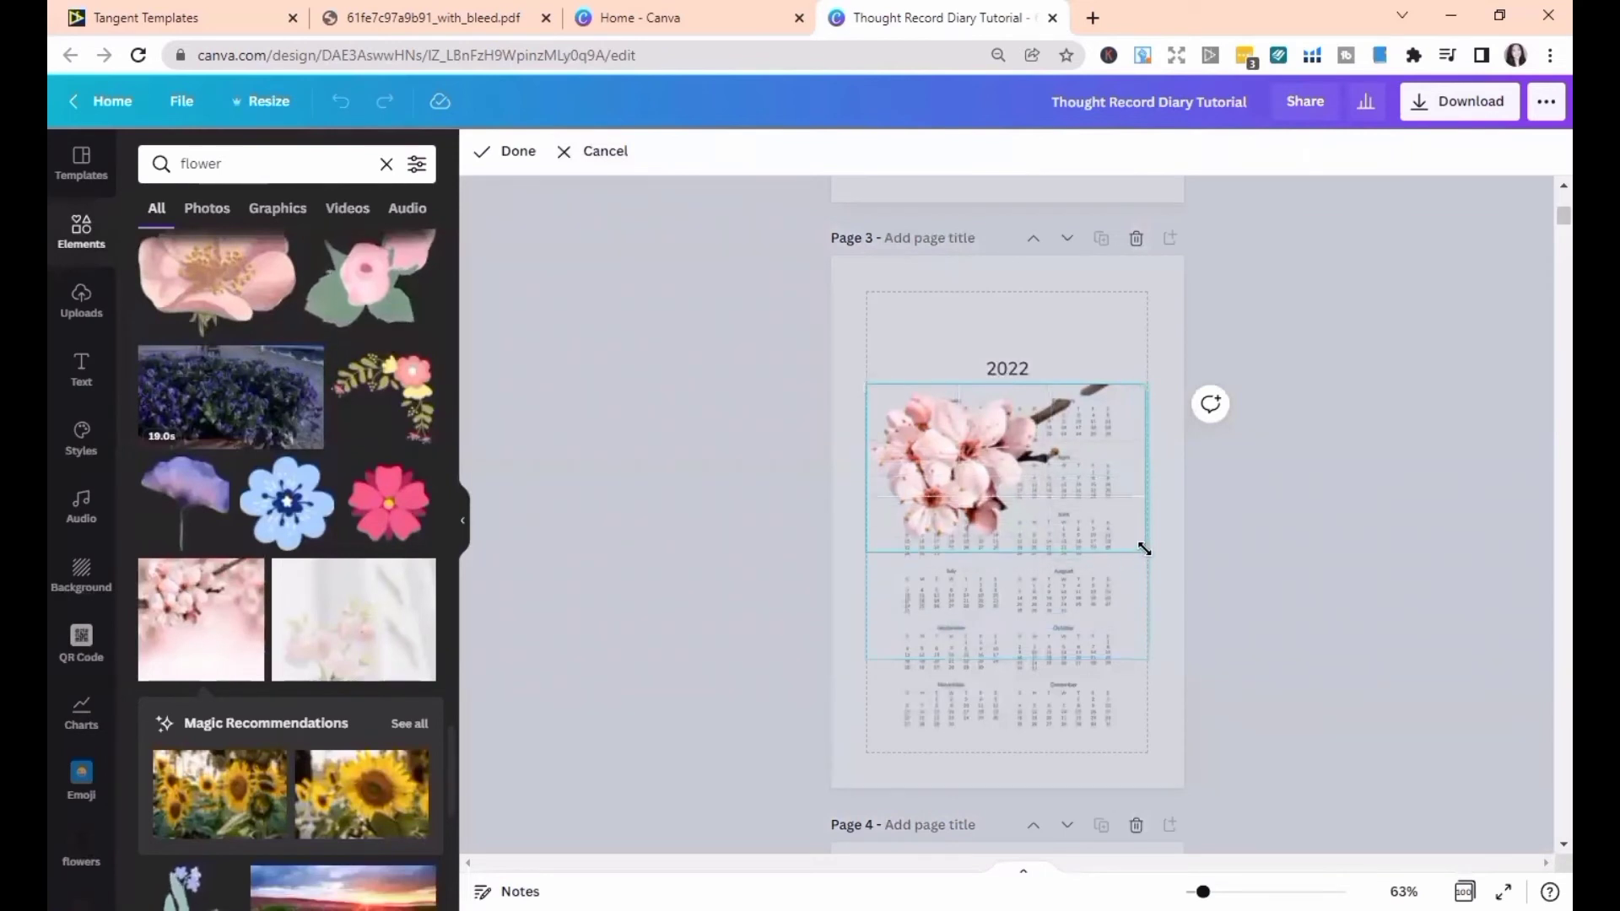
pyautogui.click(509, 153)
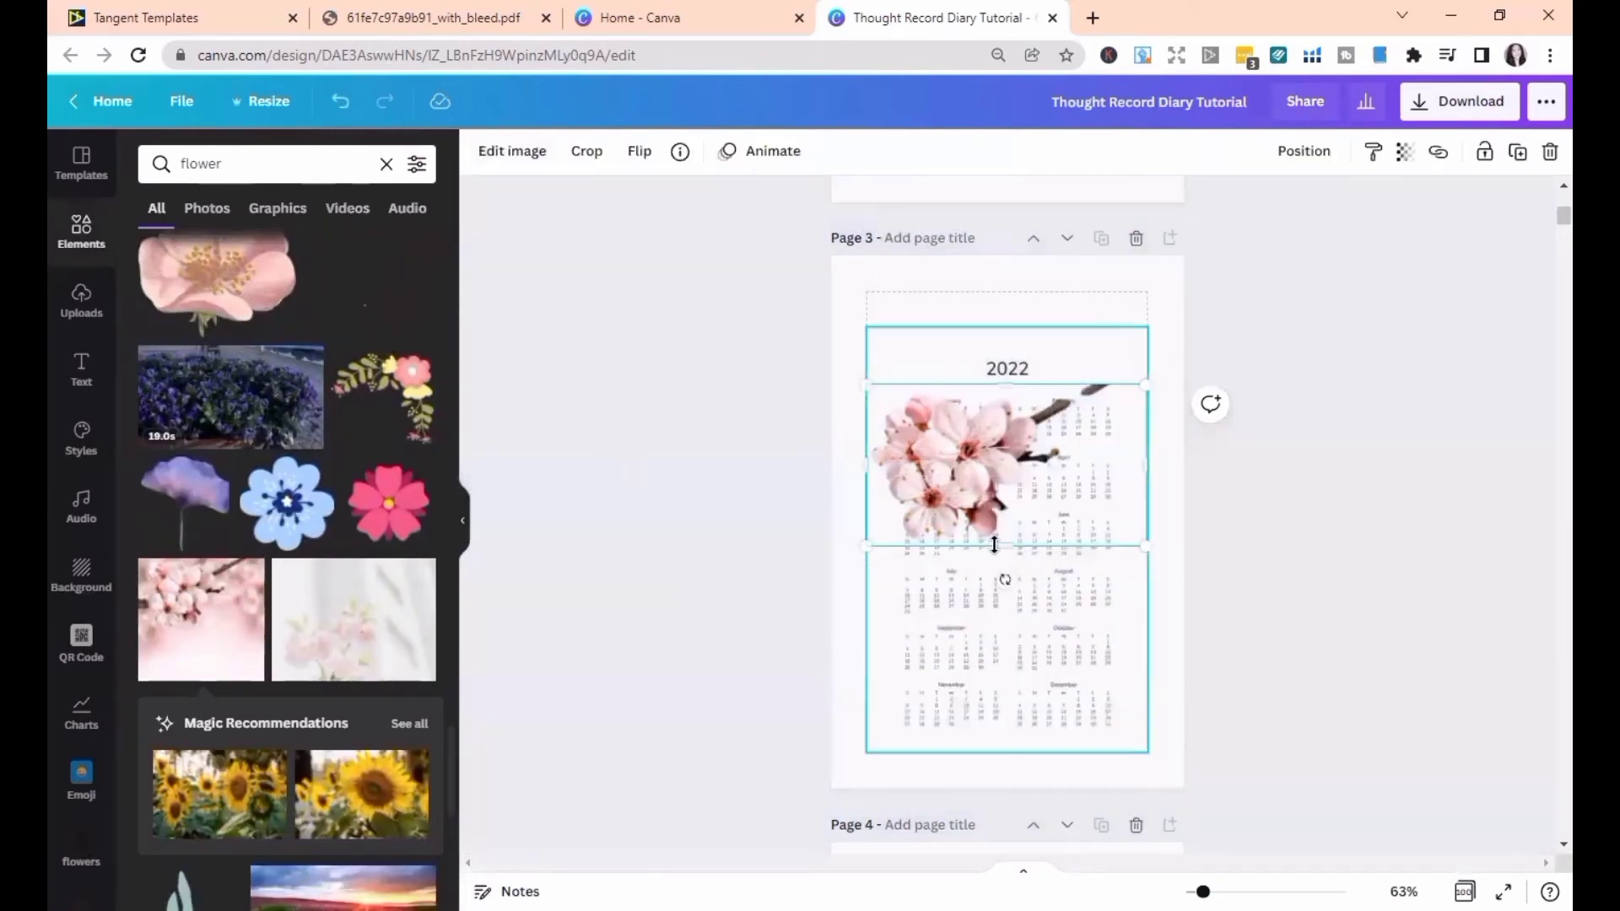
# - Place the cherry blossom in the upper-left margin corner of the 2022 page and shrink it to fit beside the year title
pyautogui.moveTo(982, 495); pyautogui.dragTo(983, 395)
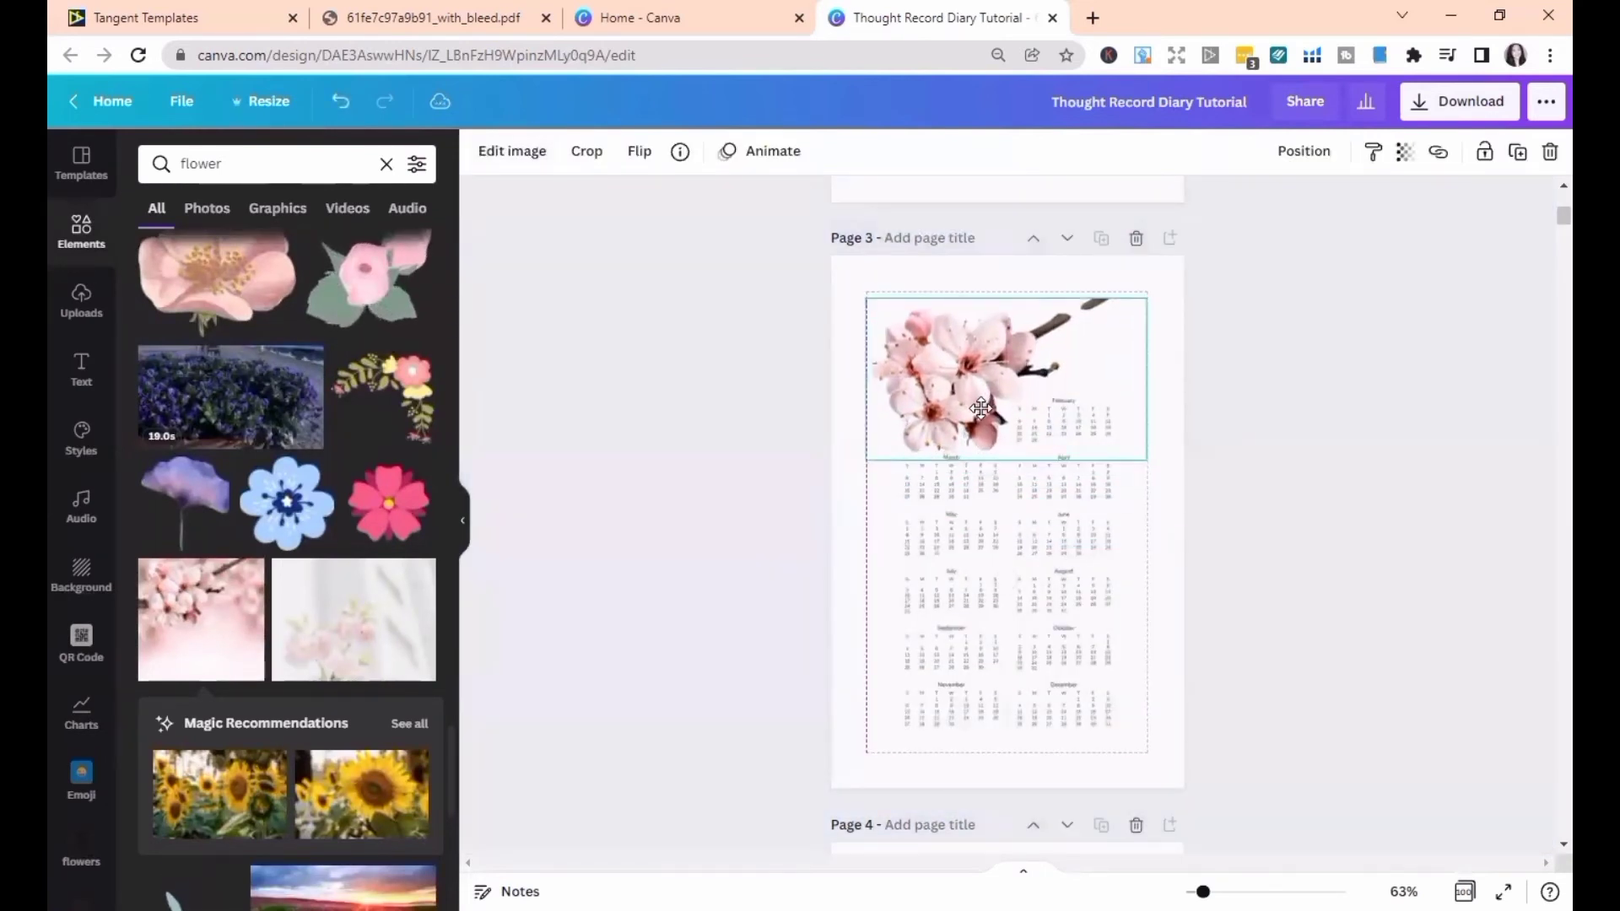
pyautogui.moveTo(1145, 453); pyautogui.dragTo(1023, 394)
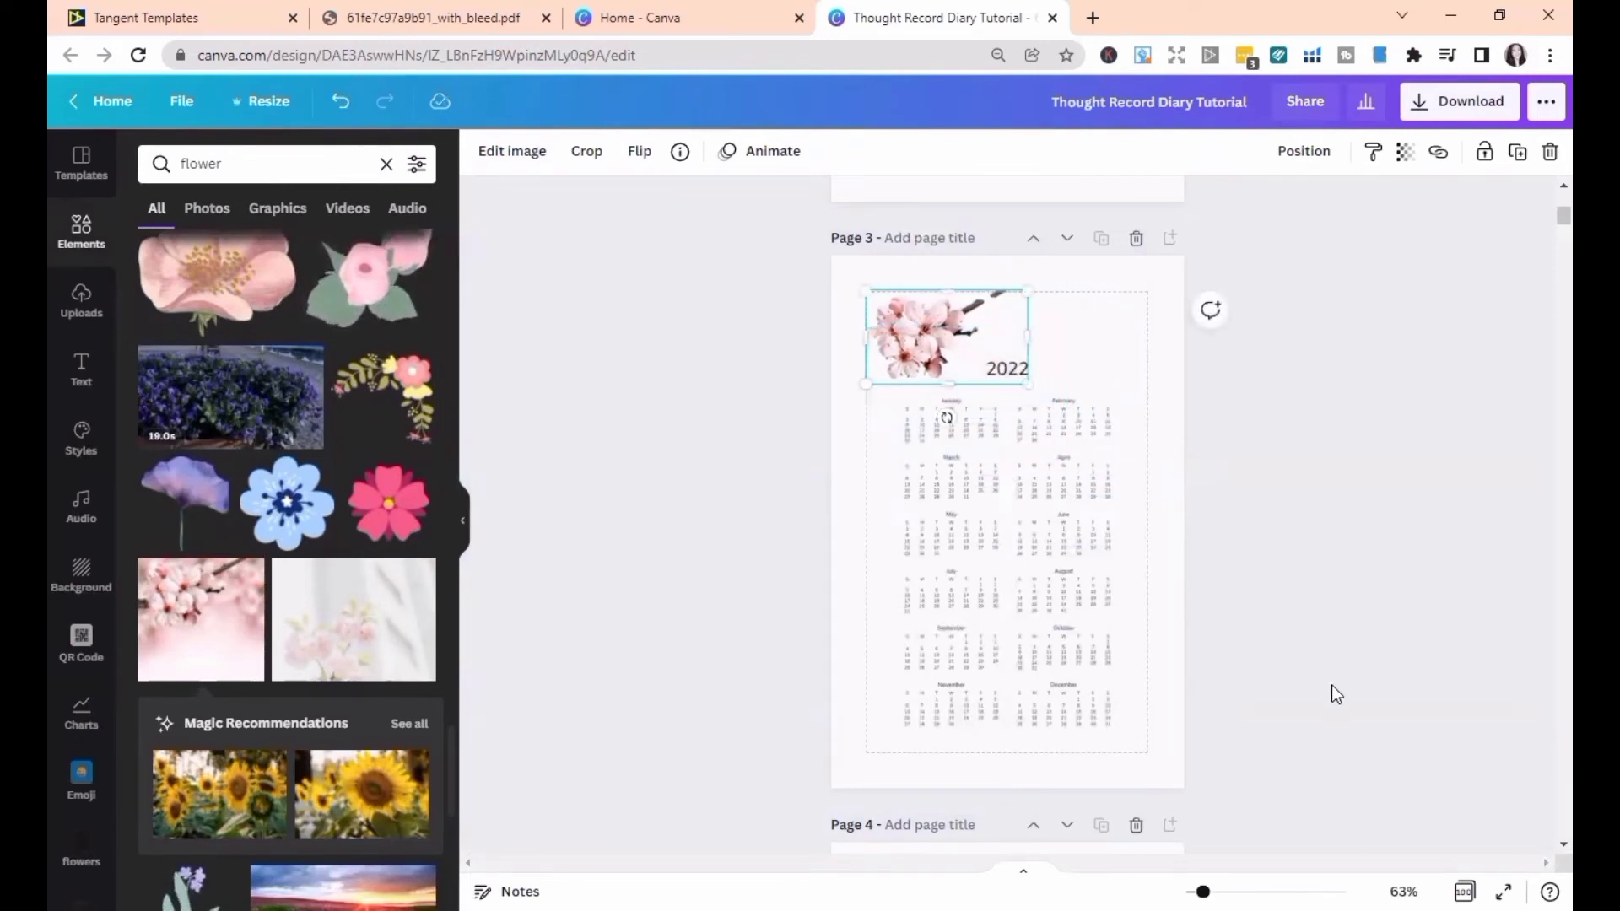
pyautogui.click(1179, 645)
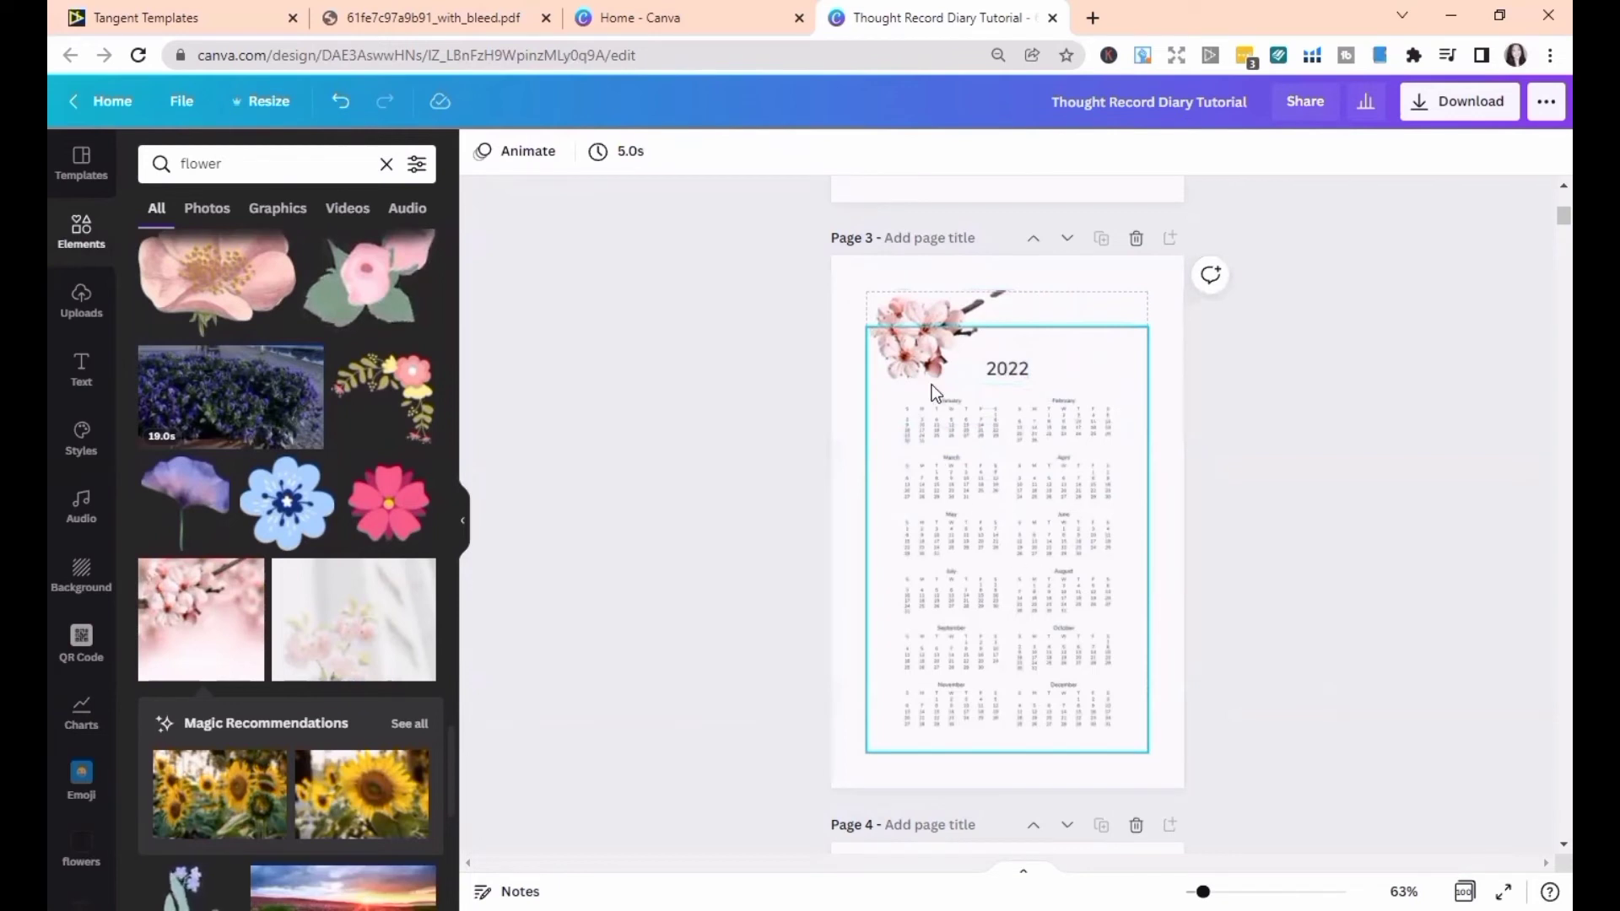
pyautogui.click(935, 354)
pyautogui.moveTo(1023, 290); pyautogui.dragTo(1021, 294)
pyautogui.click(1261, 582)
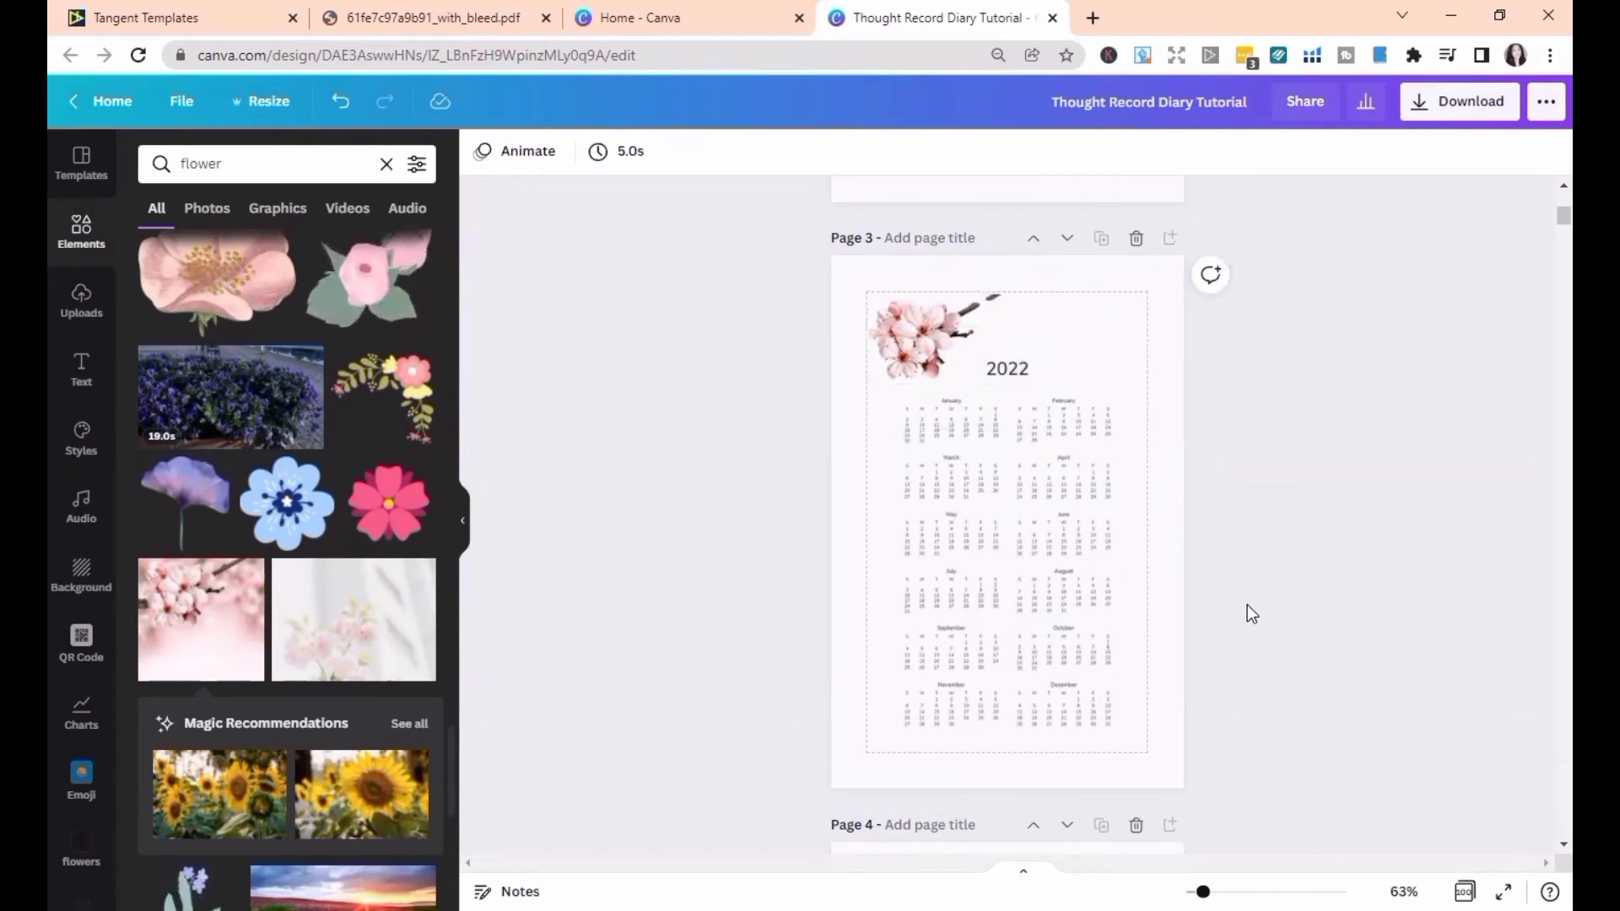
# - Apply the Greyscale filter to the cherry blossom and delete the picture from the 2022 page
pyautogui.click(929, 348)
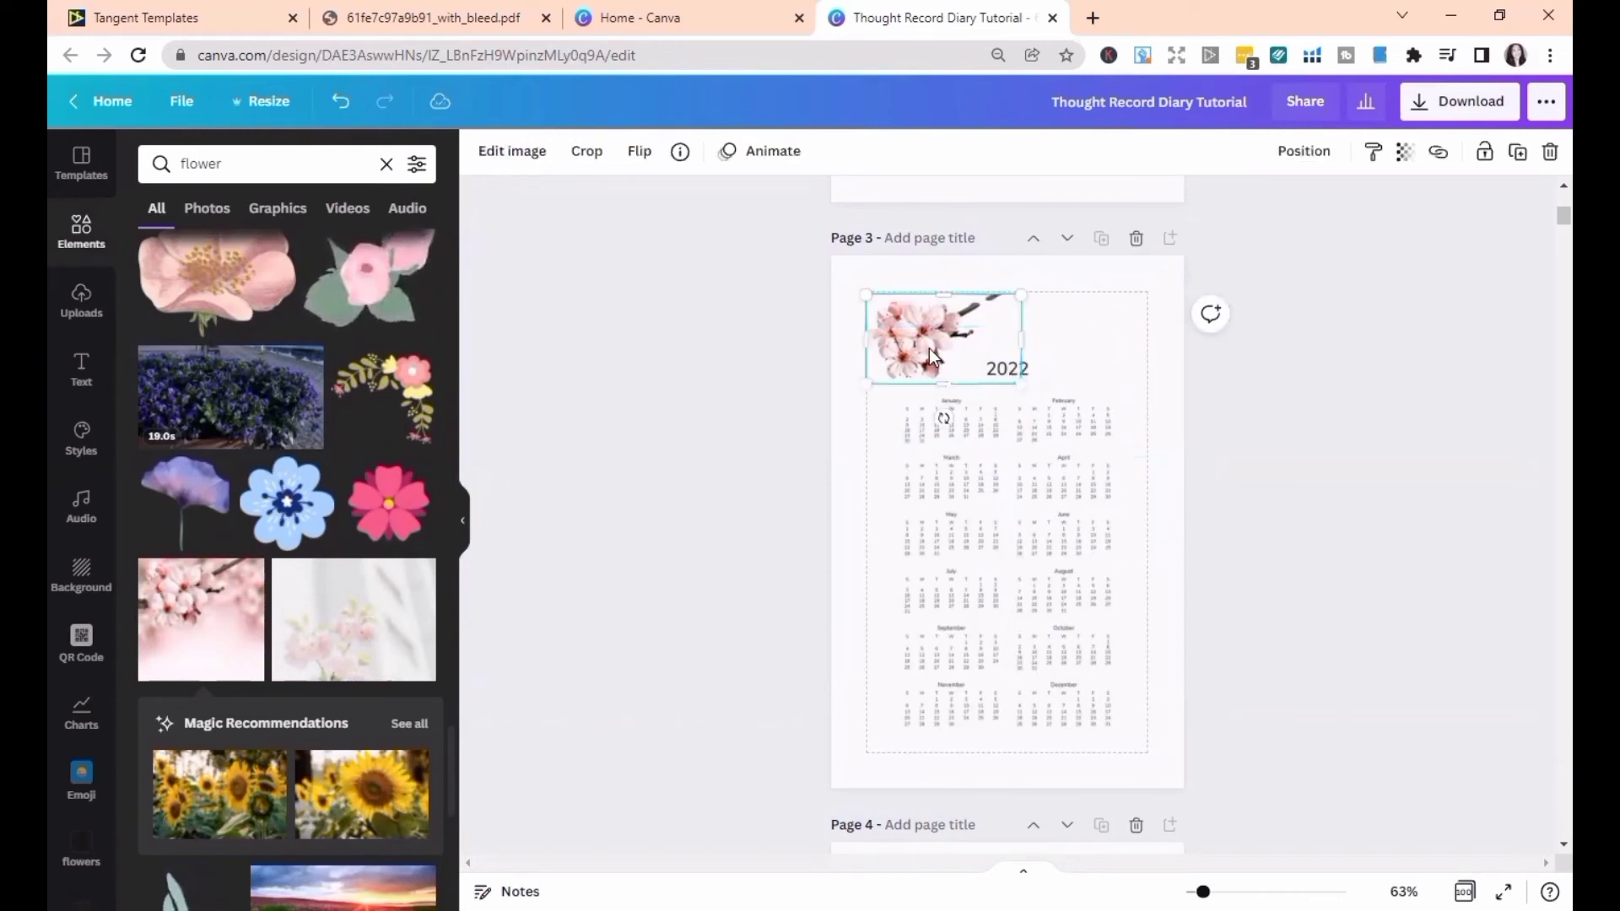
pyautogui.click(523, 156)
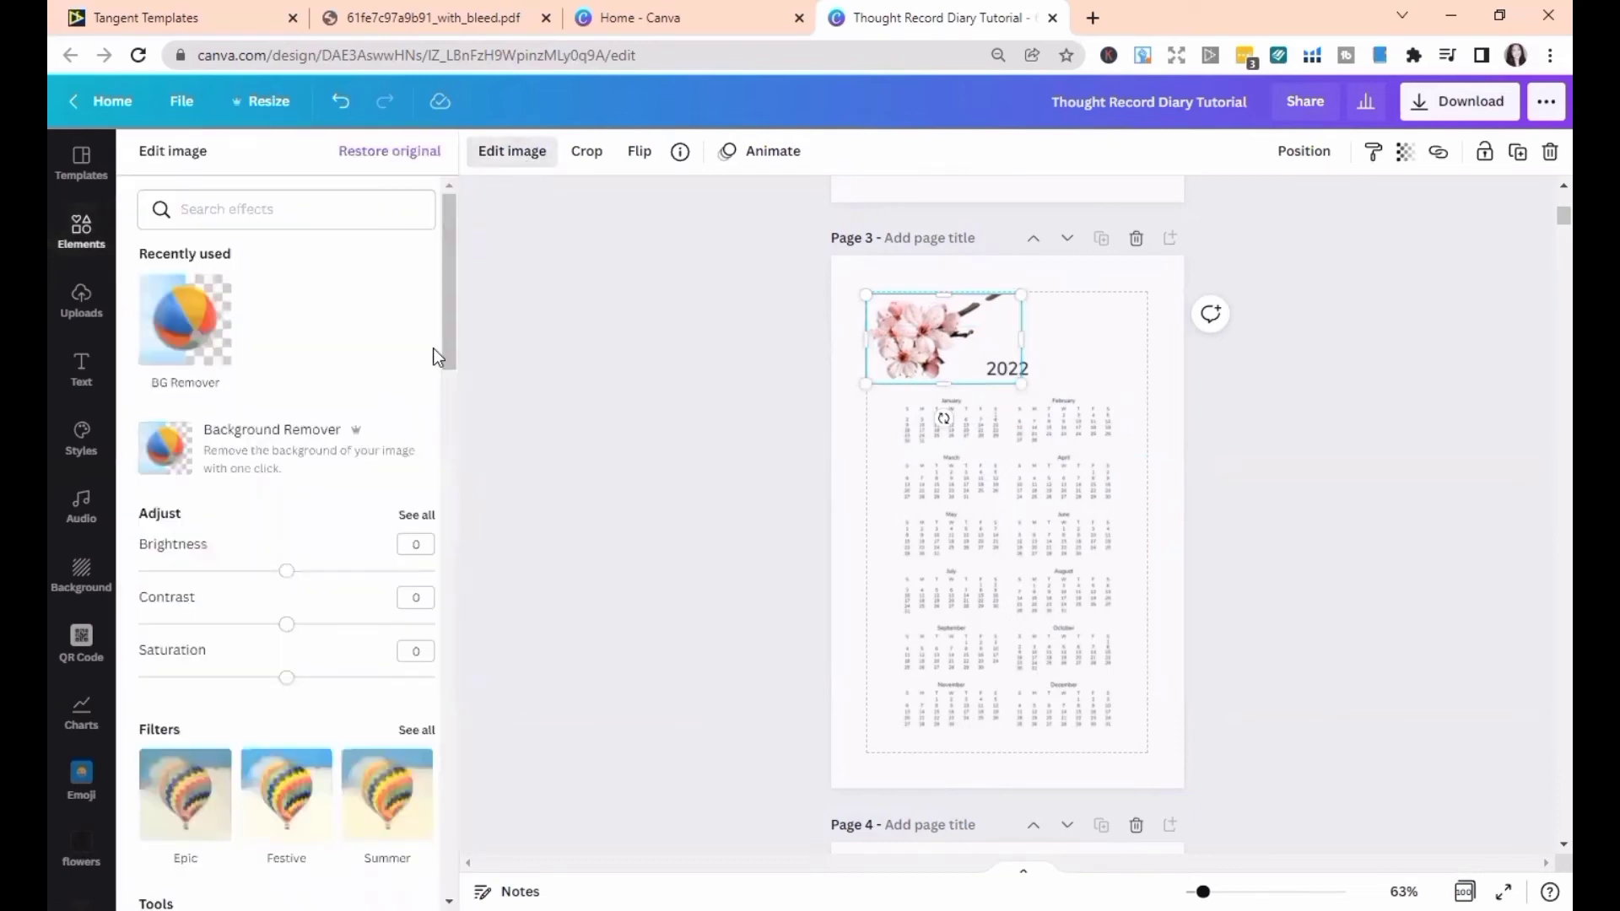
pyautogui.scroll(-6, 448, 353)
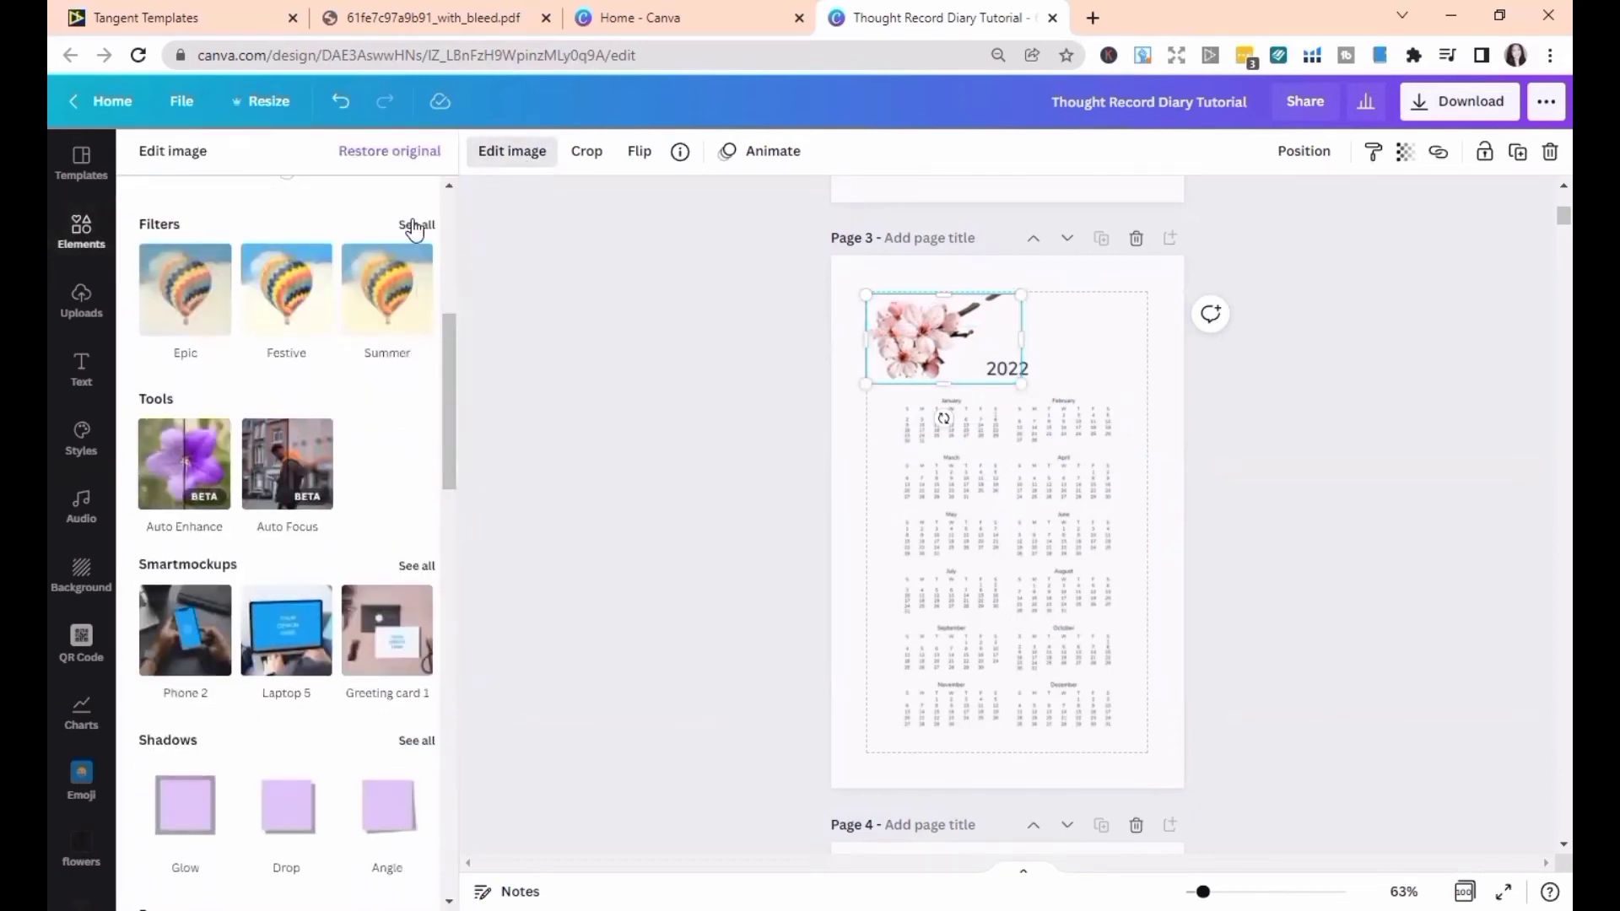
pyautogui.click(414, 225)
pyautogui.moveTo(448, 497); pyautogui.dragTo(449, 690)
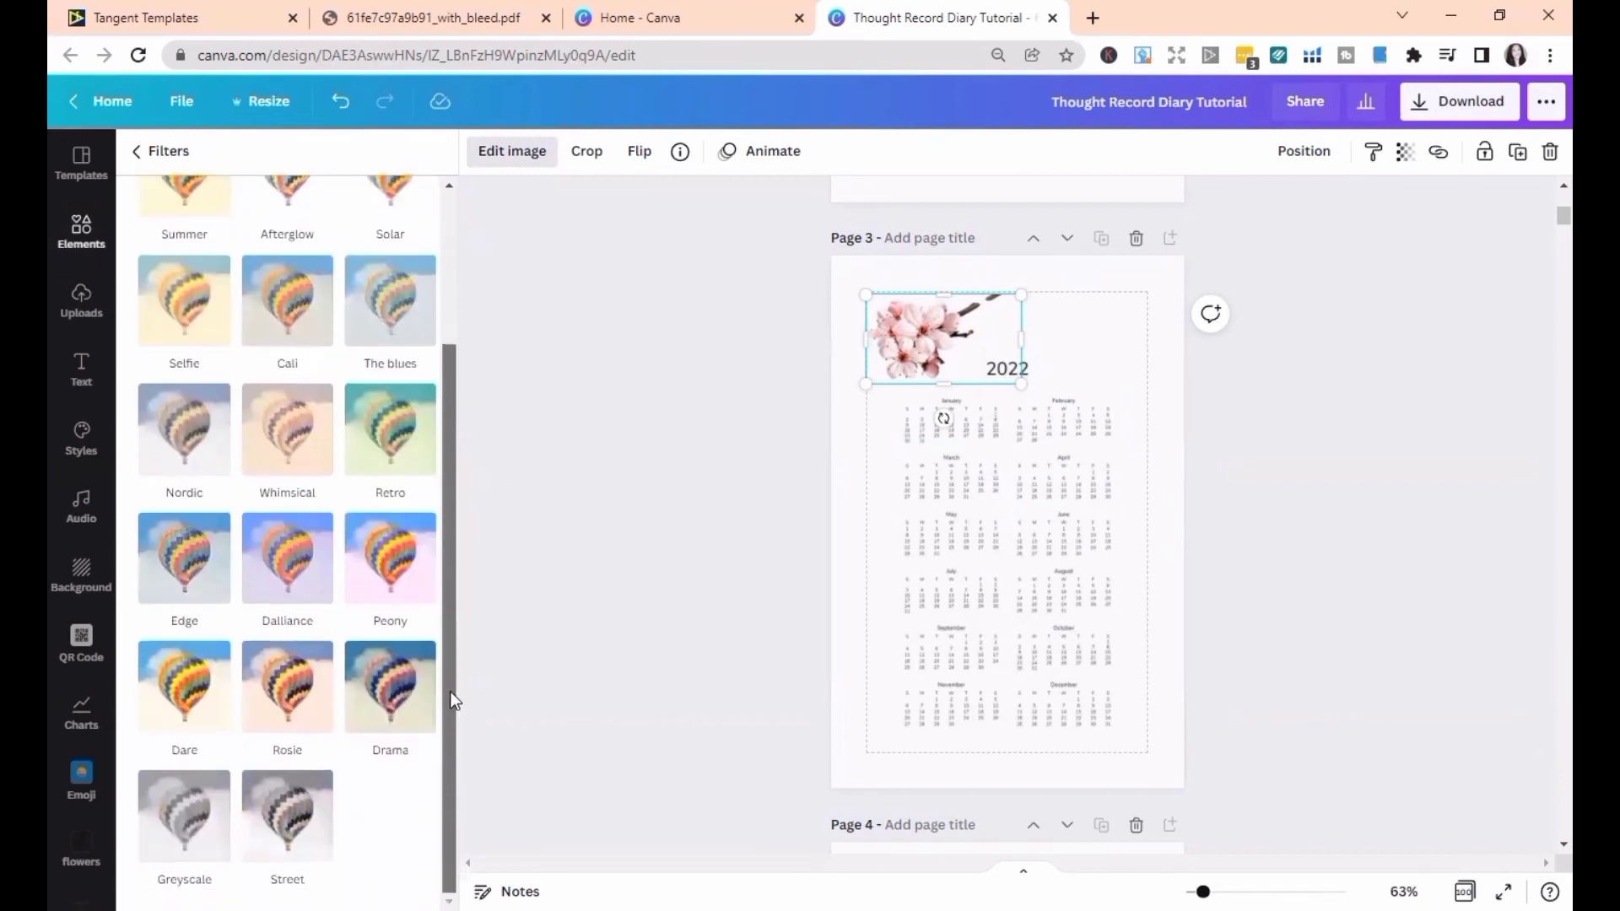
pyautogui.click(285, 831)
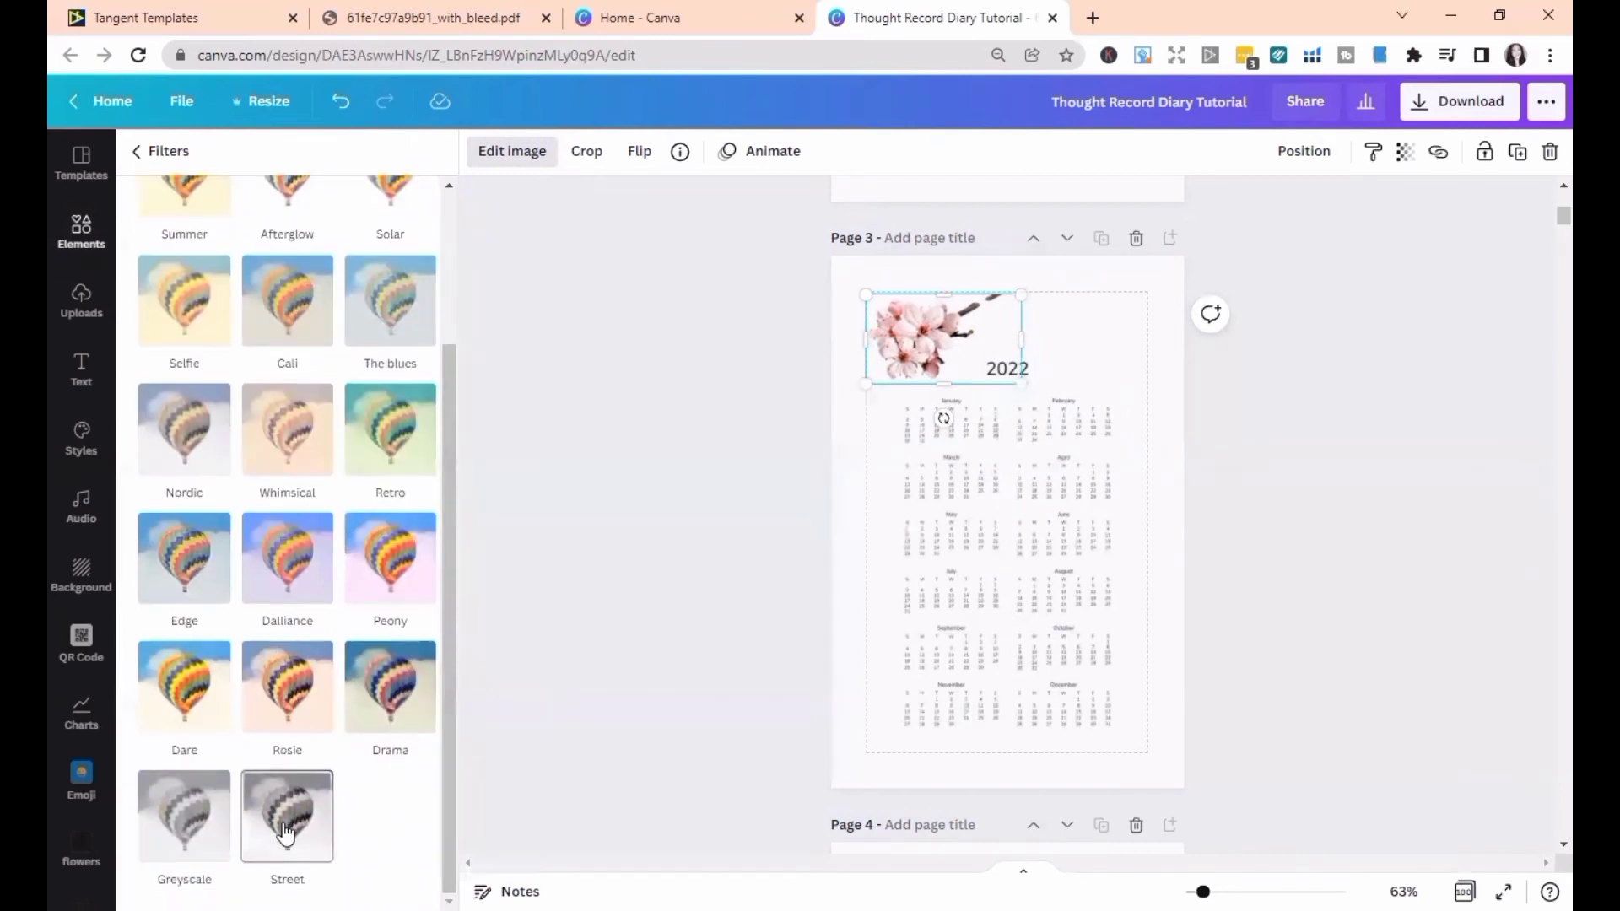
pyautogui.click(200, 845)
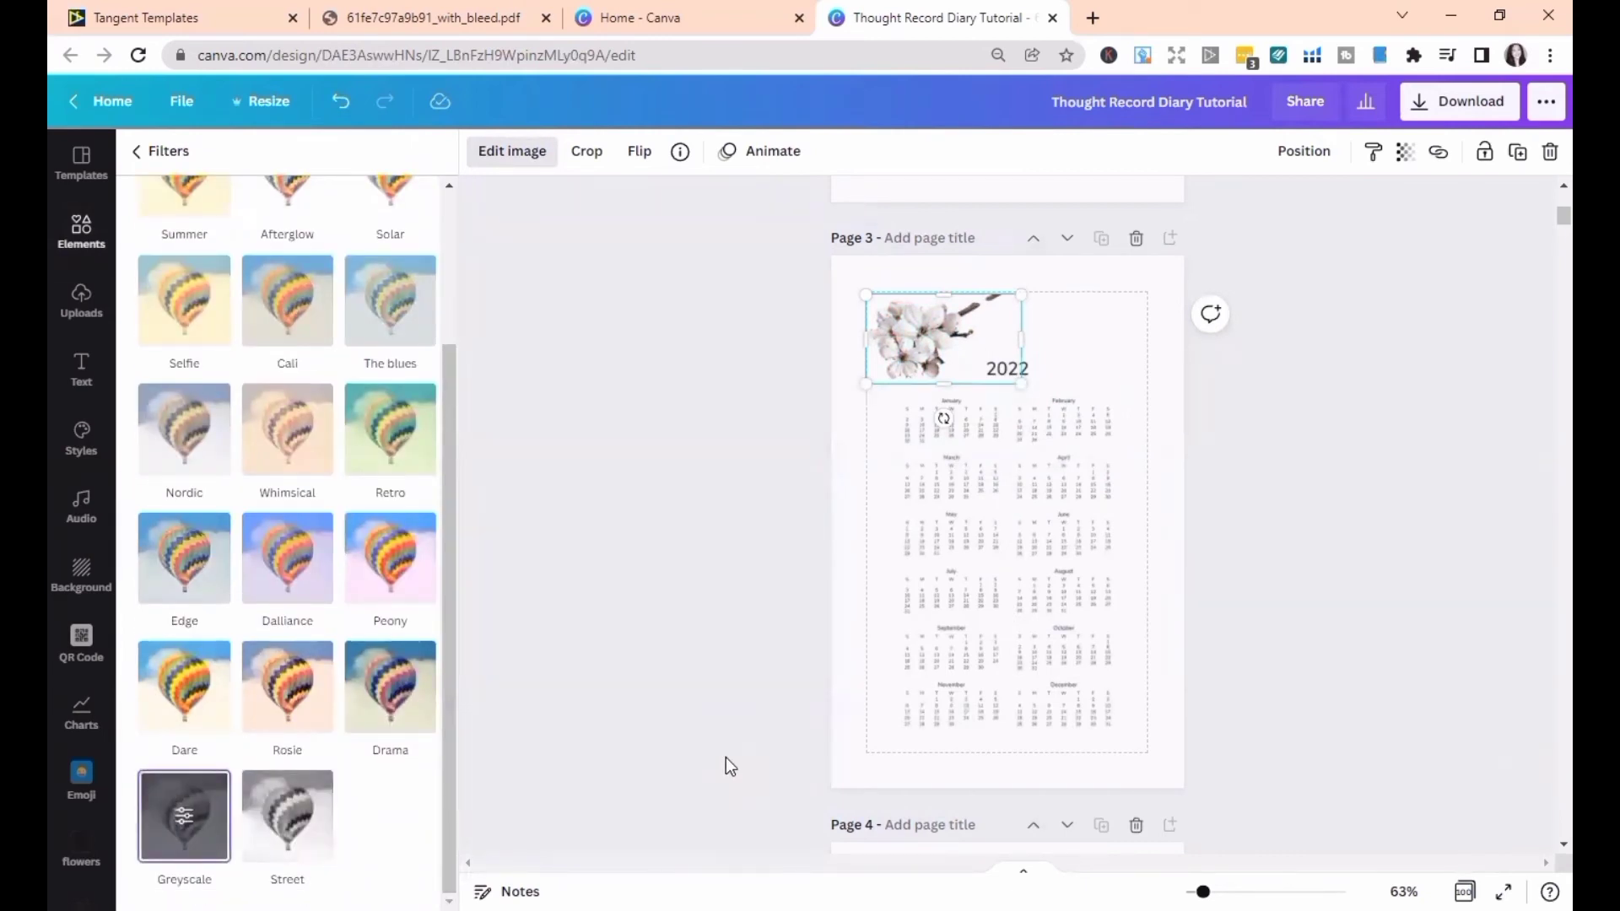
pyautogui.press('Escape')
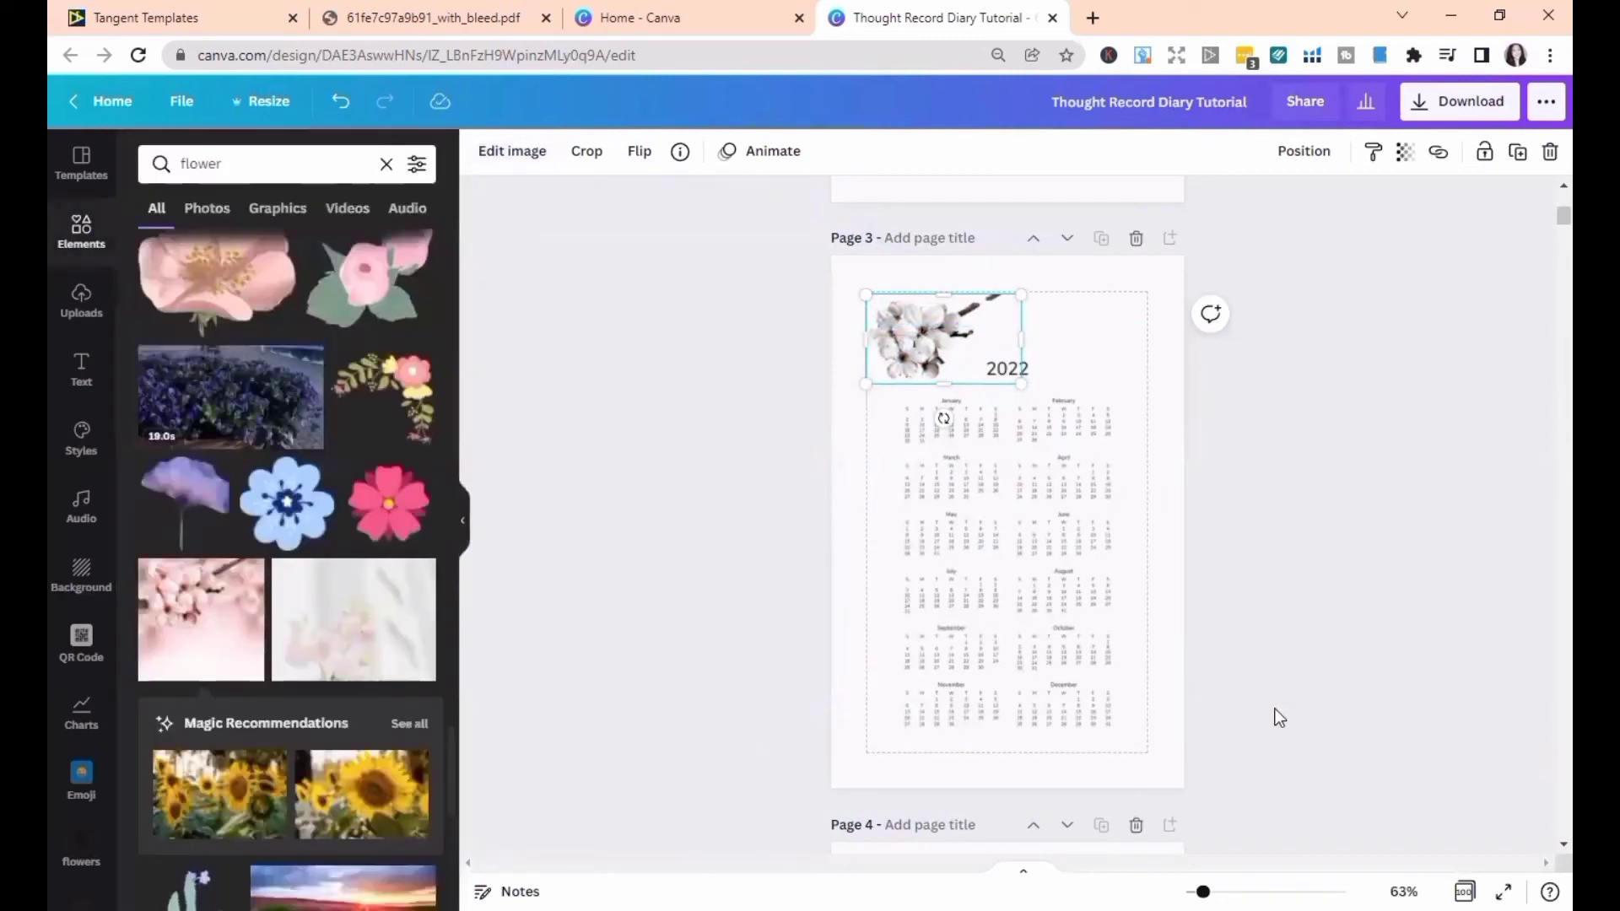
pyautogui.press('Escape')
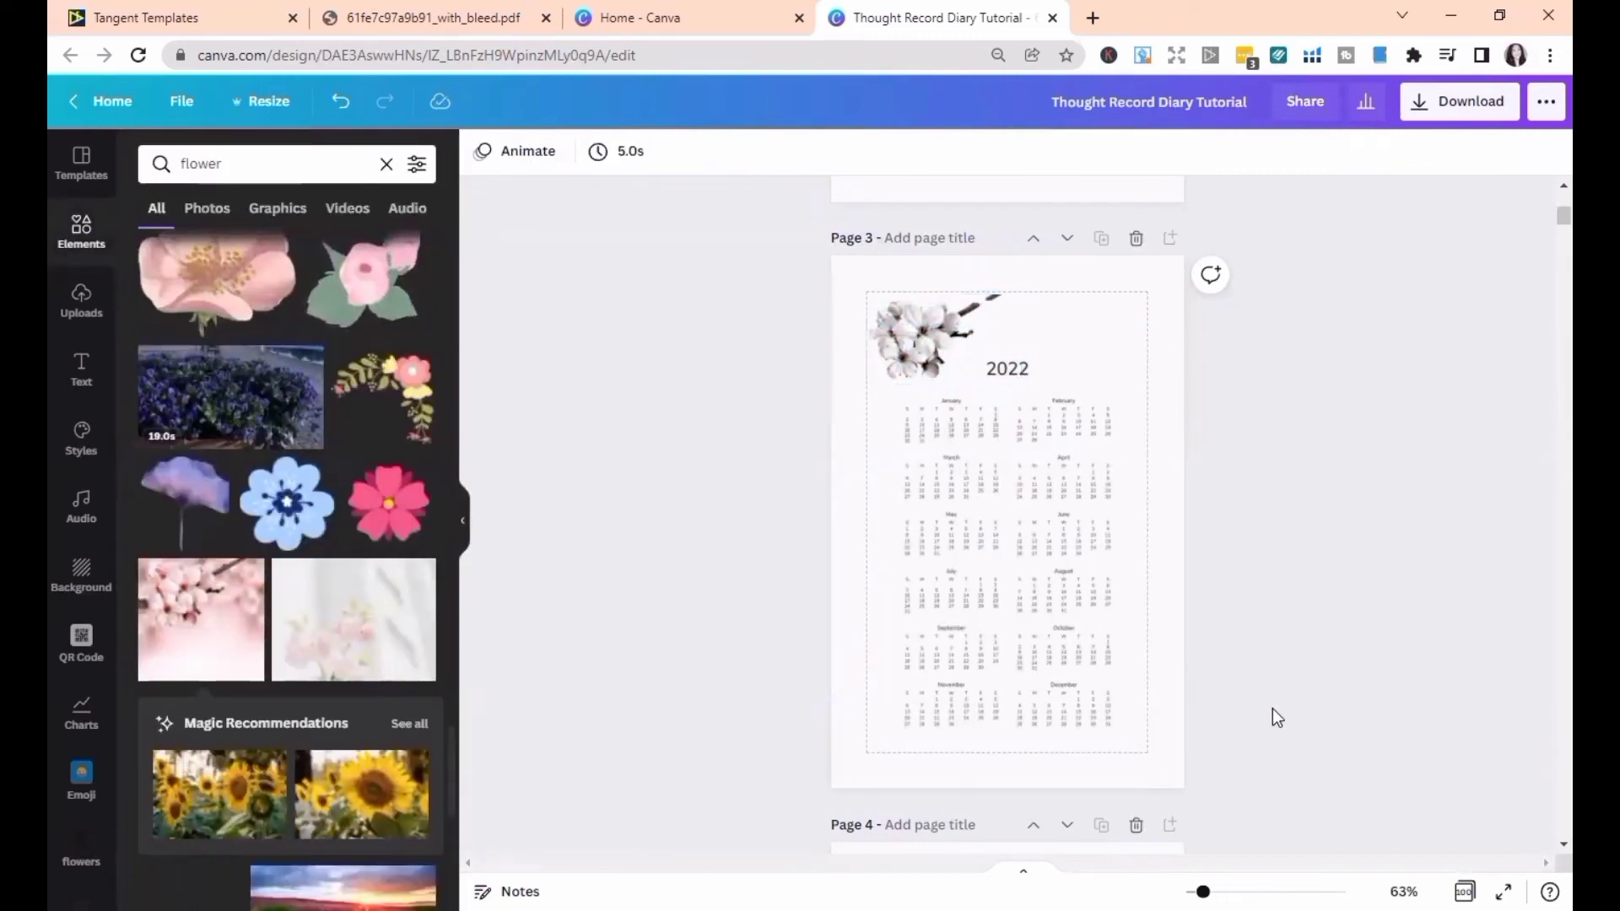
pyautogui.click(951, 338)
pyautogui.press('Delete')
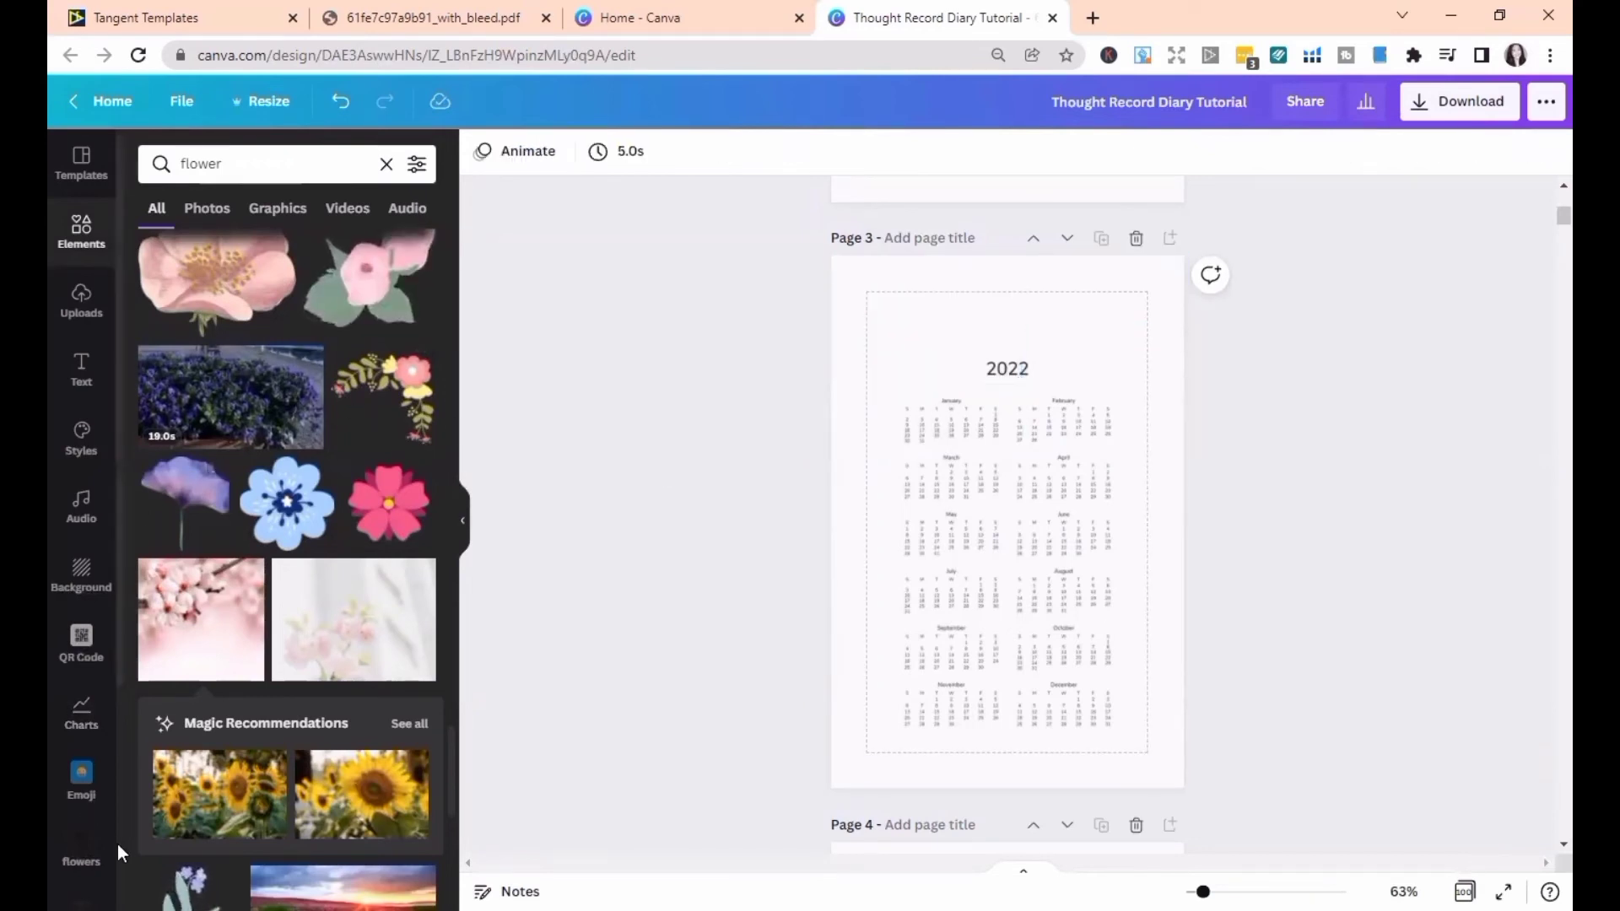
# - Insert the pink rose spray from the Therapy Journal's flowers folder onto the 2022 page and crop away its empty area
pyautogui.scroll(-3, 76, 823)
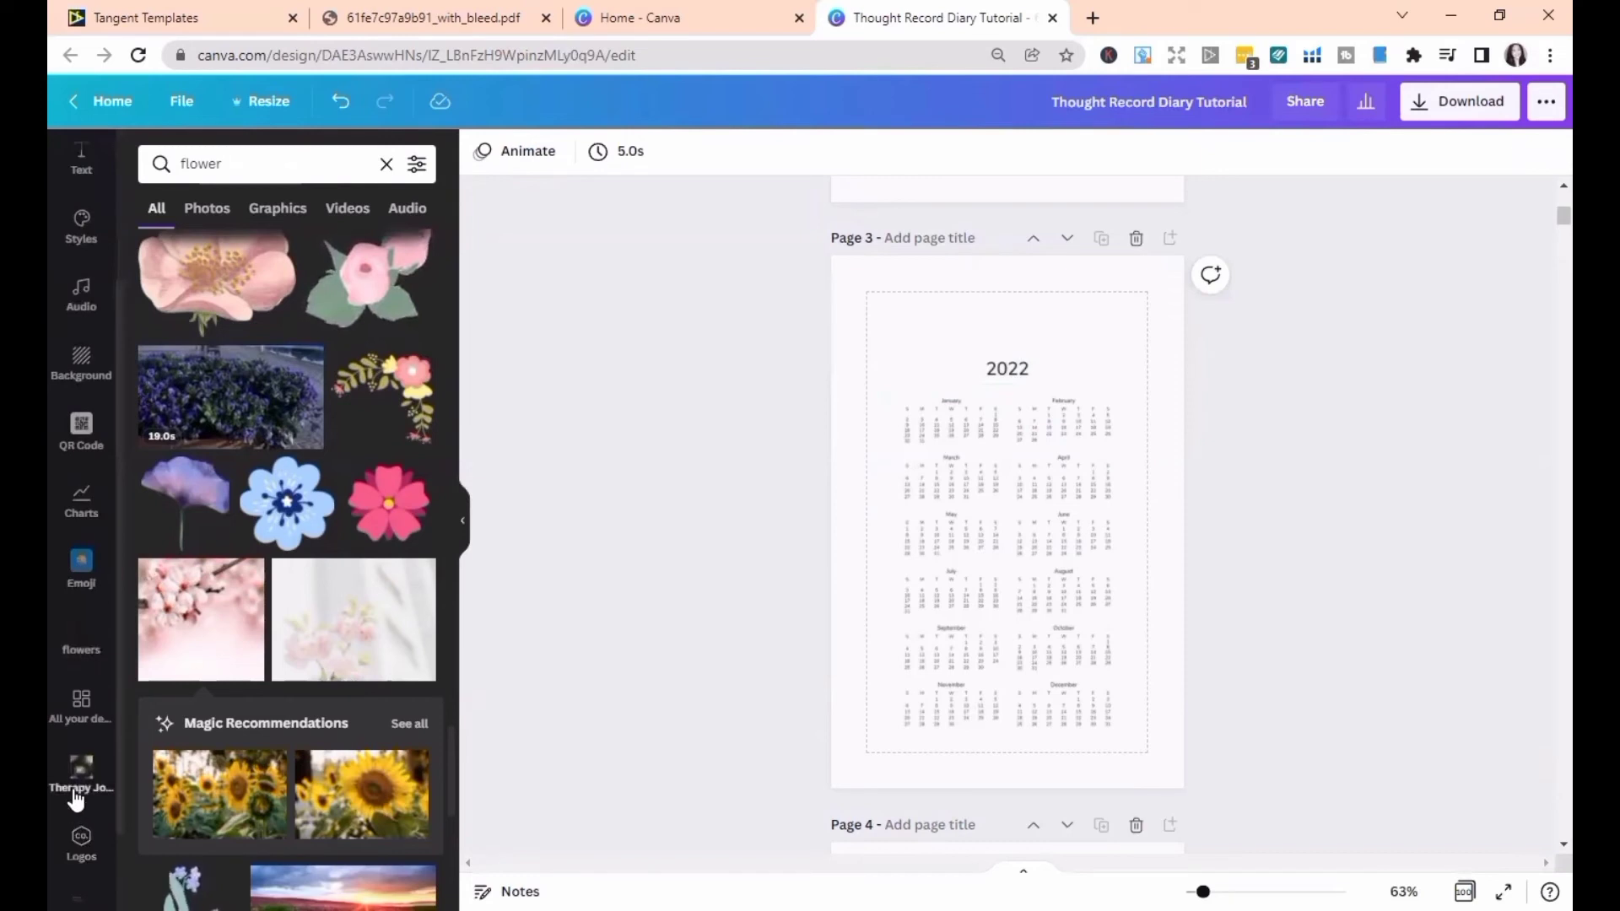
pyautogui.click(75, 795)
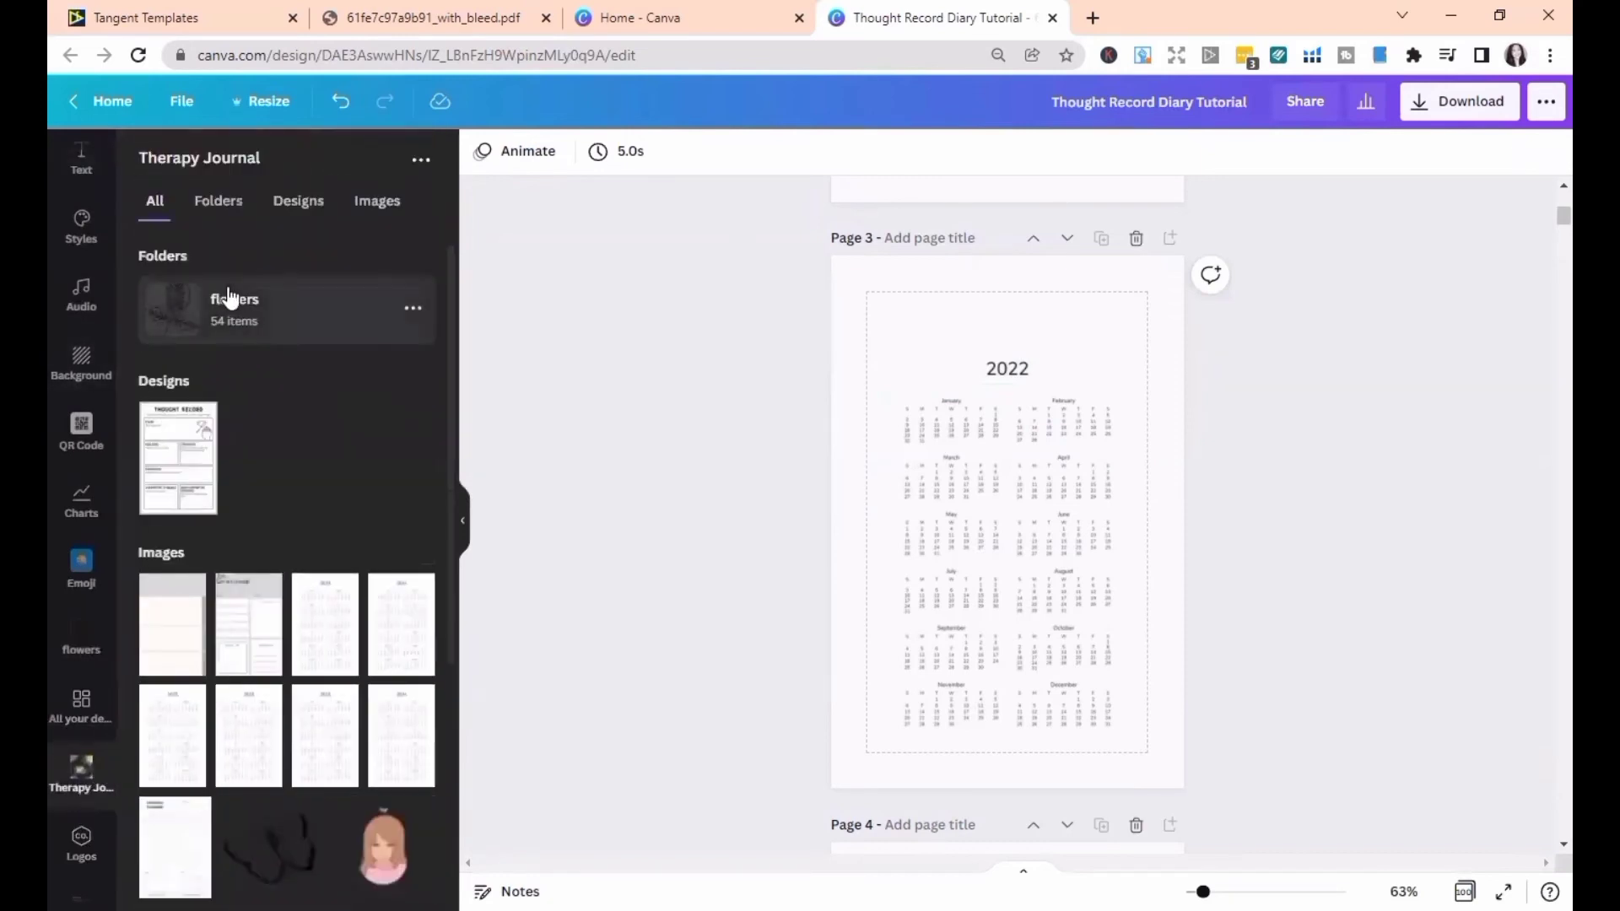
pyautogui.click(231, 328)
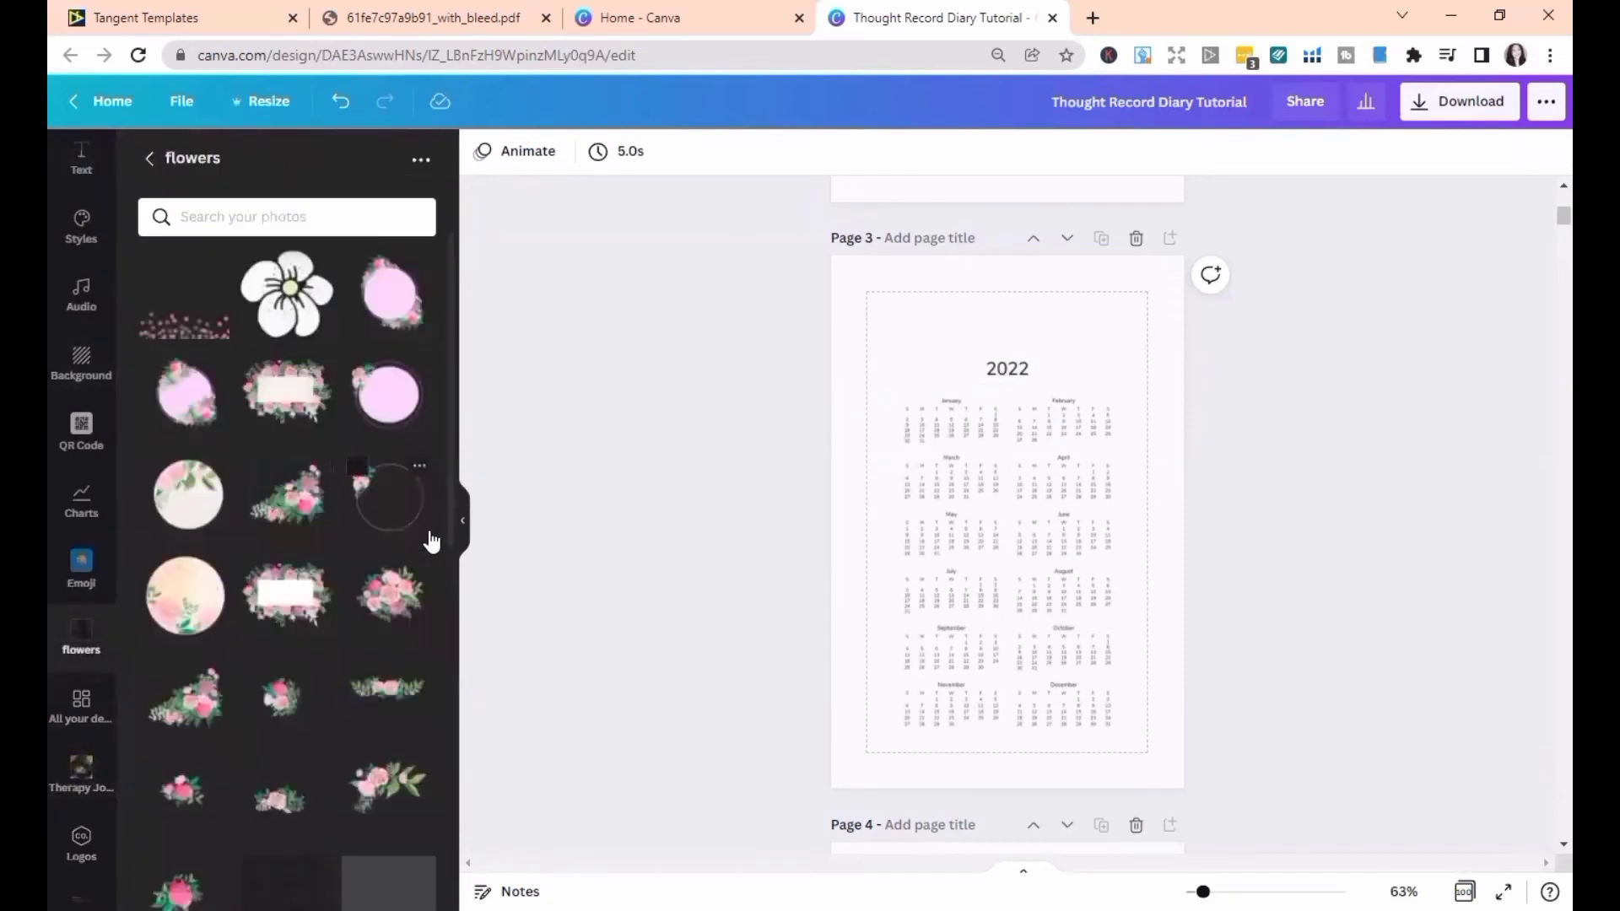
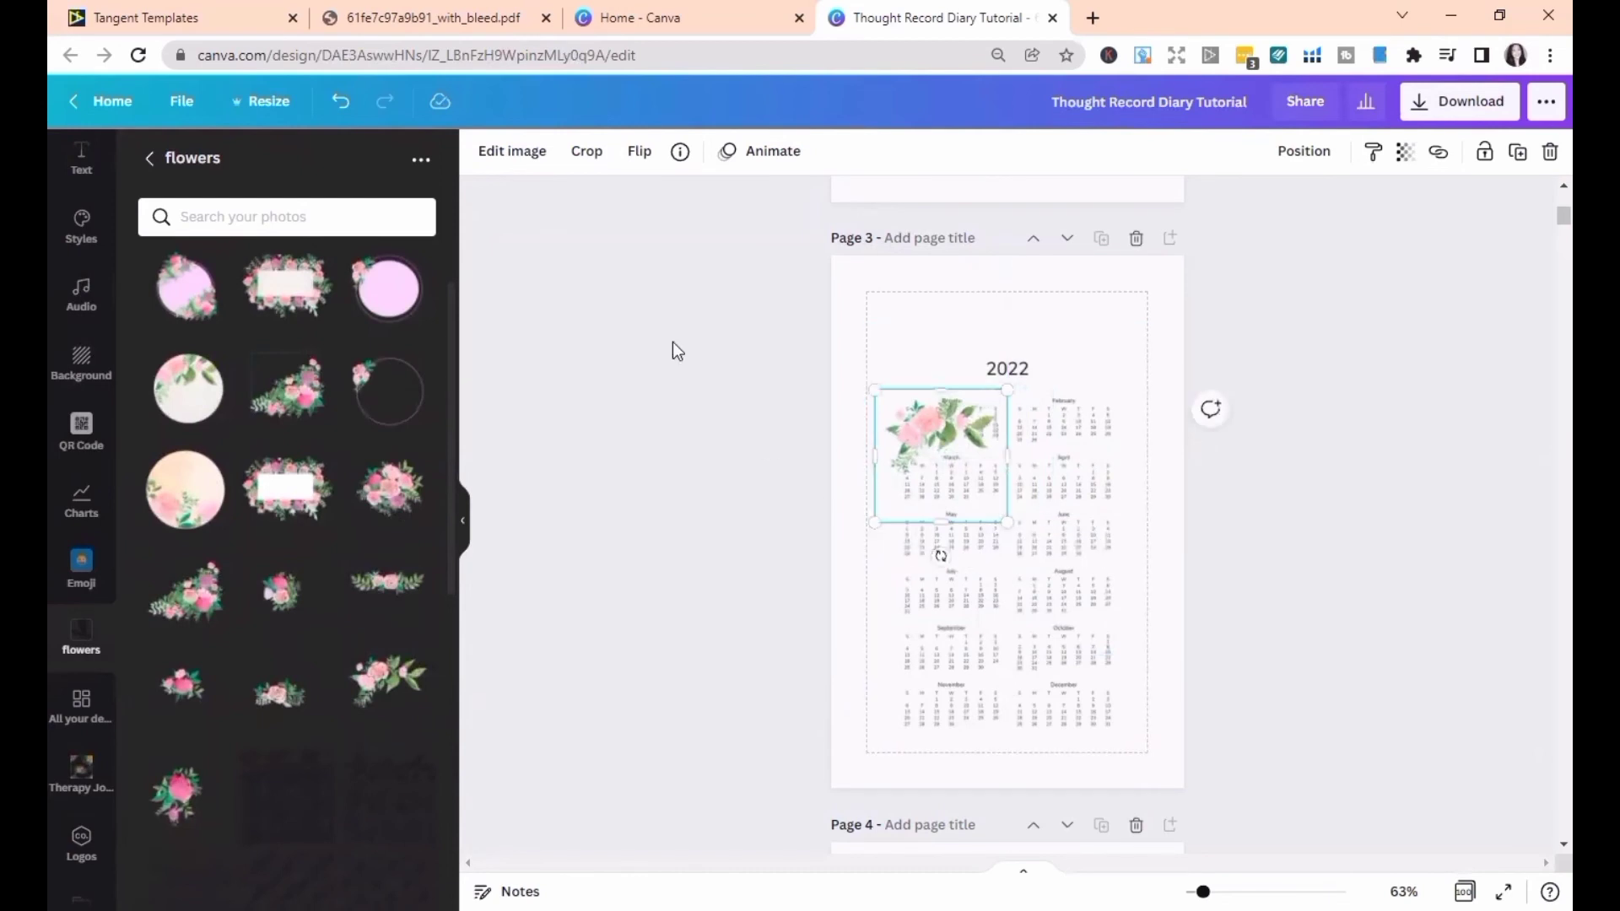
pyautogui.click(587, 152)
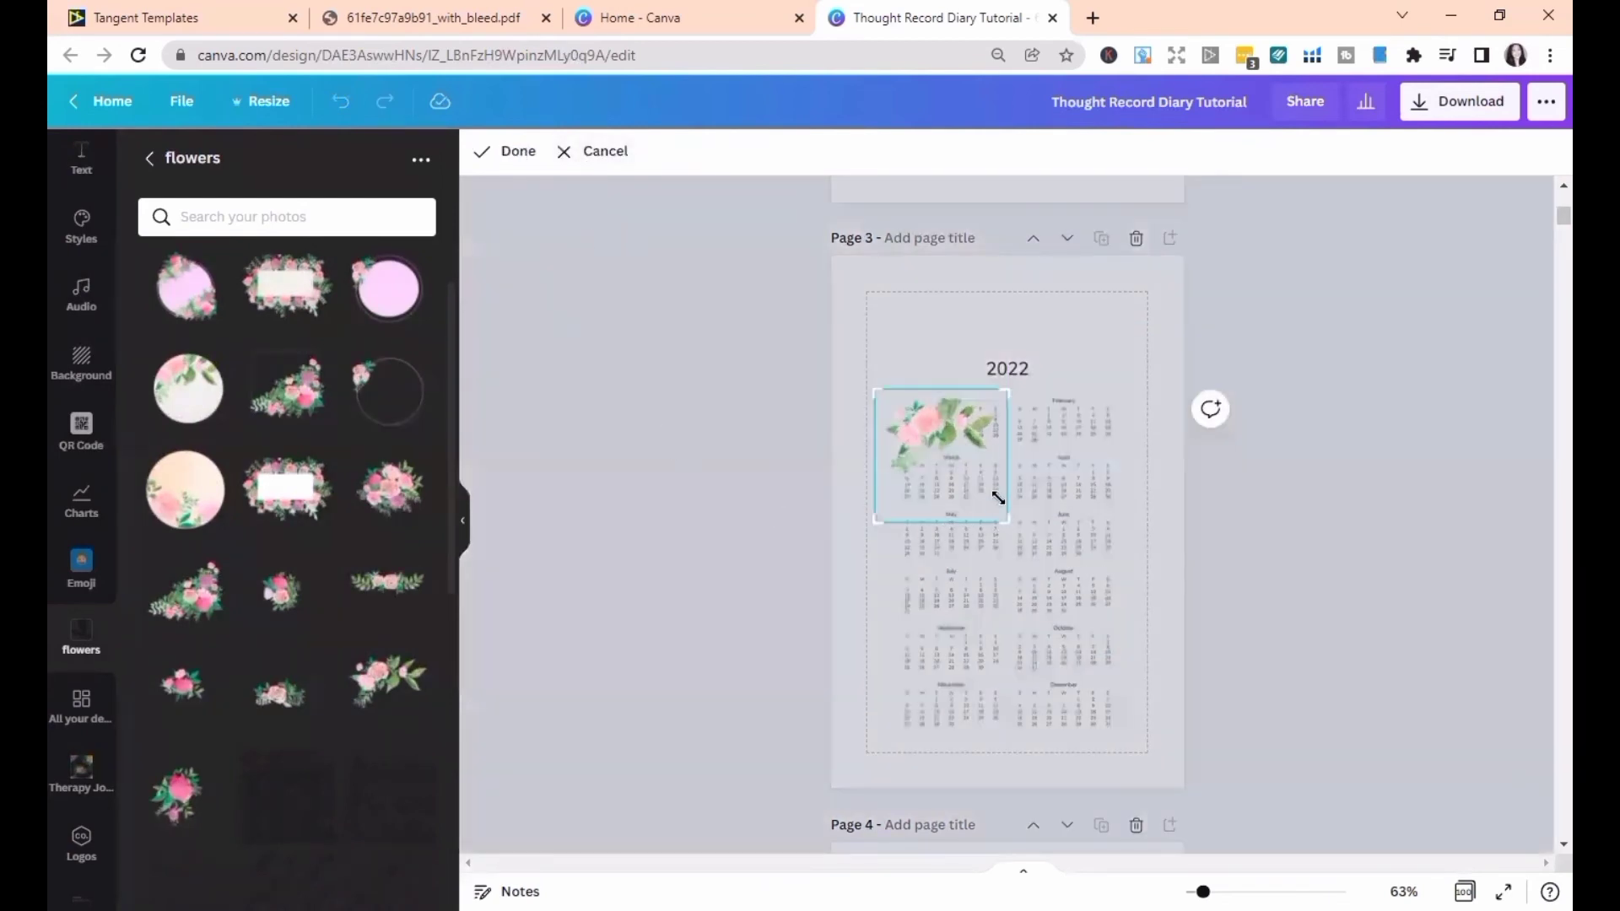
pyautogui.click(1397, 619)
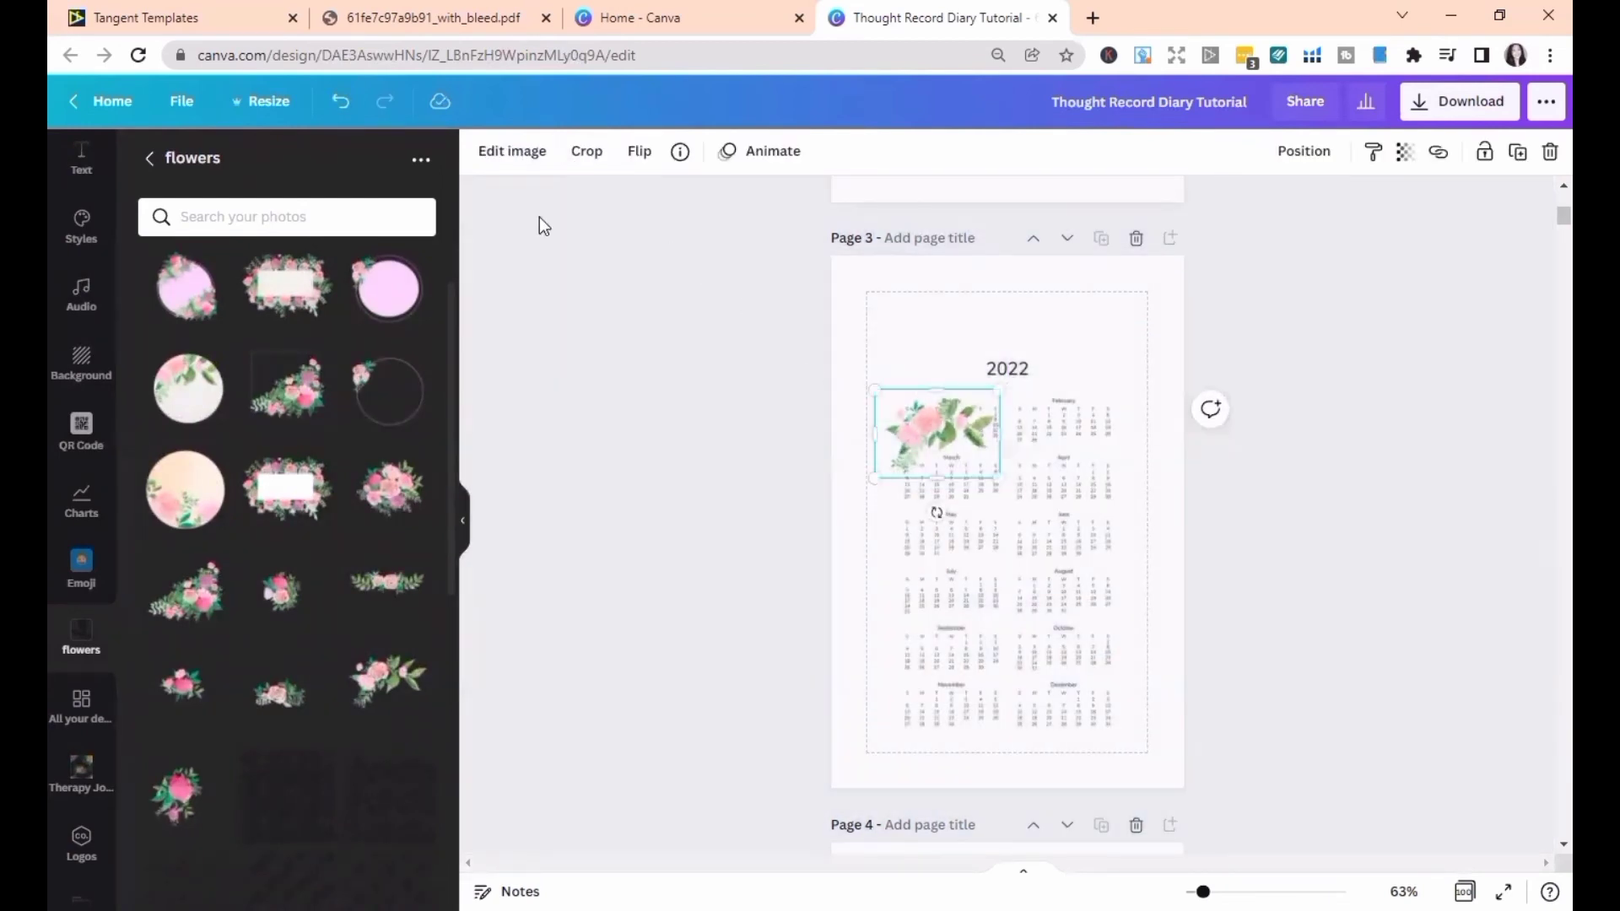
# - Apply the Street filter to the pink rose spray on the 2022 page
pyautogui.click(506, 153)
pyautogui.moveTo(448, 352); pyautogui.dragTo(438, 419)
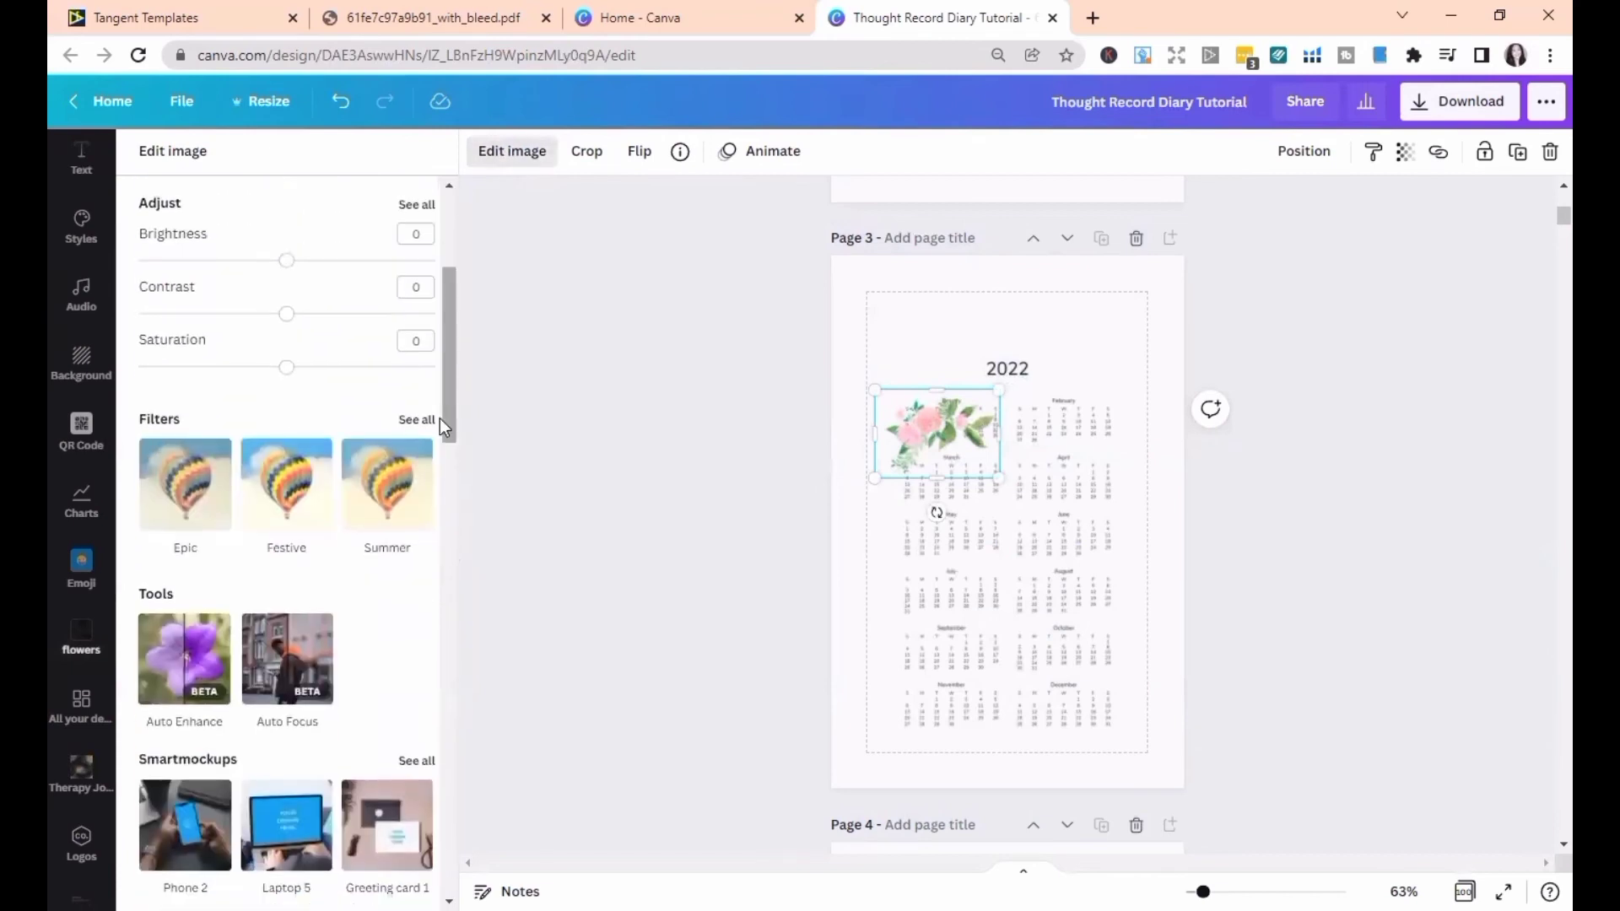
pyautogui.click(422, 417)
pyautogui.scroll(-3, 430, 675)
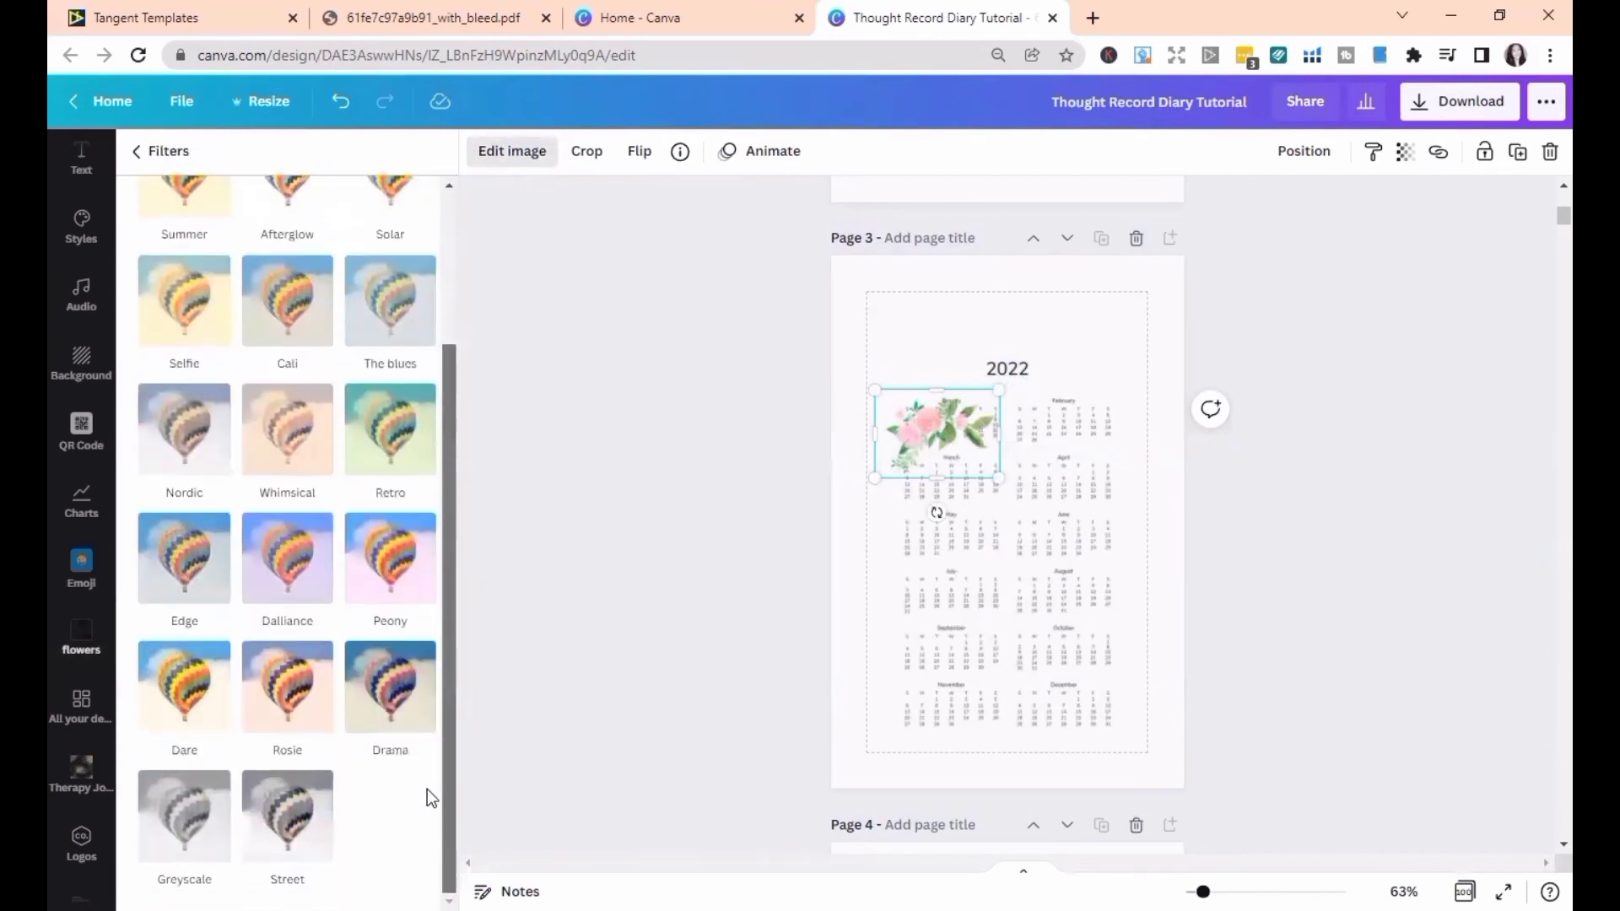
pyautogui.click(288, 814)
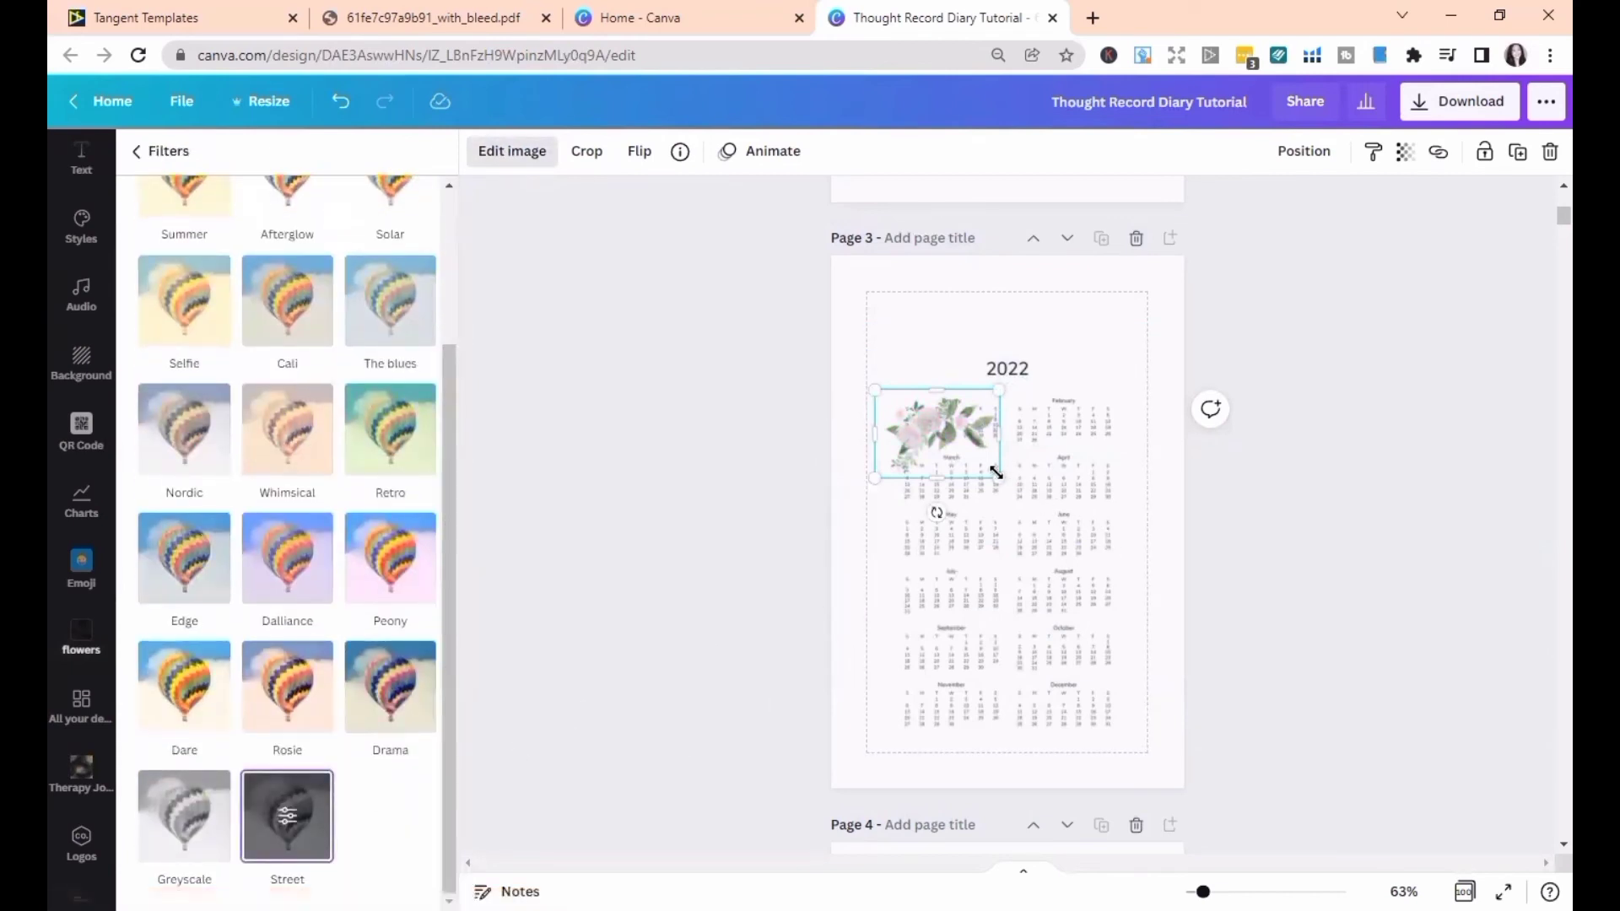
# - Shrink the rose spray into the upper-left margin corner and place a horizontally flipped duplicate in the upper-right margin corner
pyautogui.moveTo(999, 479); pyautogui.dragTo(1073, 357)
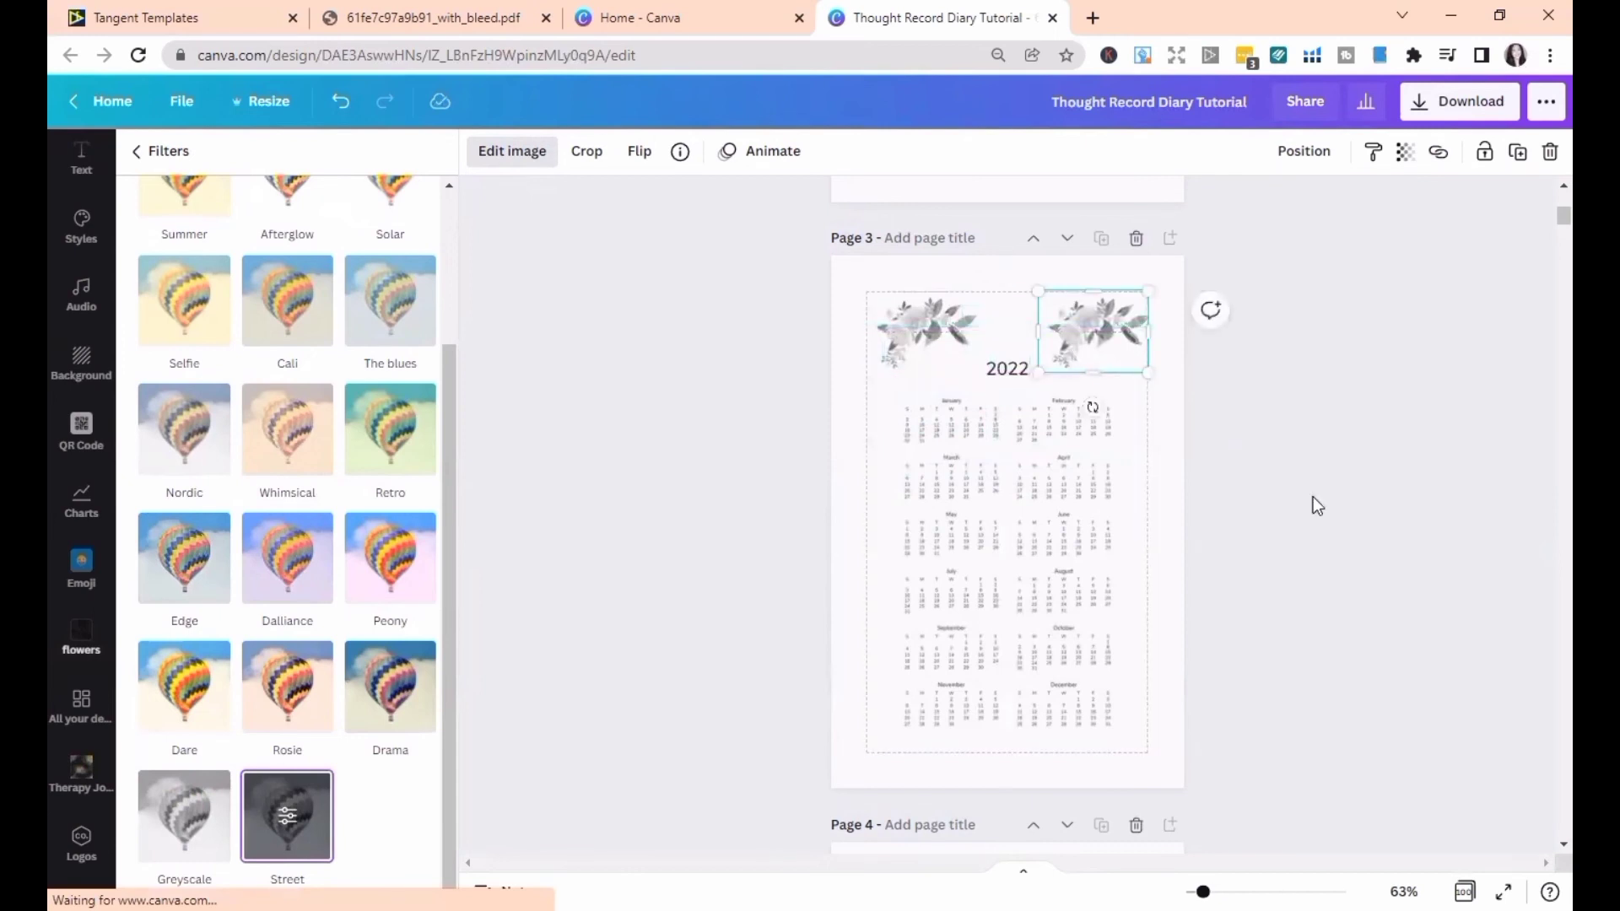
pyautogui.click(1309, 500)
pyautogui.click(1087, 350)
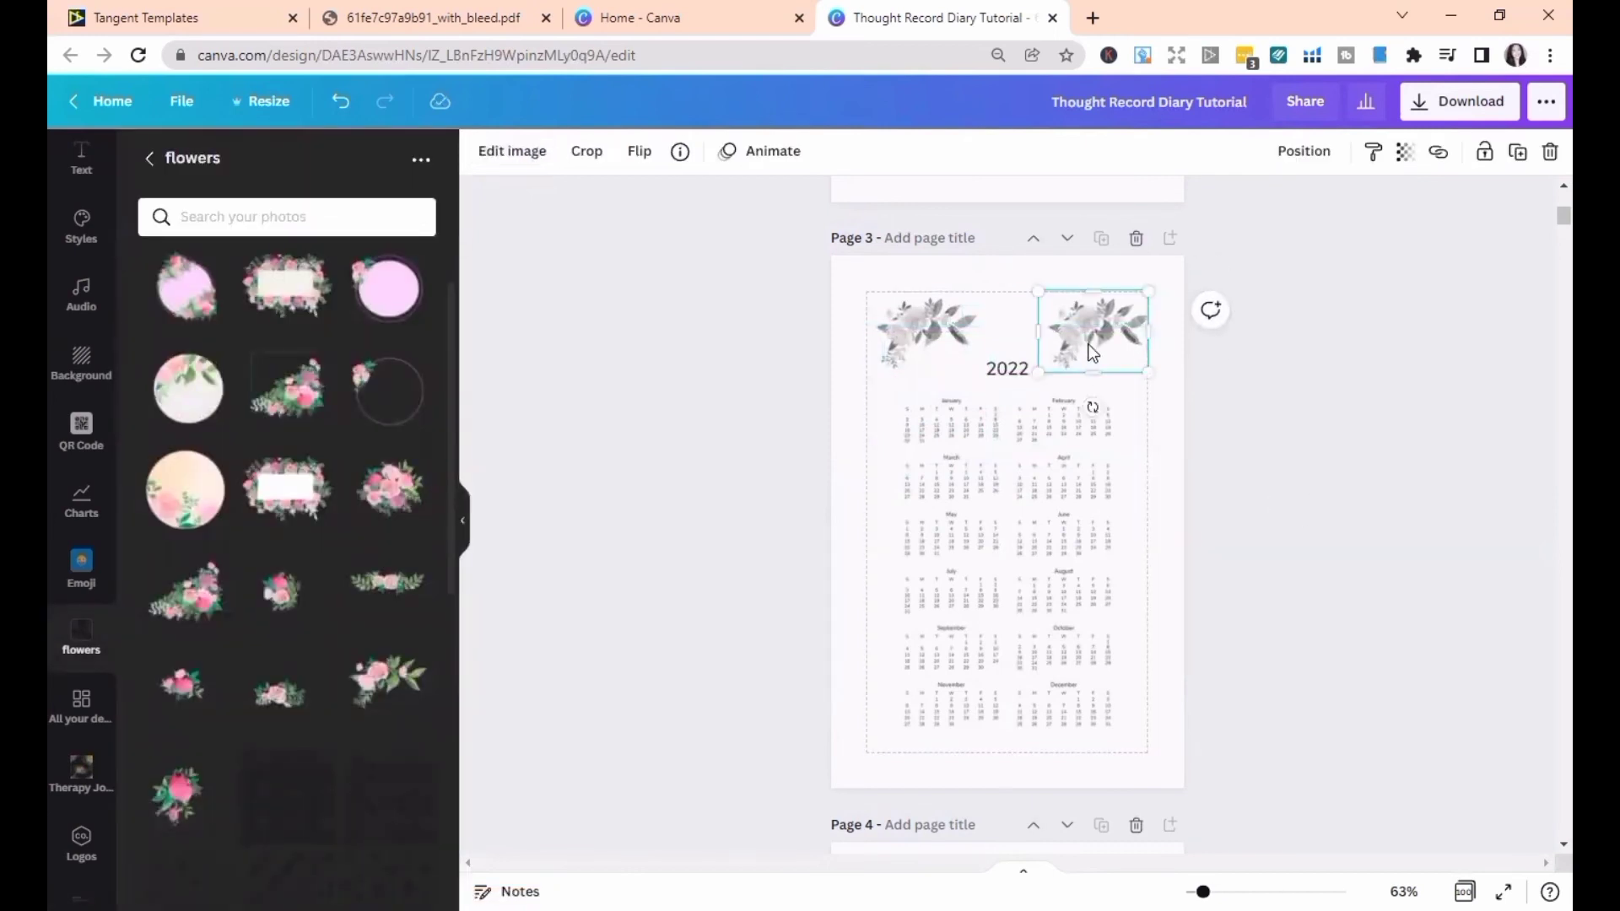
pyautogui.click(639, 152)
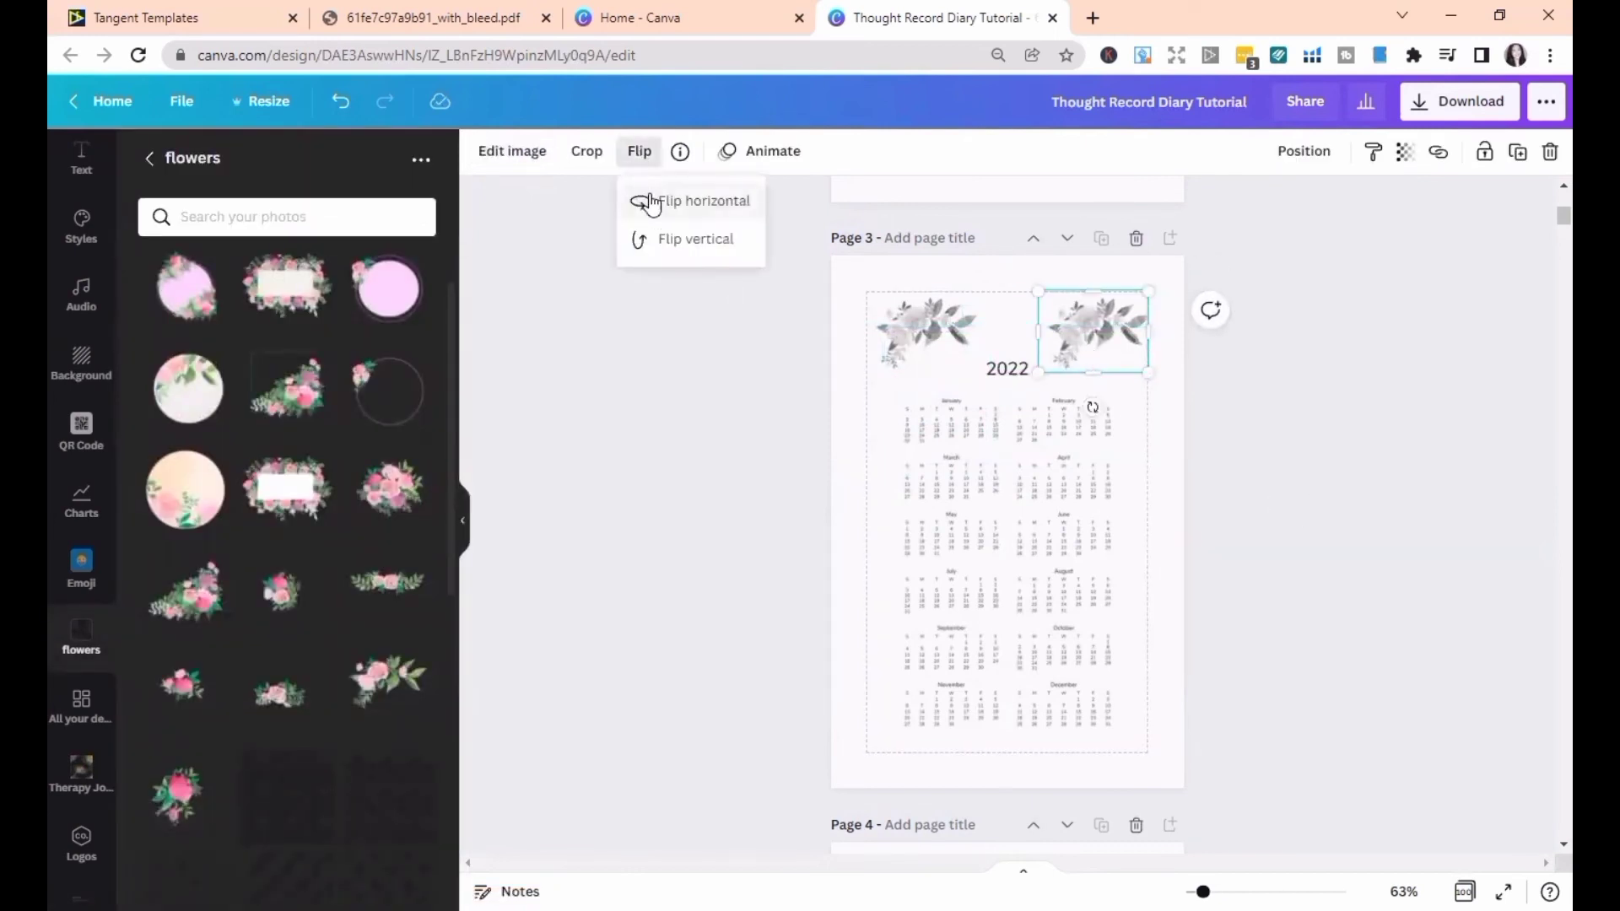
pyautogui.click(649, 203)
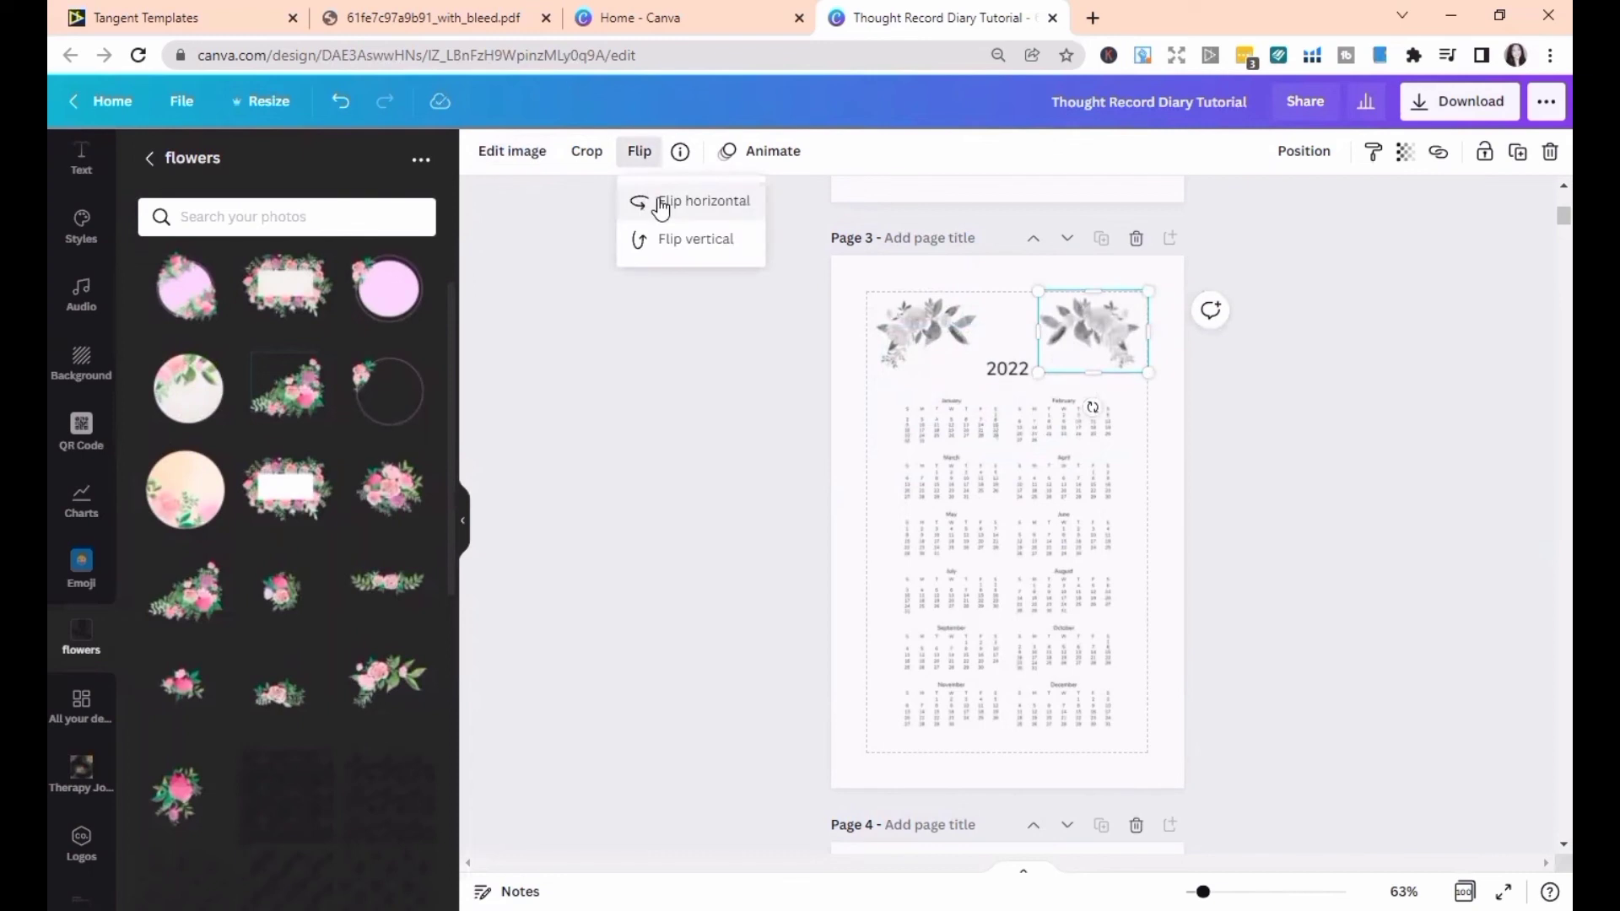
pyautogui.click(1268, 581)
# - Shrink the 2022 calendar toward the lower-right margin corner so it clears both rose sprays
pyautogui.click(933, 343)
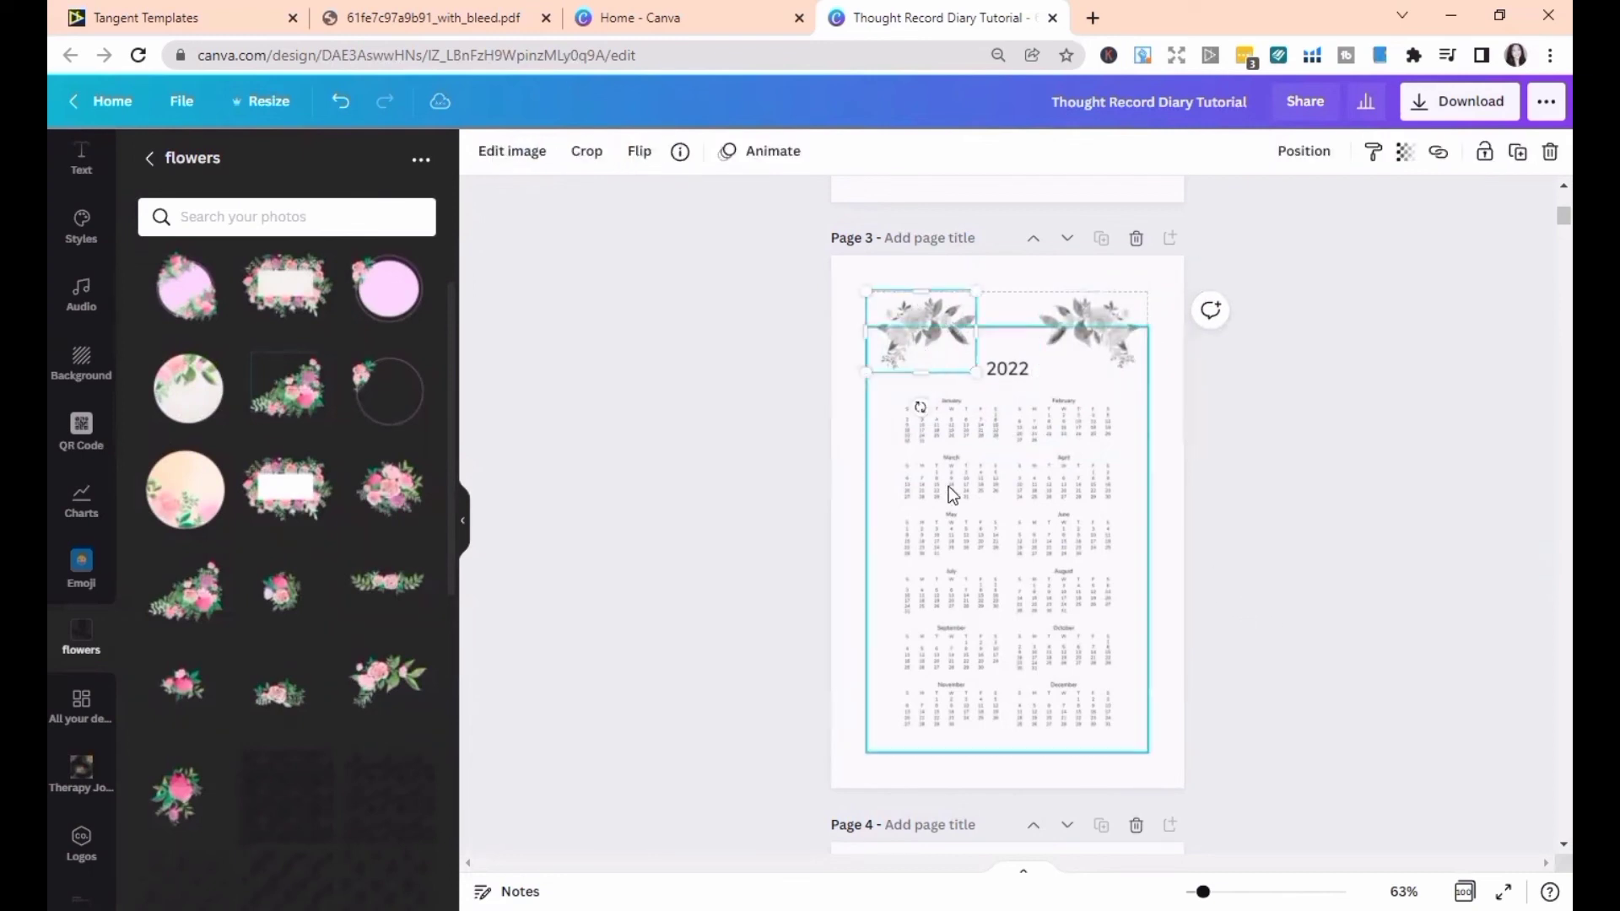
pyautogui.click(1004, 333)
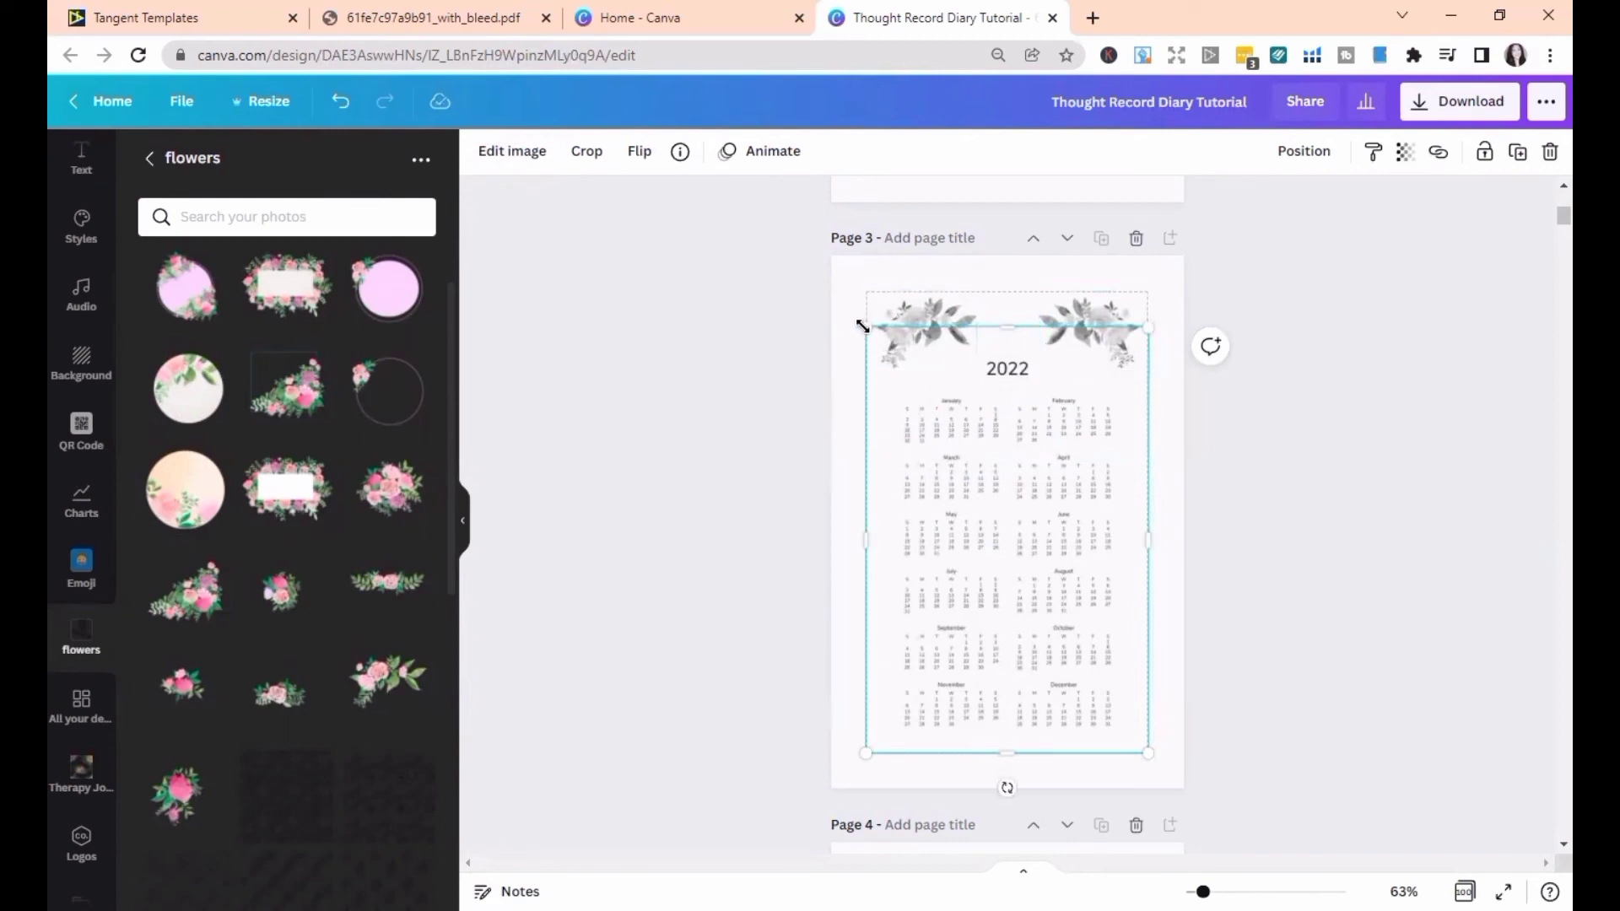
pyautogui.moveTo(861, 326); pyautogui.dragTo(946, 395)
# - Group the two rose sprays above the 2022 calendar and copy the group
pyautogui.click(866, 286)
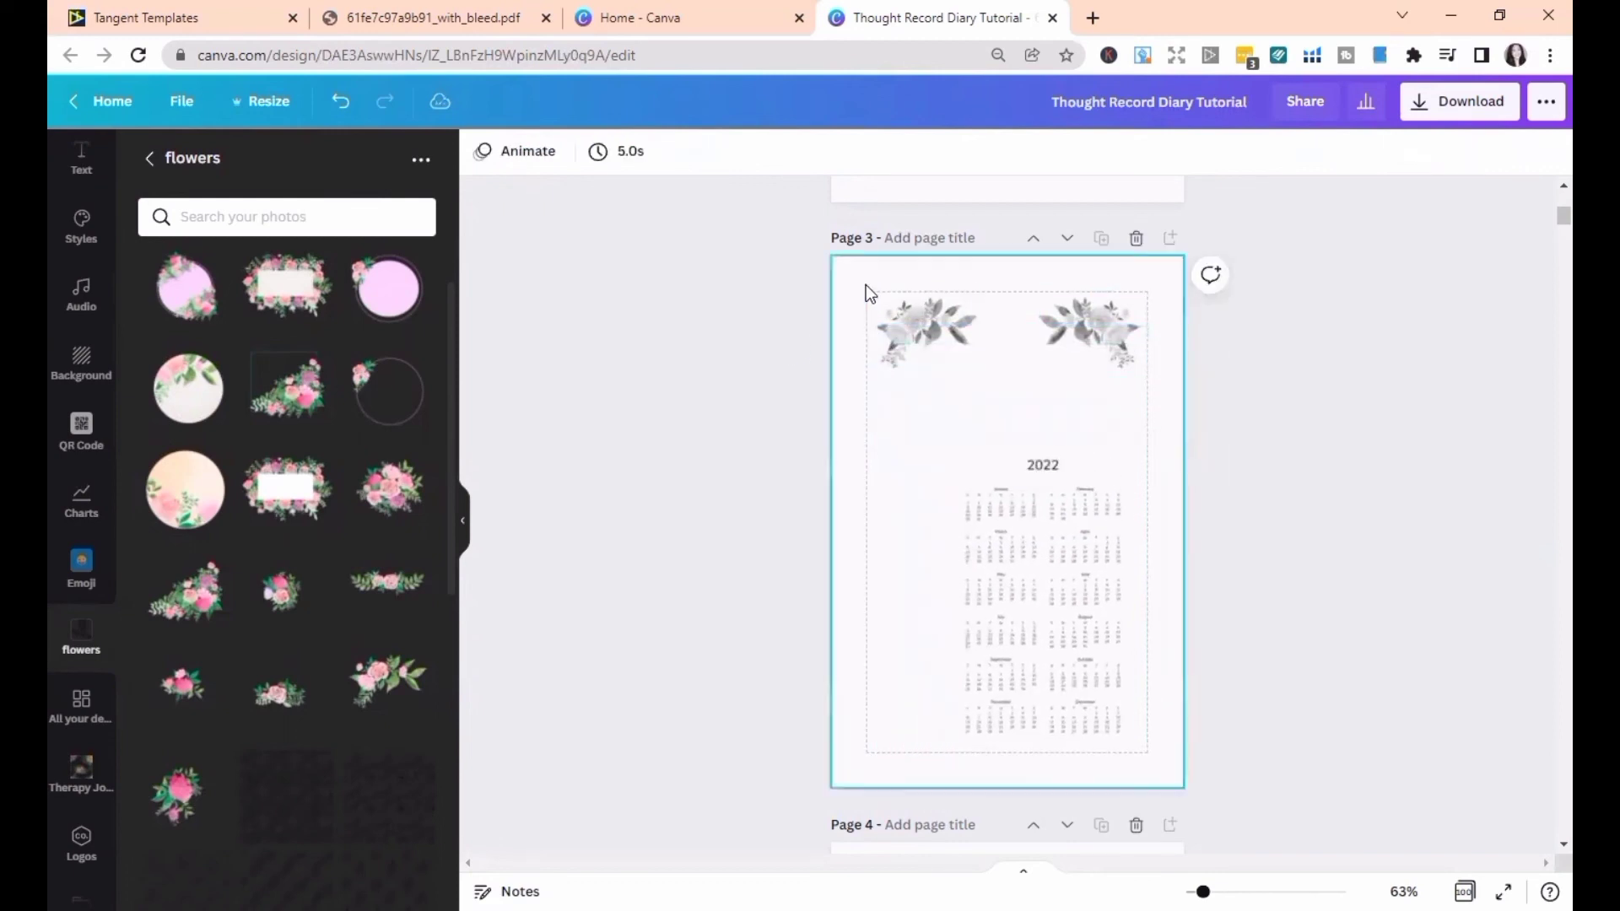
pyautogui.moveTo(866, 285); pyautogui.dragTo(1131, 371)
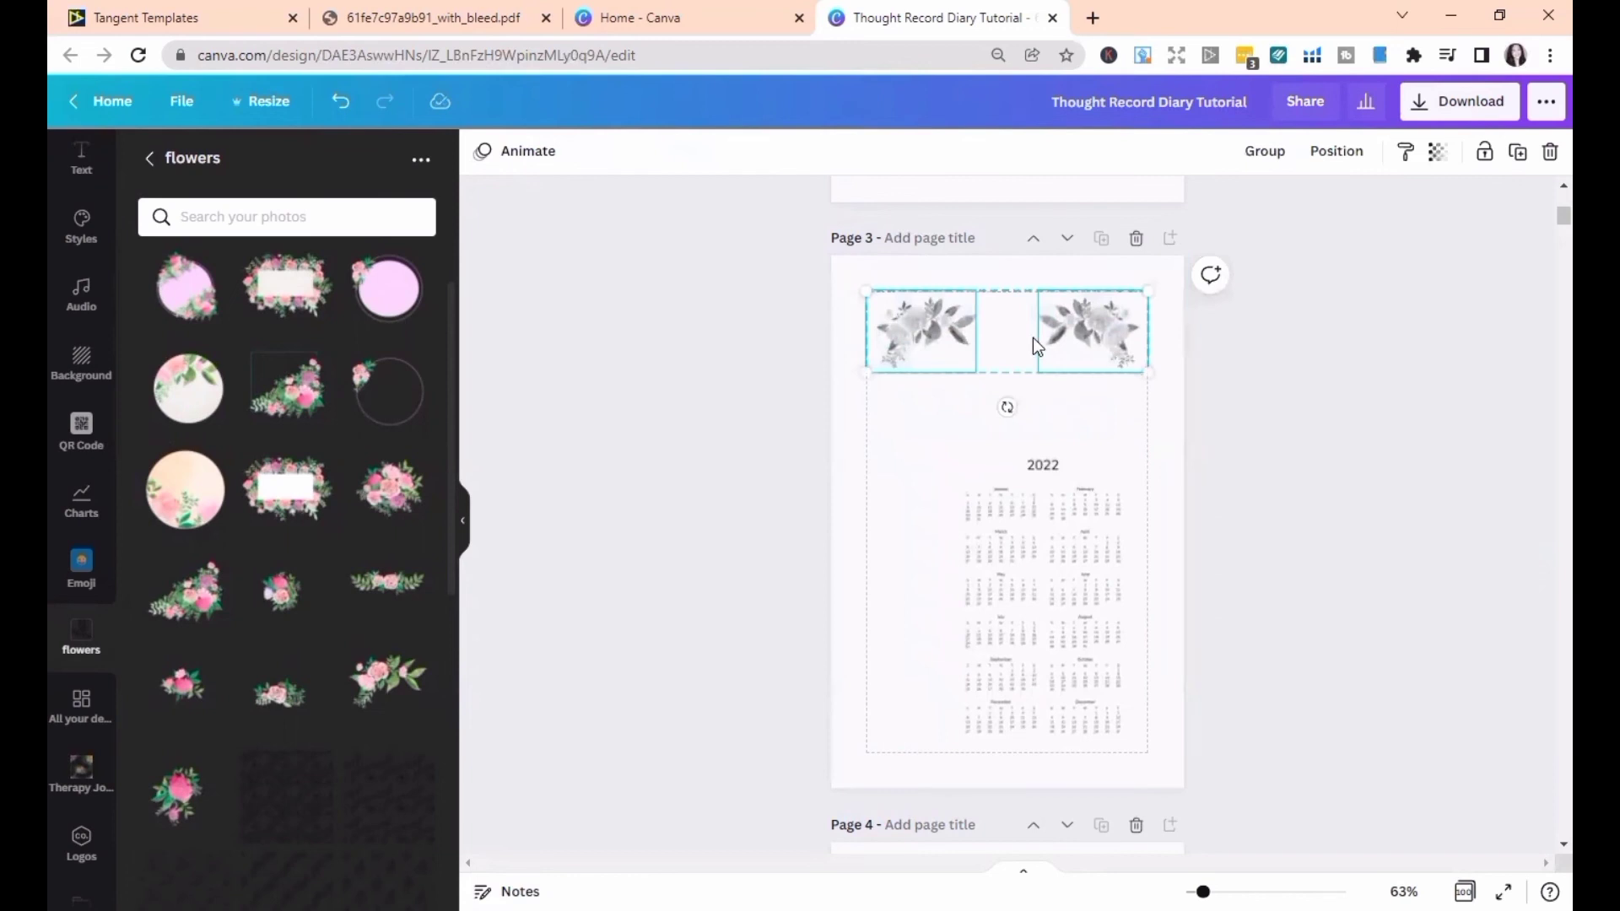
pyautogui.click(1265, 154)
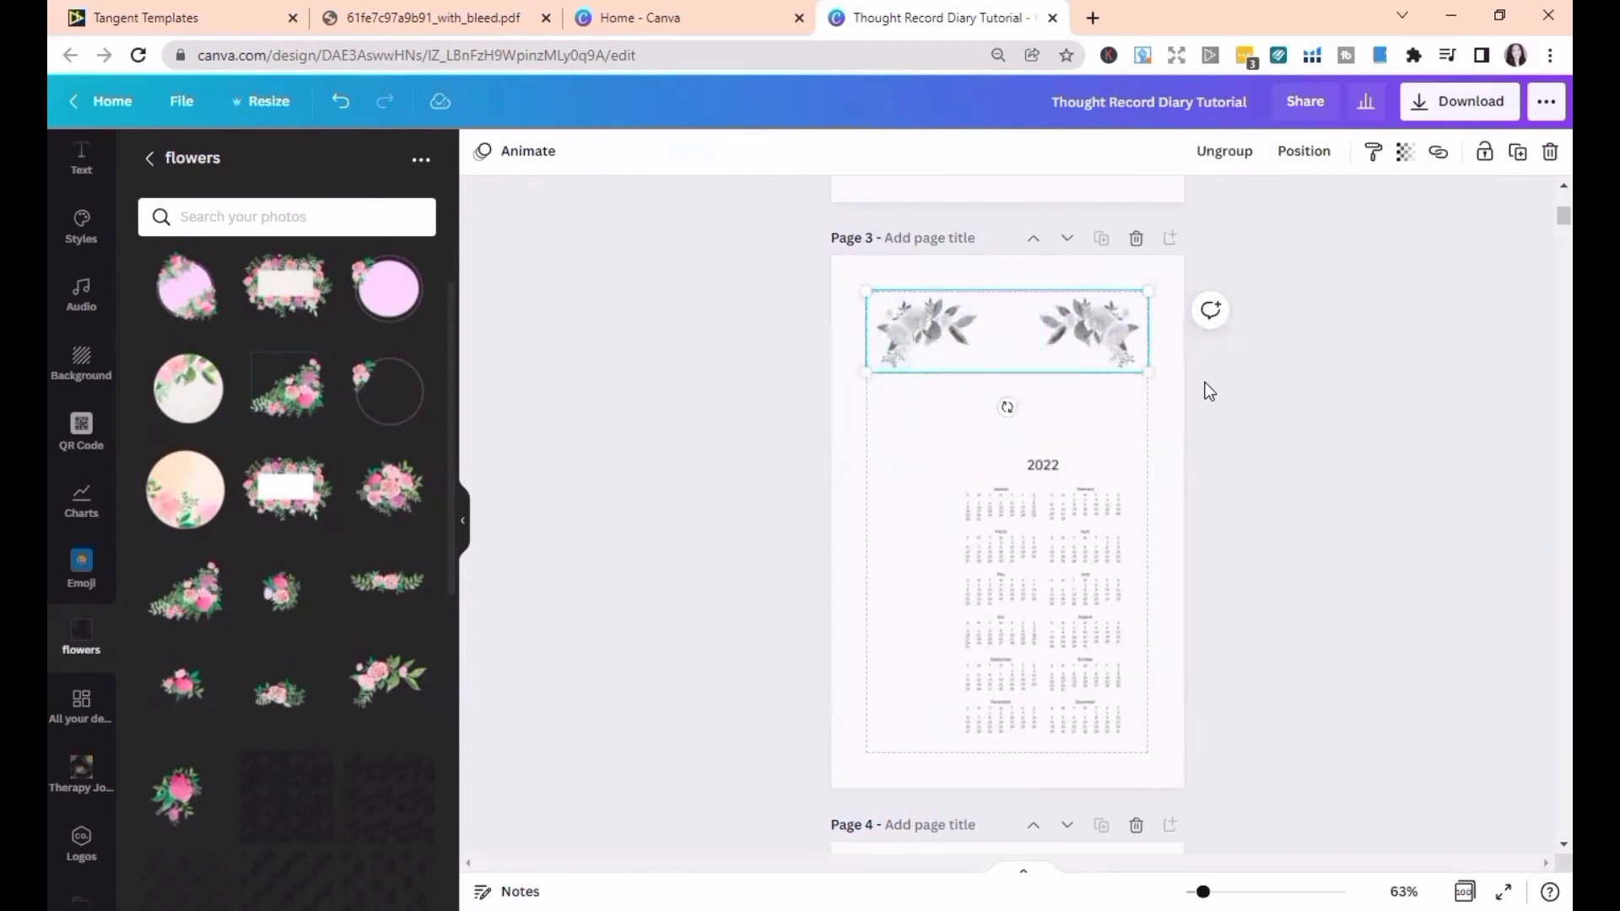
pyautogui.rightClick(1007, 332)
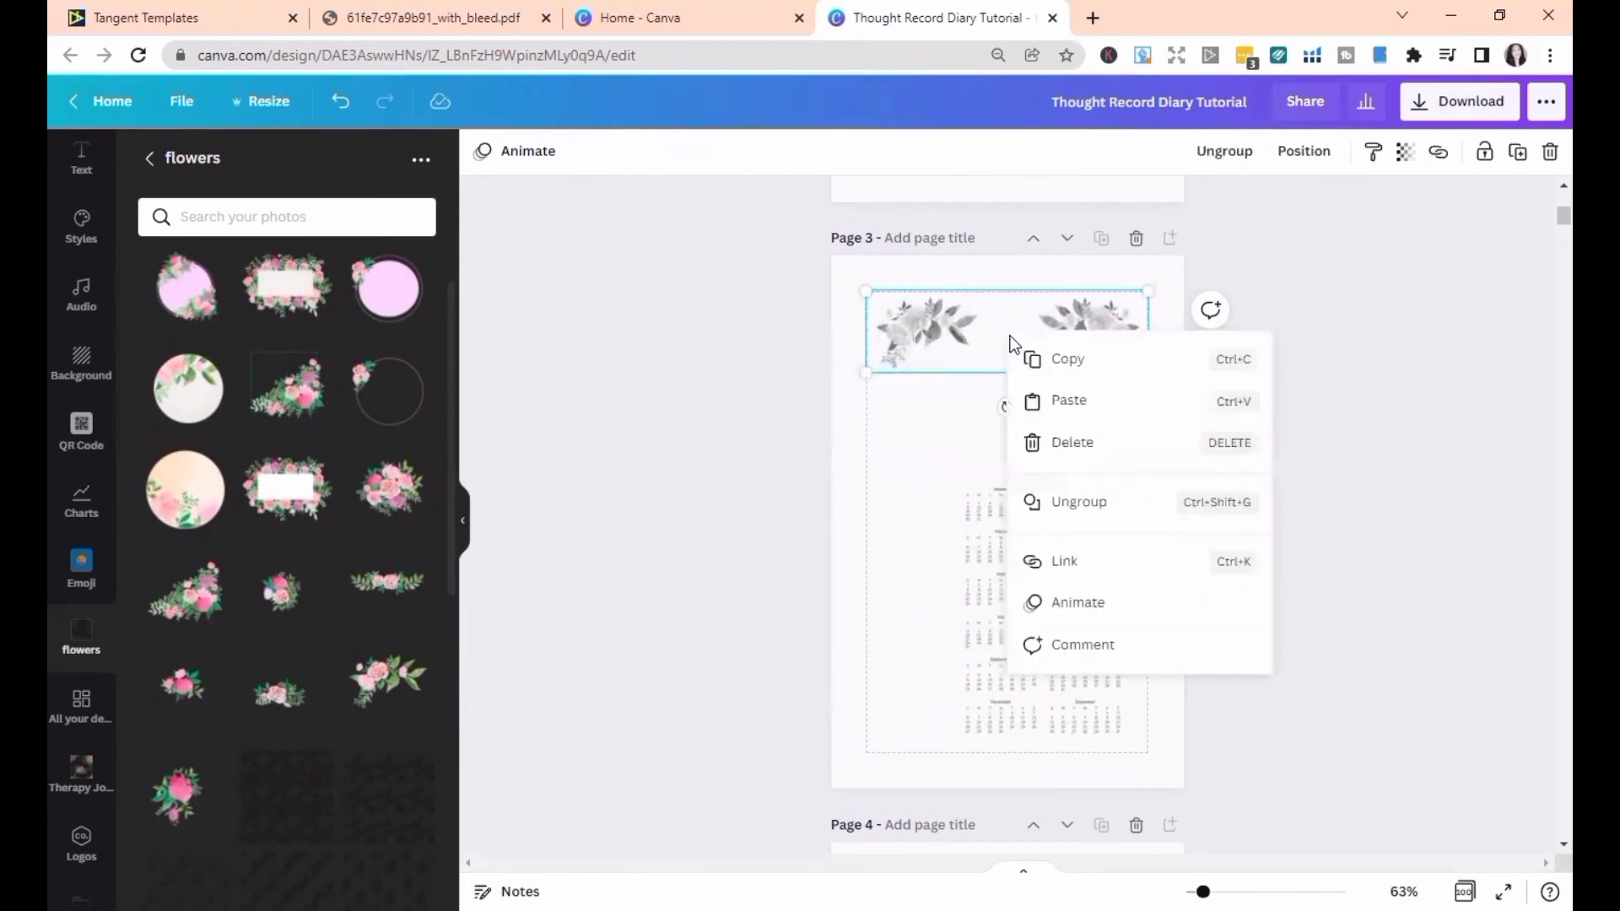
pyautogui.click(1071, 354)
# - Enlarge the 2022 calendar back to the full width of the margins and look over the following calendar pages
pyautogui.click(1056, 573)
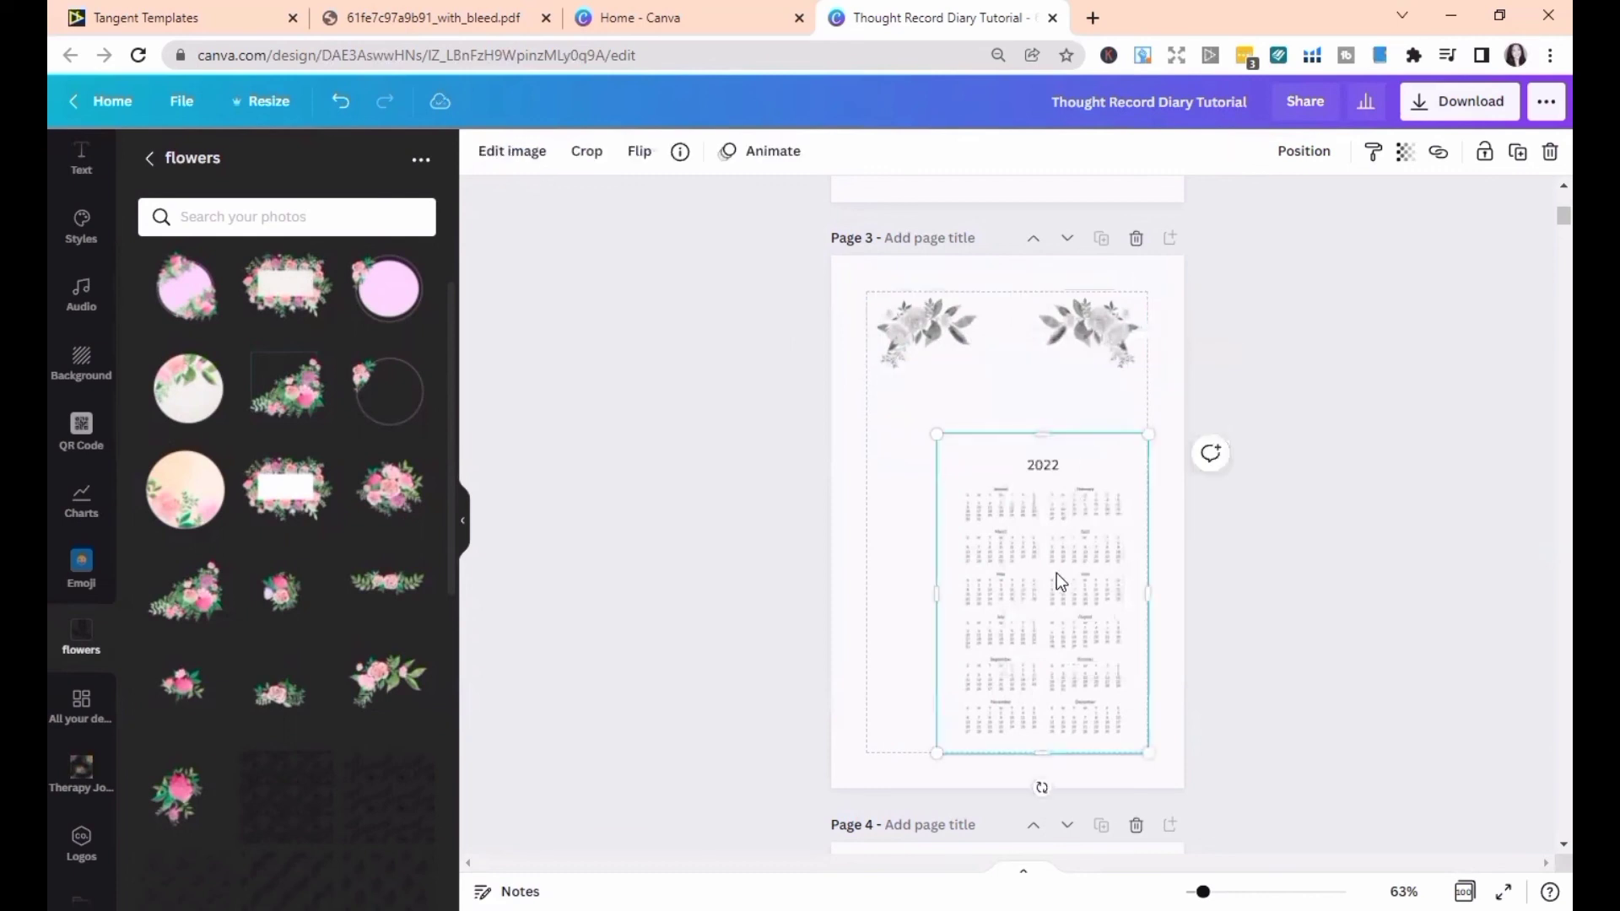
pyautogui.moveTo(935, 434); pyautogui.dragTo(836, 342)
pyautogui.scroll(-10, 996, 446)
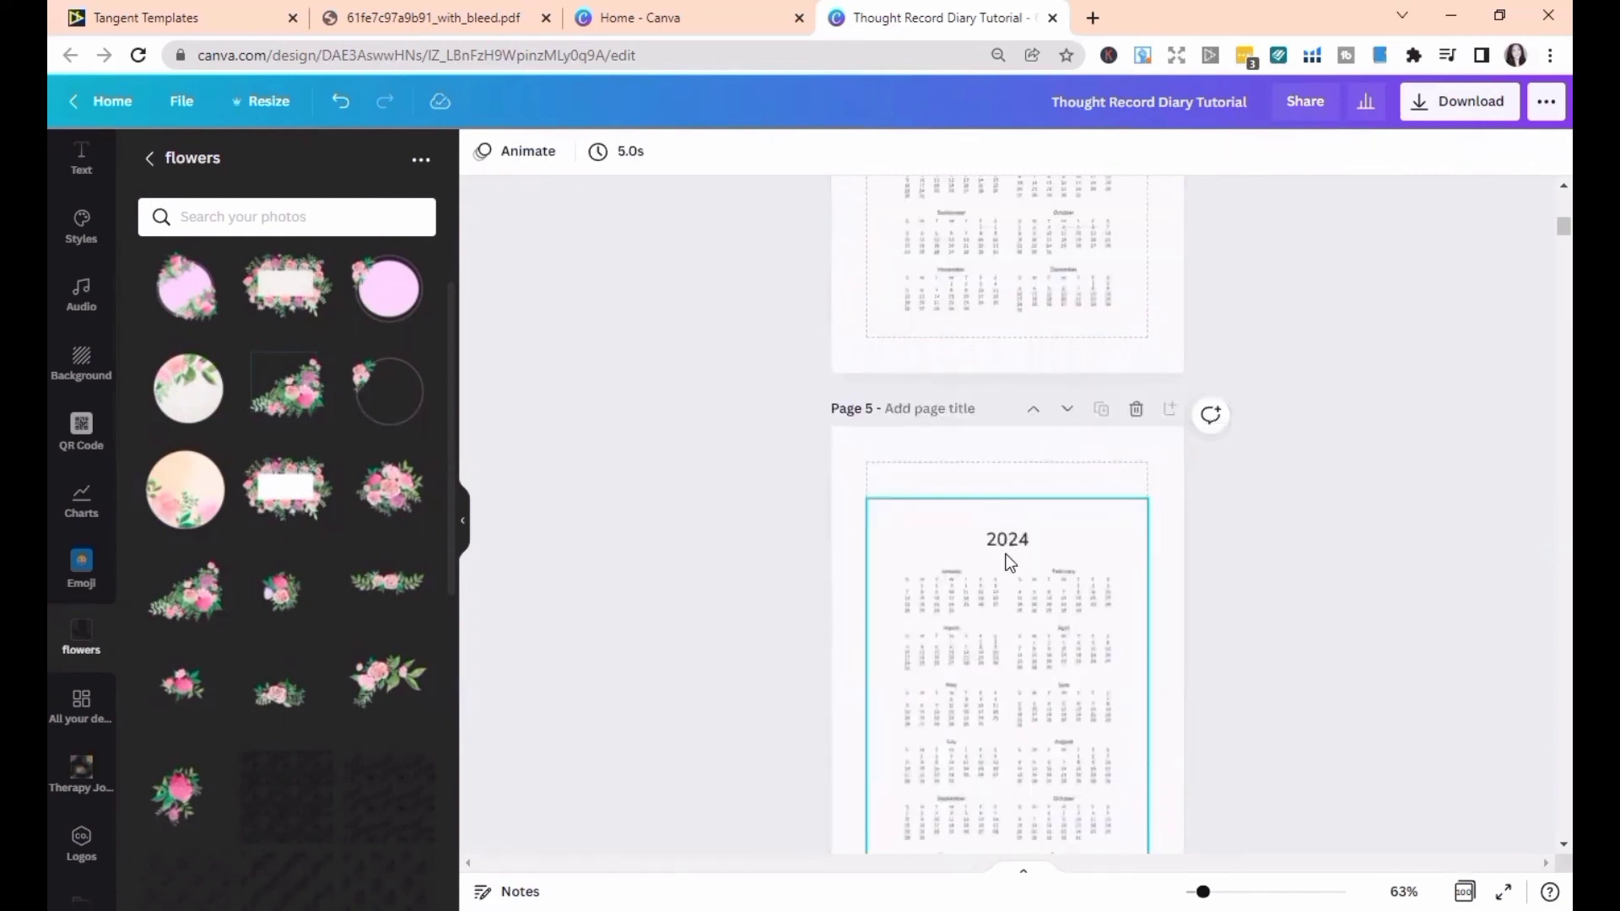
pyautogui.scroll(2, 994, 585)
pyautogui.scroll(2, 995, 586)
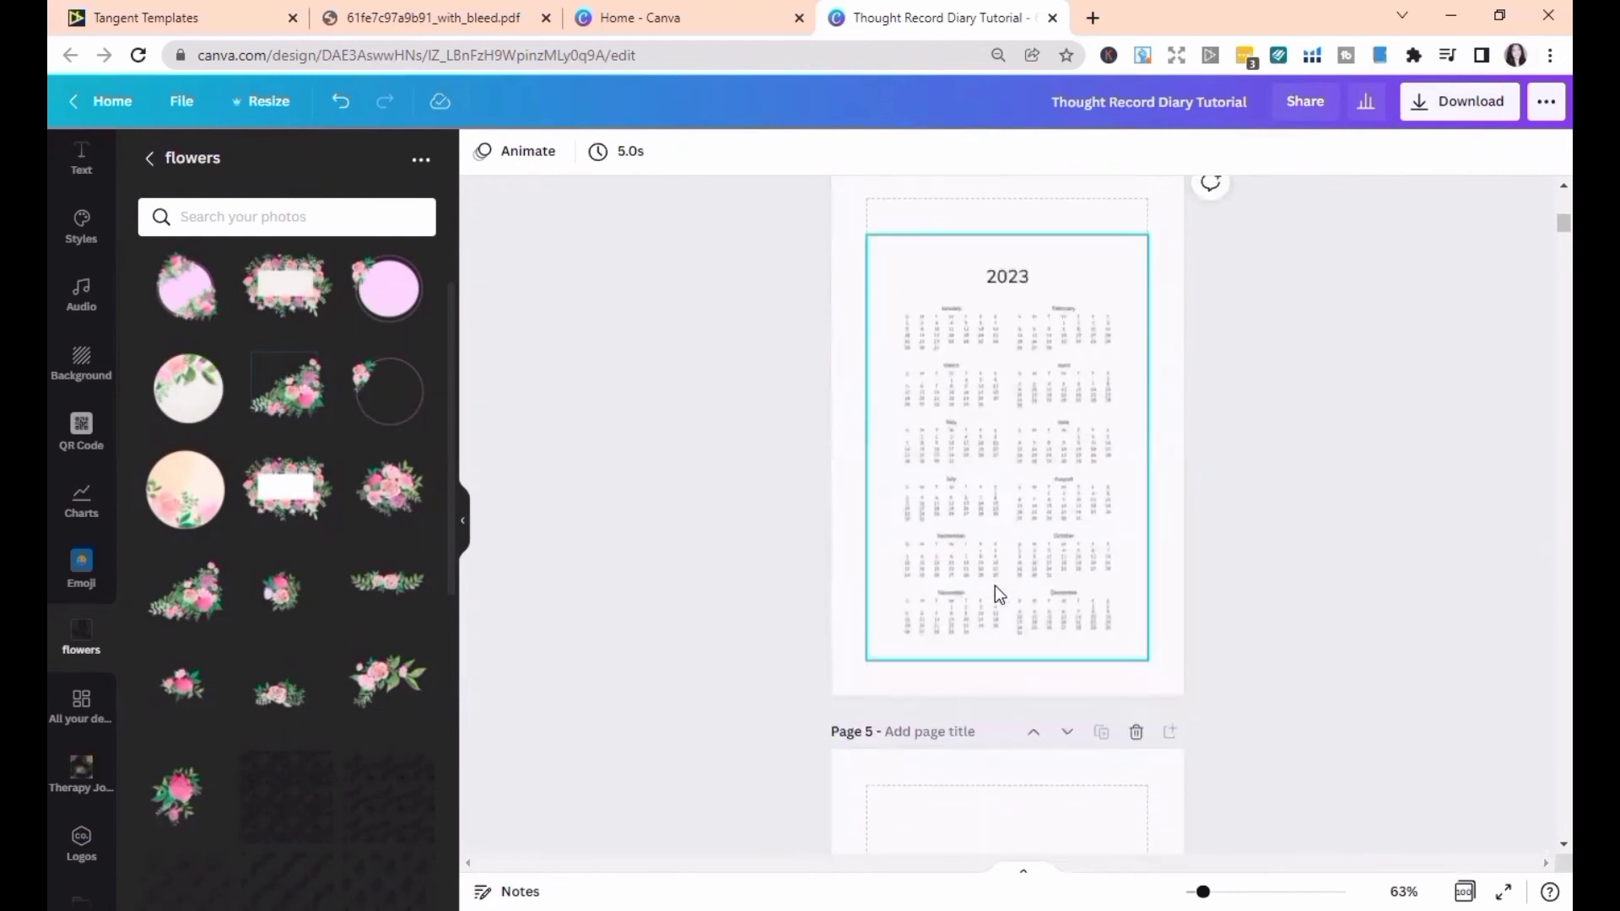
pyautogui.scroll(5, 1359, 799)
pyautogui.scroll(-4, 1441, 757)
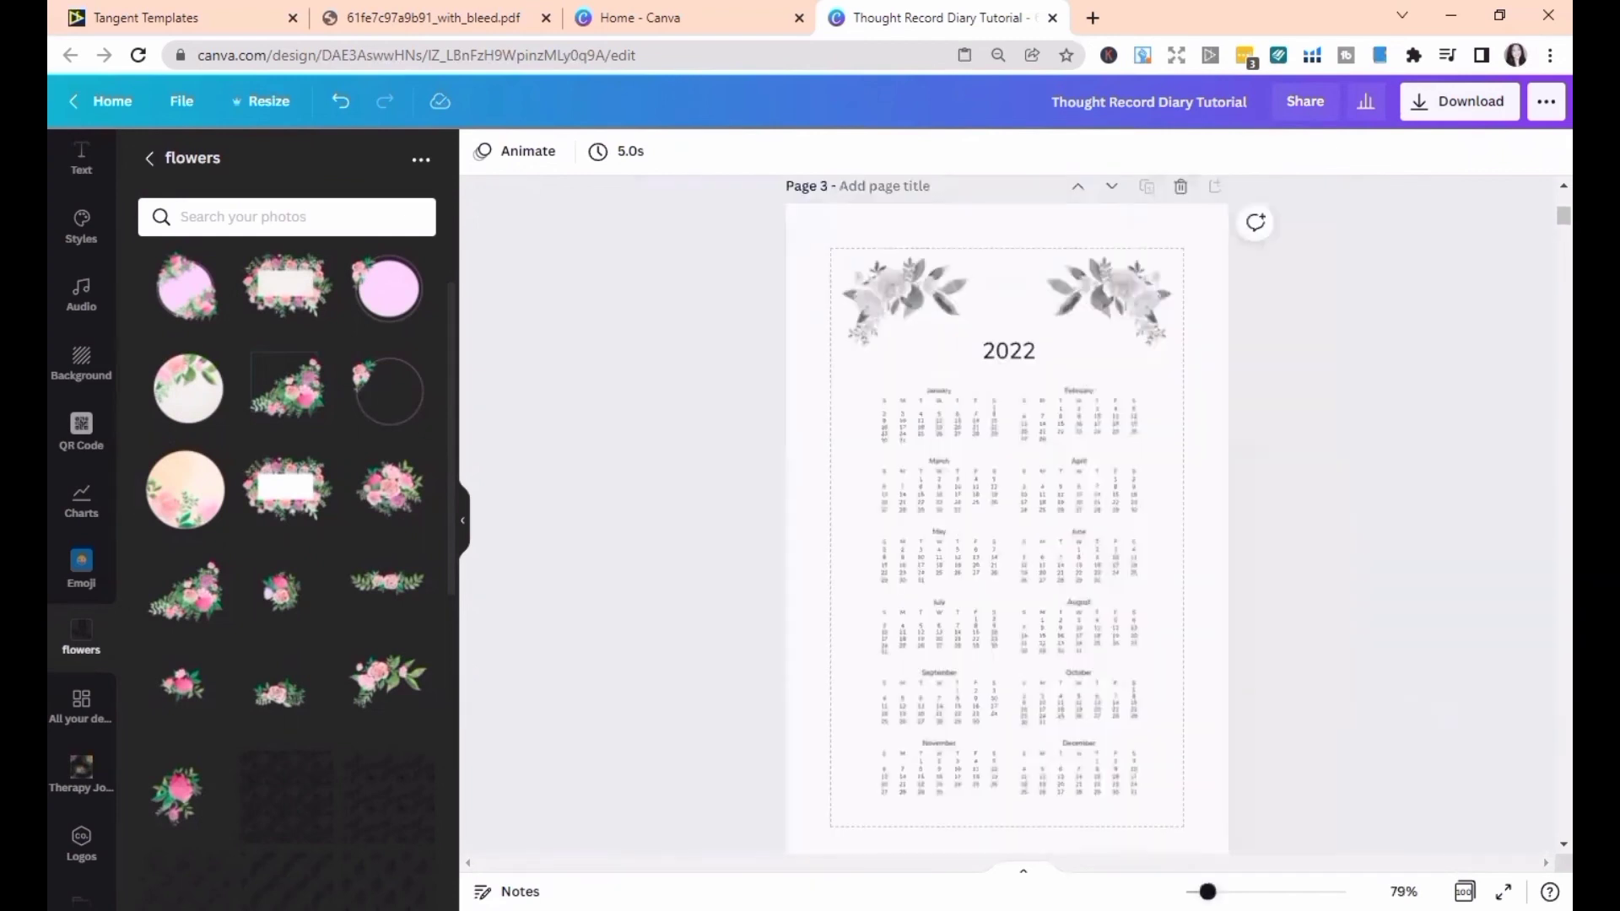